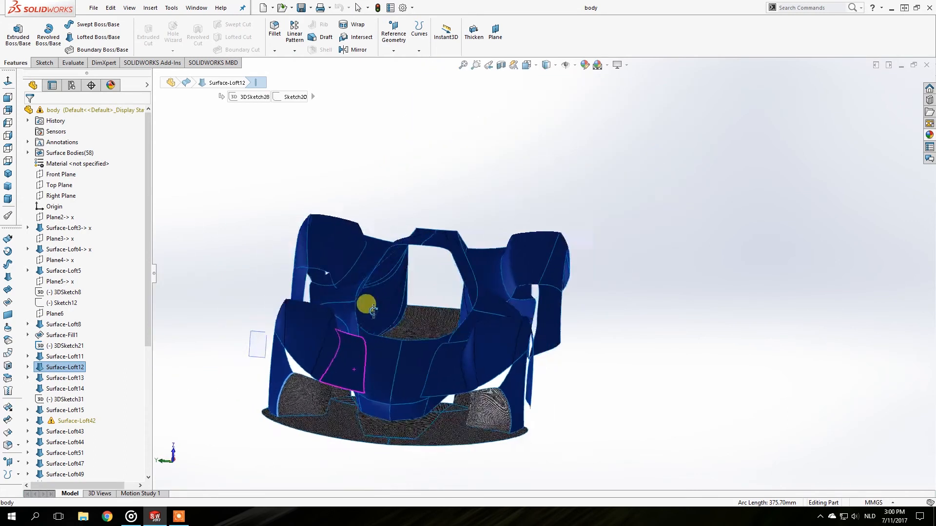
# - Examine the lofted surfaces at the car body's nose and front wheel arches from the front
pyautogui.click(326, 367)
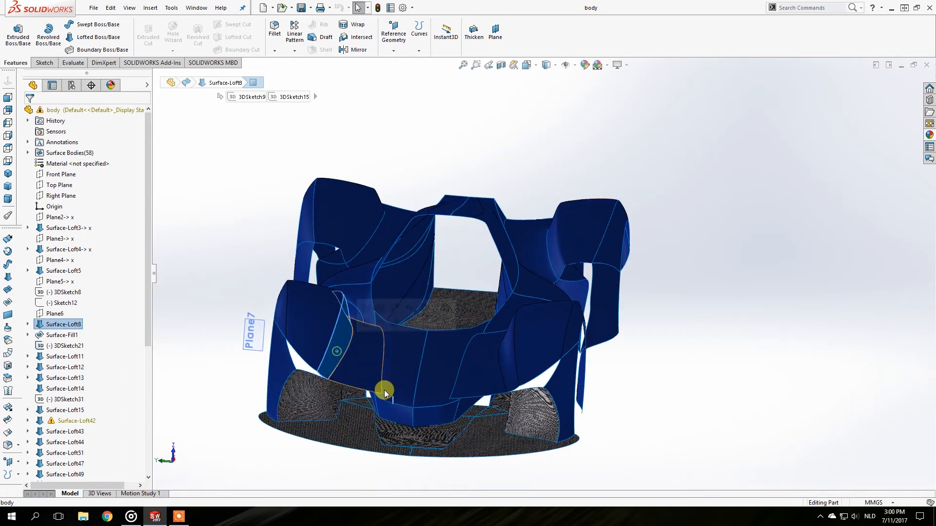
pyautogui.moveTo(398, 373); pyautogui.dragTo(428, 345, button='middle')
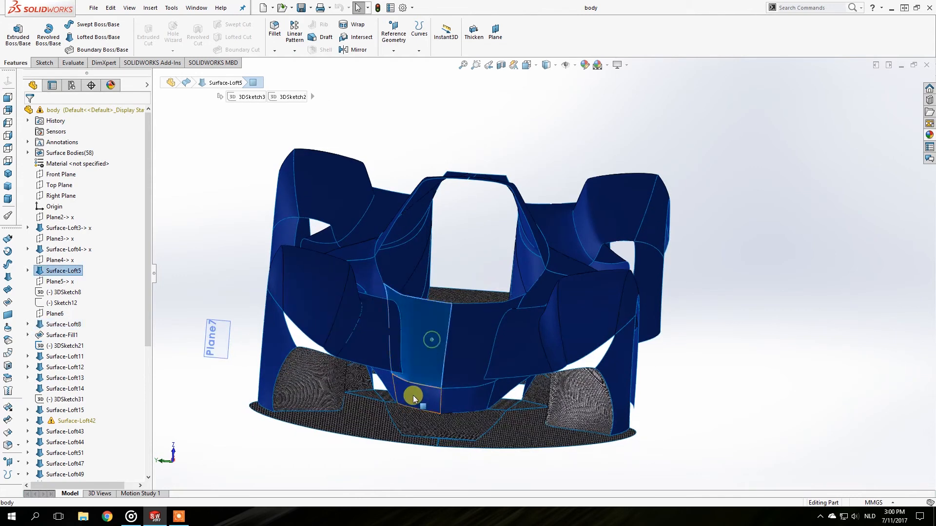
pyautogui.click(380, 352)
pyautogui.click(375, 263)
pyautogui.moveTo(372, 285); pyautogui.dragTo(379, 228, button='middle')
pyautogui.scroll(2, 358, 263)
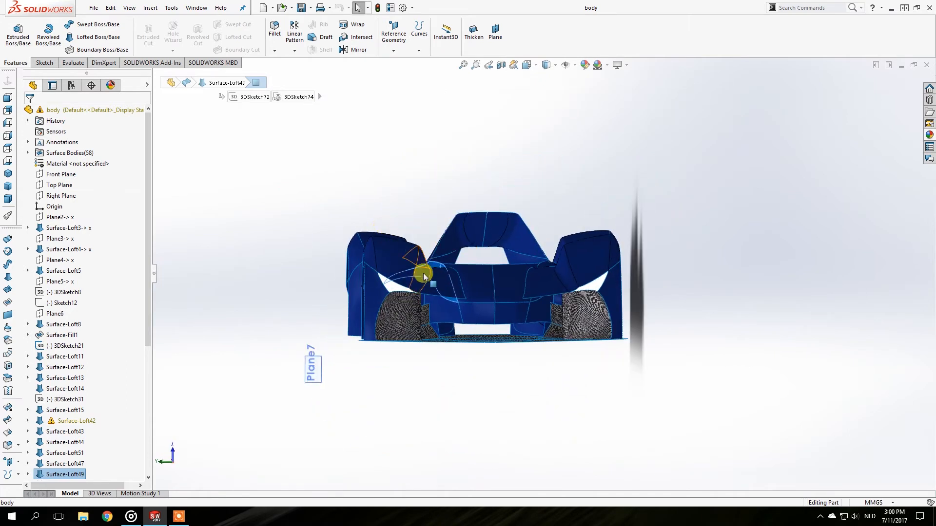
pyautogui.scroll(-2, 472, 298)
pyautogui.moveTo(472, 298); pyautogui.dragTo(433, 290, button='middle')
pyautogui.scroll(-2, 415, 334)
pyautogui.moveTo(415, 334); pyautogui.dragTo(523, 224, button='middle')
pyautogui.scroll(1, 506, 268)
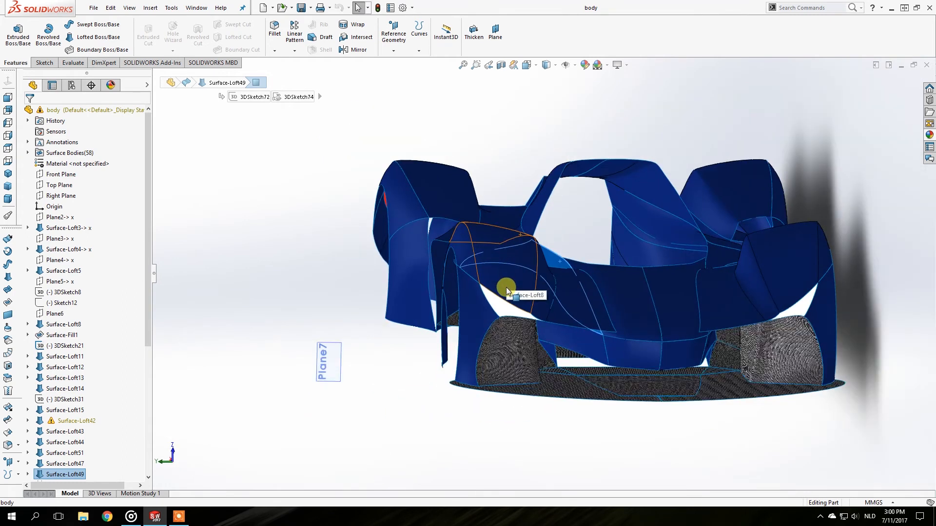
# - Examine the surfaces that make up the front fender around the wheel opening, from the side and from above
pyautogui.click(321, 224)
pyautogui.click(586, 301)
pyautogui.scroll(1, 495, 303)
pyautogui.moveTo(564, 261); pyautogui.dragTo(559, 384, button='middle')
pyautogui.click(602, 337)
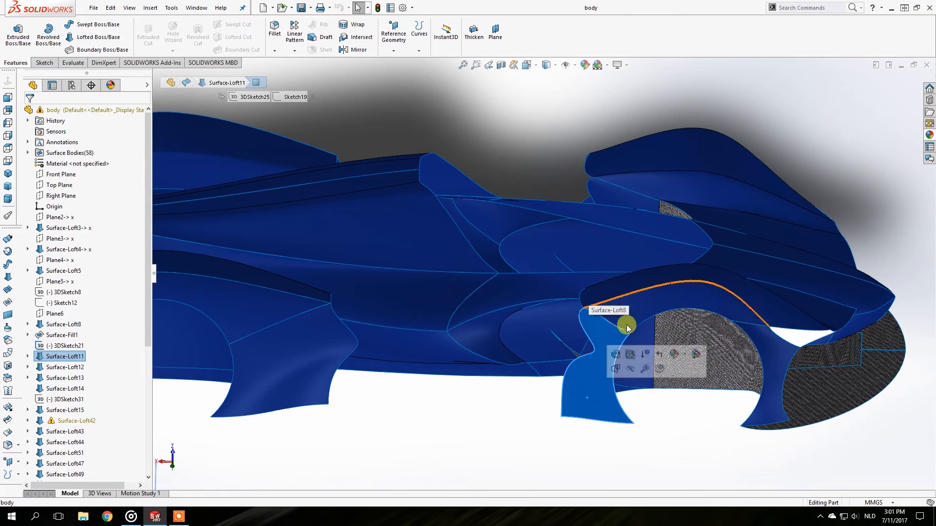
pyautogui.click(776, 349)
pyautogui.moveTo(776, 349); pyautogui.dragTo(651, 363, button='middle')
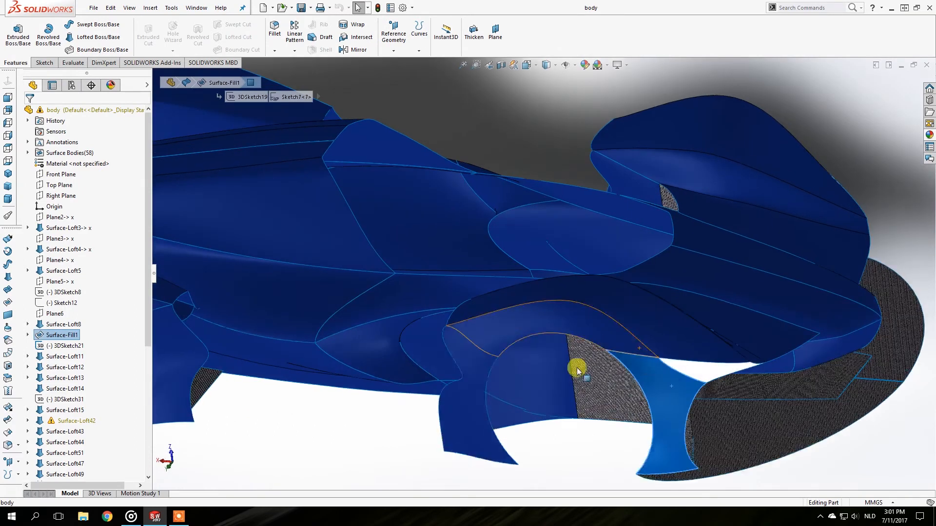
pyautogui.click(484, 346)
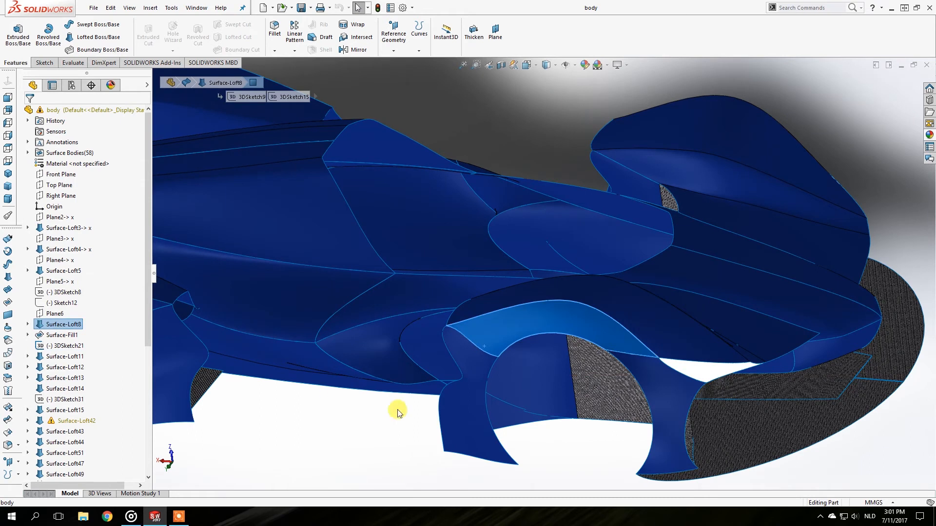
pyautogui.moveTo(497, 357); pyautogui.dragTo(464, 379, button='middle')
pyautogui.scroll(5, 564, 307)
pyautogui.moveTo(564, 307); pyautogui.dragTo(591, 287, button='middle')
pyautogui.click(605, 250)
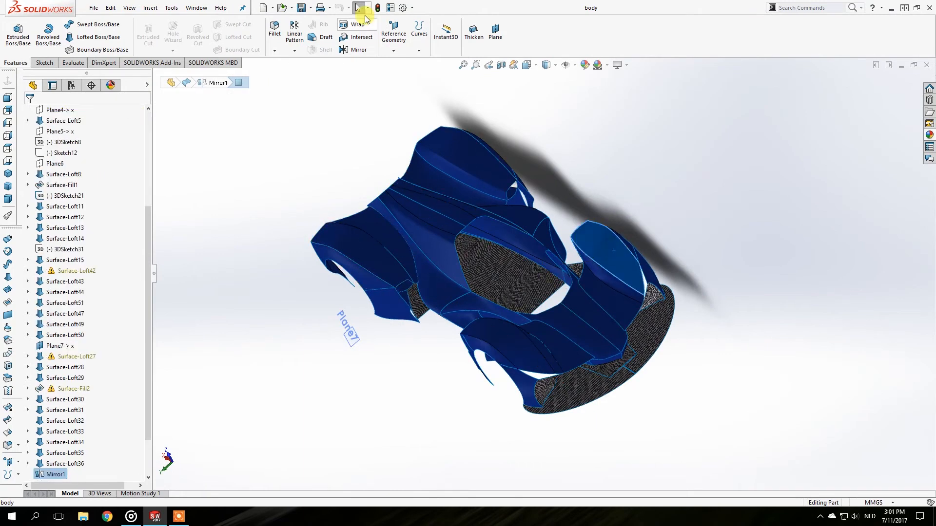
# - Save the body part under the new name Fender R in the Body pannels folder
pyautogui.click(310, 8)
pyautogui.click(324, 30)
pyautogui.scroll(-1, 133, 135)
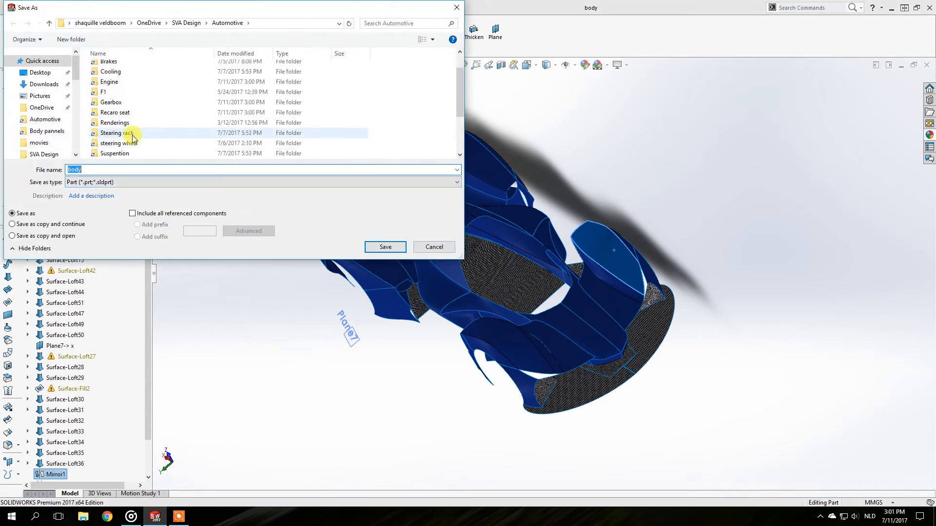
pyautogui.scroll(1, 146, 119)
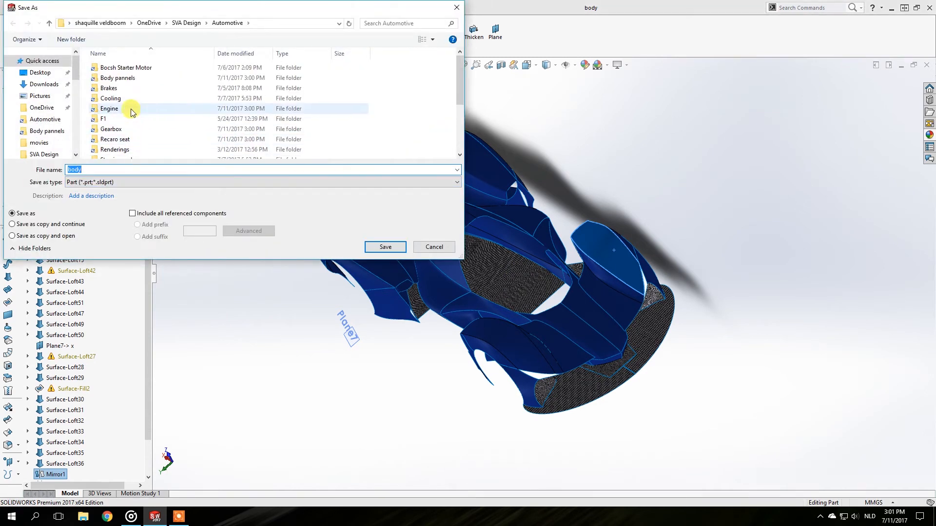
pyautogui.doubleClick(110, 78)
pyautogui.doubleClick(112, 167)
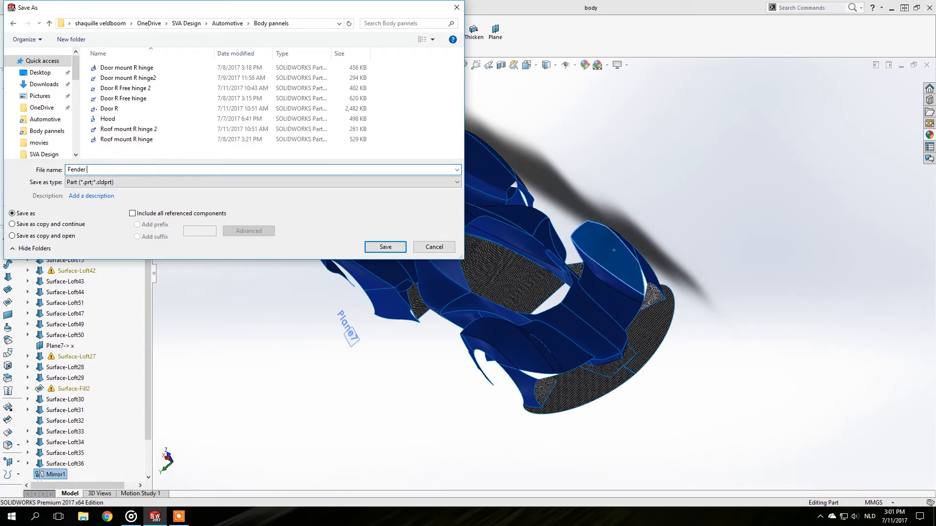
pyautogui.press('Return')
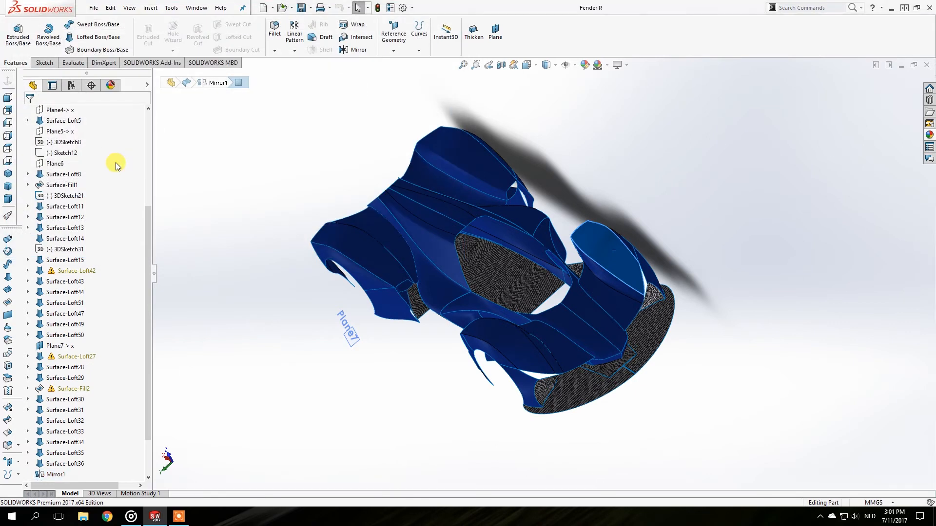
# - Delete the body surfaces and features that do not belong to the right front fender
pyautogui.moveTo(512, 341); pyautogui.dragTo(643, 418, button='middle')
pyautogui.click(631, 239)
pyautogui.moveTo(608, 208); pyautogui.dragTo(471, 322, button='middle')
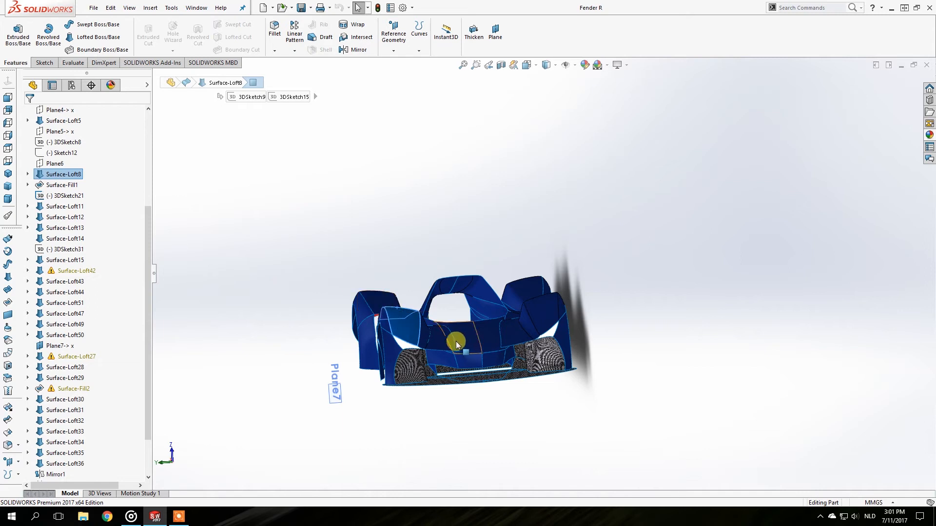
pyautogui.scroll(-2, 446, 343)
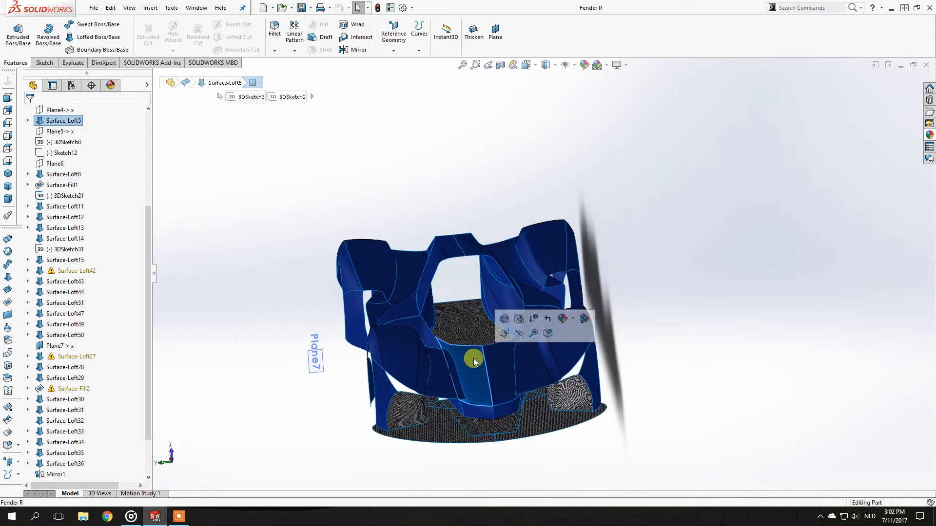
pyautogui.press('Delete')
pyautogui.click(145, 57)
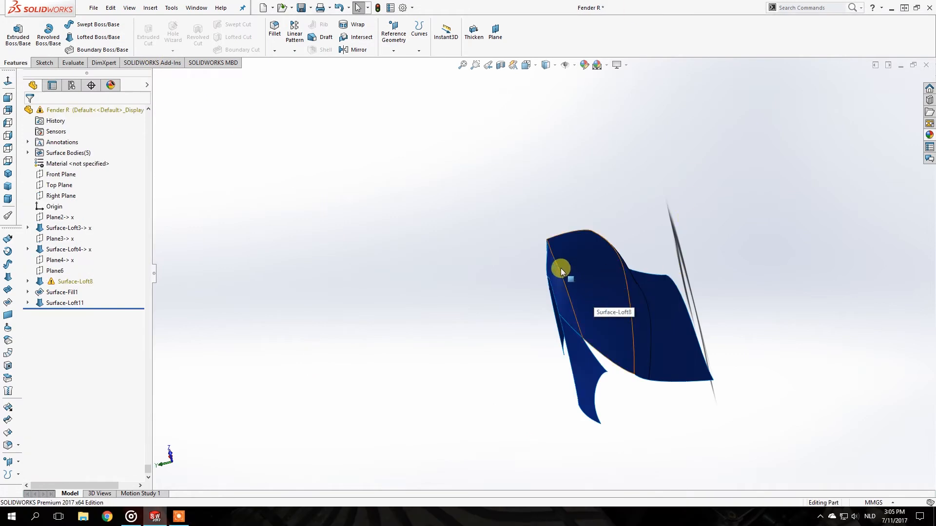
# - Turn on the Zebra Stripes display for the fender surfaces
pyautogui.moveTo(583, 268); pyautogui.dragTo(640, 297, button='middle')
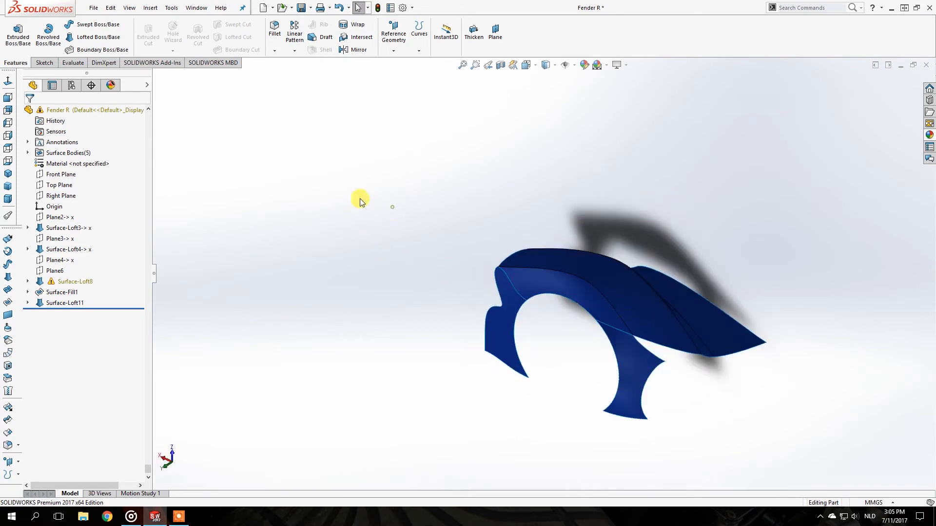
pyautogui.click(75, 65)
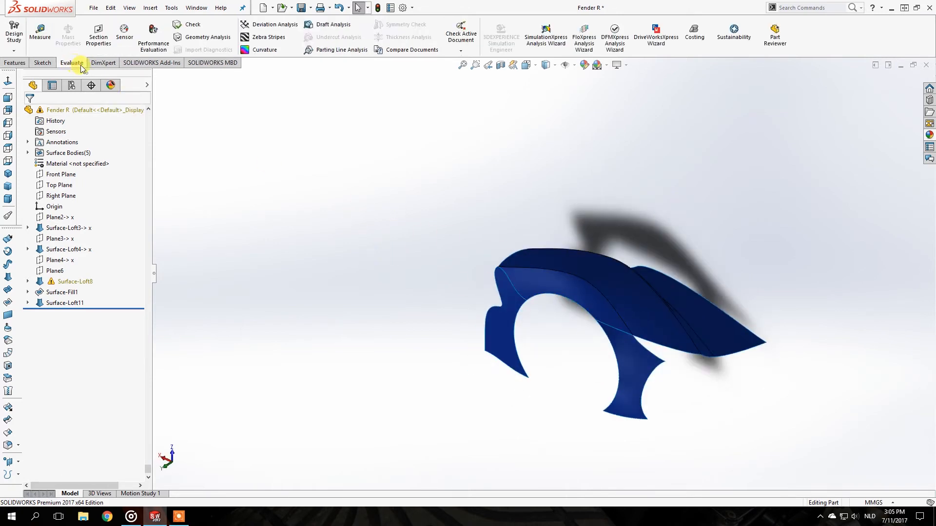
pyautogui.click(280, 41)
# - Examine how the zebra stripes flow across the seam between Surface-Loft8 and Surface-Loft11 at the fender's rear
pyautogui.scroll(-10, 574, 274)
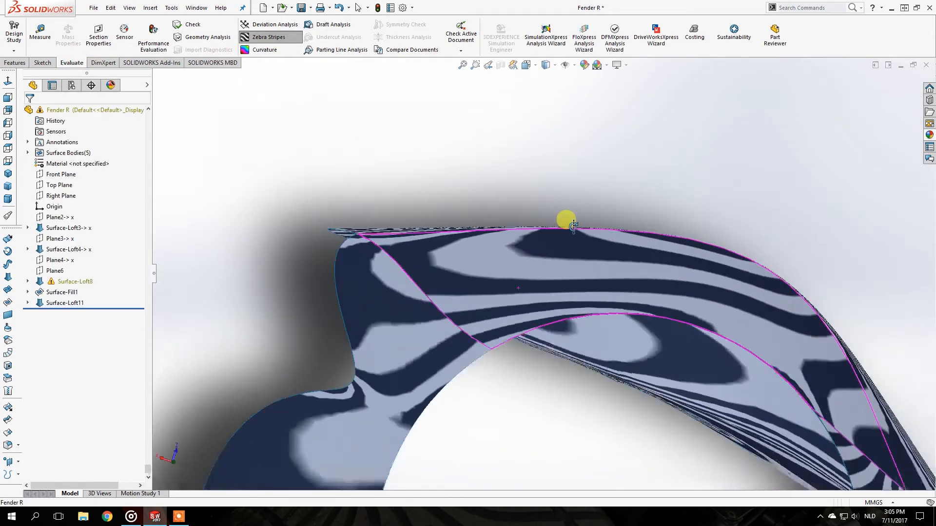
pyautogui.moveTo(571, 225); pyautogui.dragTo(545, 248, button='middle')
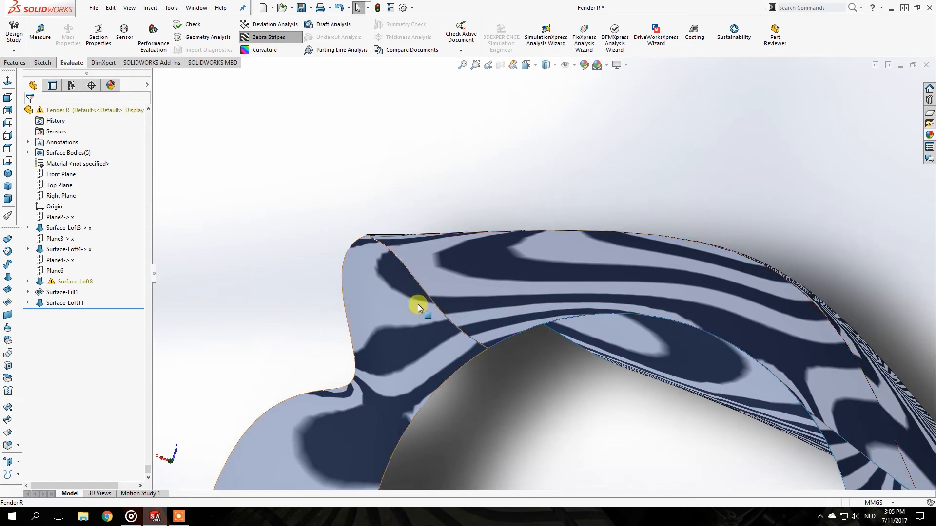
pyautogui.moveTo(464, 293); pyautogui.dragTo(397, 187, button='middle')
pyautogui.scroll(-10, 447, 240)
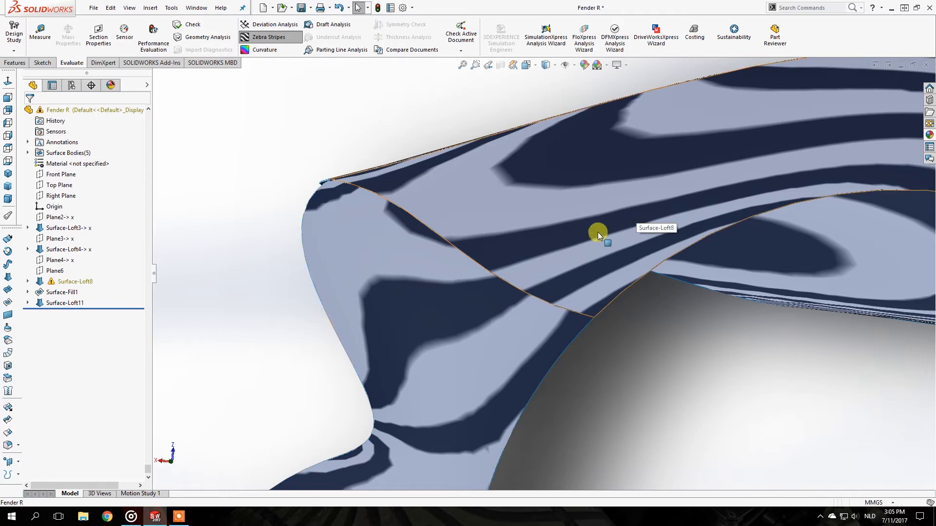
pyautogui.scroll(2, 429, 202)
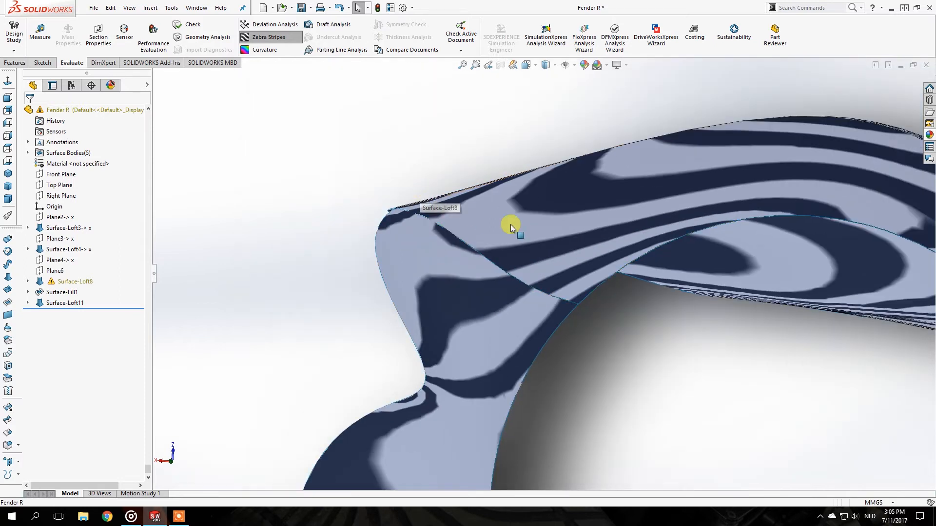
pyautogui.moveTo(495, 270); pyautogui.dragTo(526, 226, button='middle')
pyautogui.scroll(-5, 484, 230)
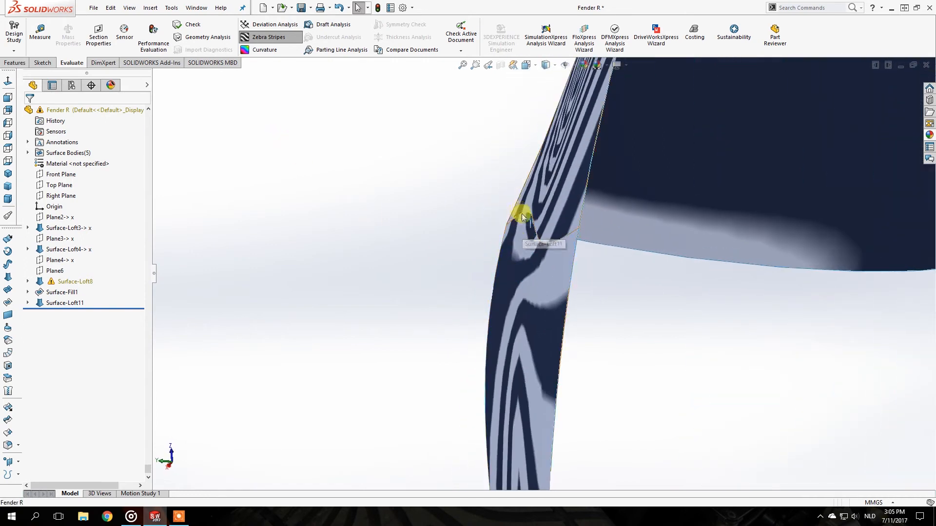
pyautogui.scroll(2, 468, 195)
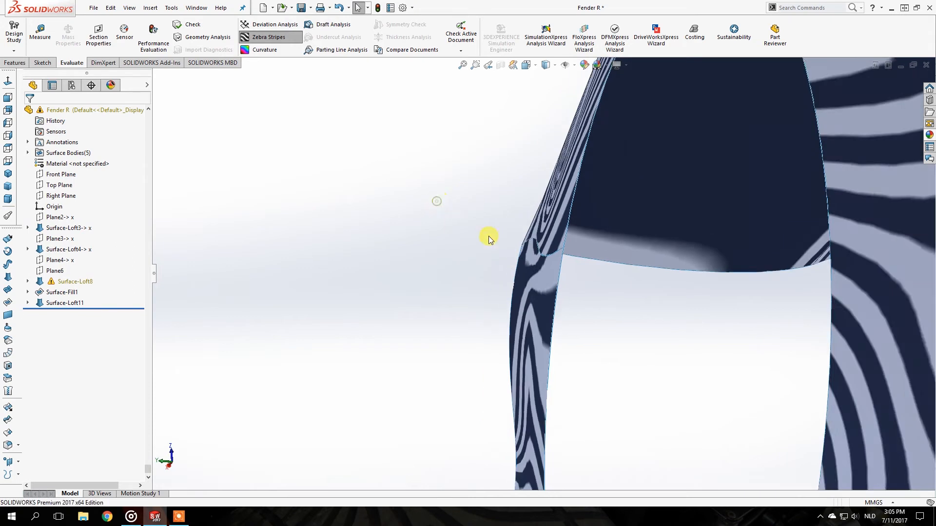
pyautogui.moveTo(436, 201); pyautogui.dragTo(539, 282, button='middle')
pyautogui.scroll(4, 541, 281)
pyautogui.moveTo(566, 242); pyautogui.dragTo(610, 277, button='middle')
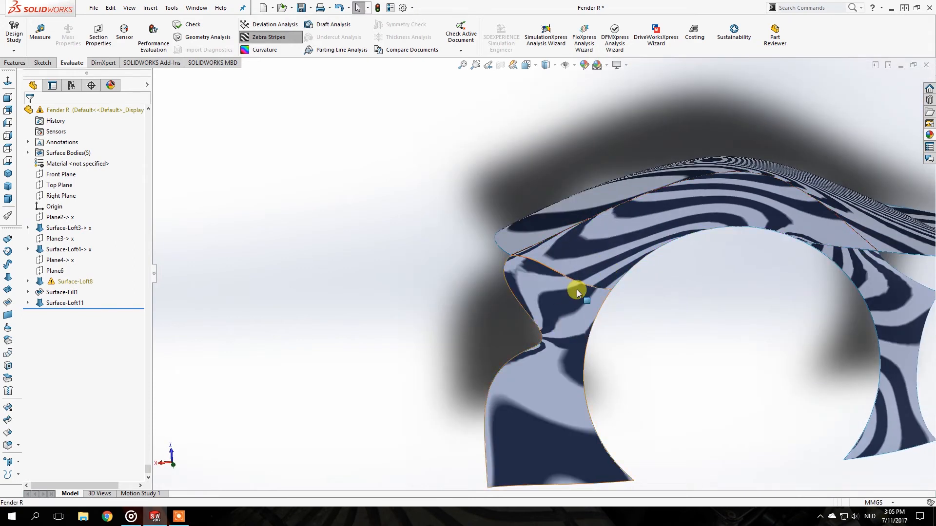
pyautogui.moveTo(556, 333); pyautogui.dragTo(556, 390, button='middle')
# - Expand Surface-Loft11 and check which part of the fender's rear section its 3DSketch25 profile defines
pyautogui.click(544, 359)
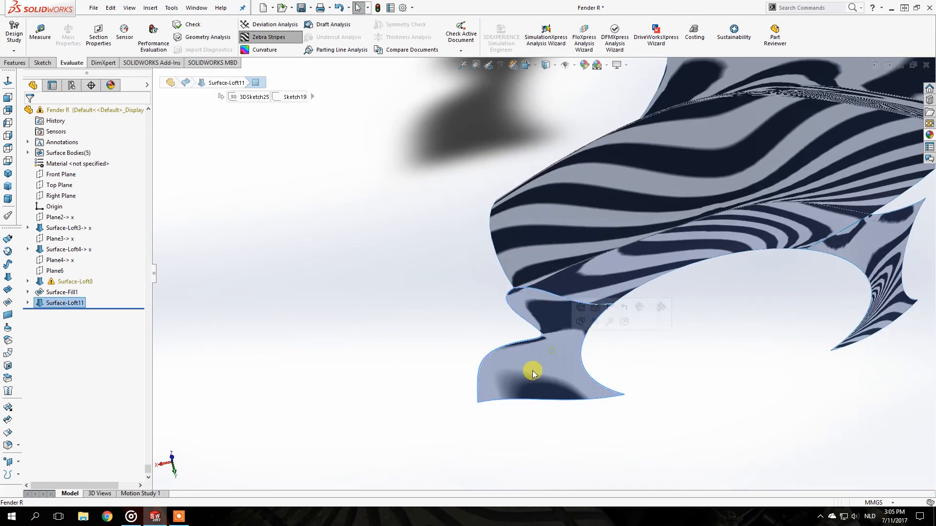
pyautogui.click(27, 304)
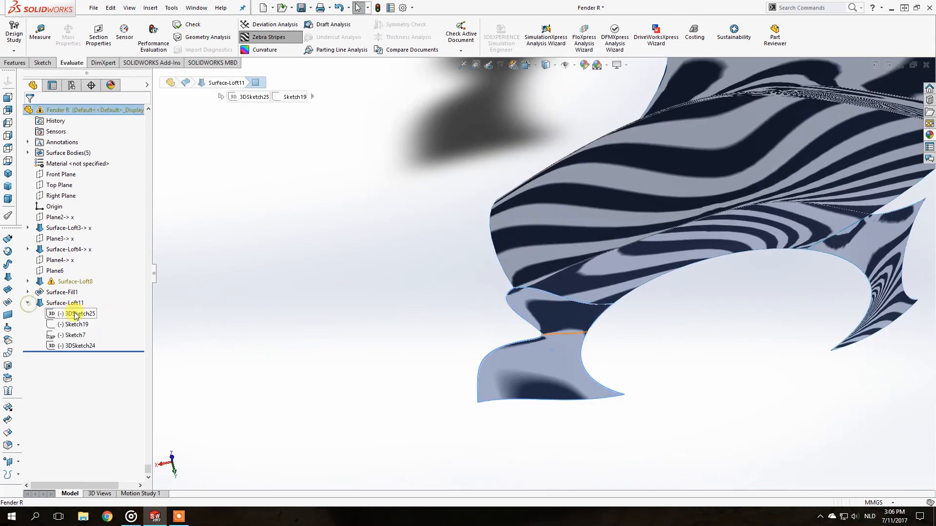
pyautogui.click(70, 314)
pyautogui.moveTo(525, 266); pyautogui.dragTo(516, 152, button='middle')
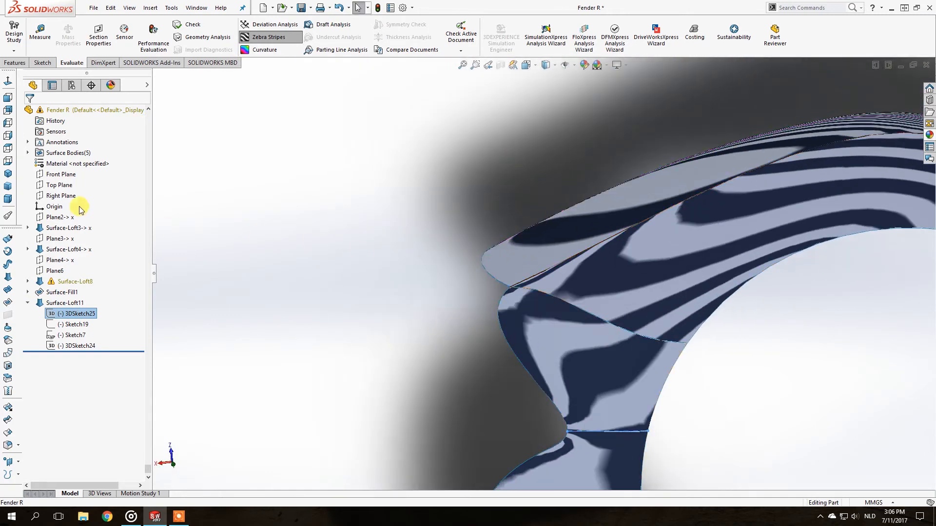
pyautogui.scroll(5, 573, 289)
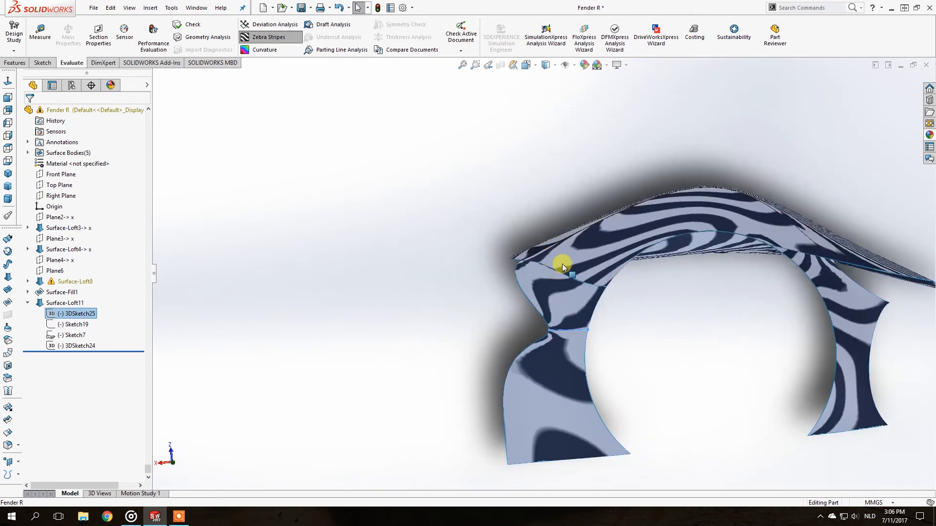
pyautogui.click(547, 288)
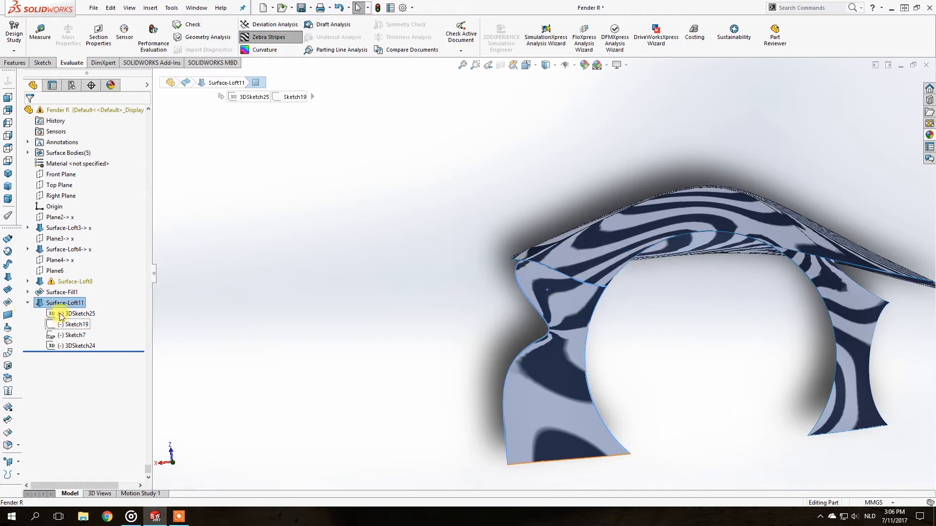
# - Edit 3DSketch24 of Surface-Loft11, adjust the tangency at the upper end of its rear-edge spline, and rebuild the surface
pyautogui.click(67, 347)
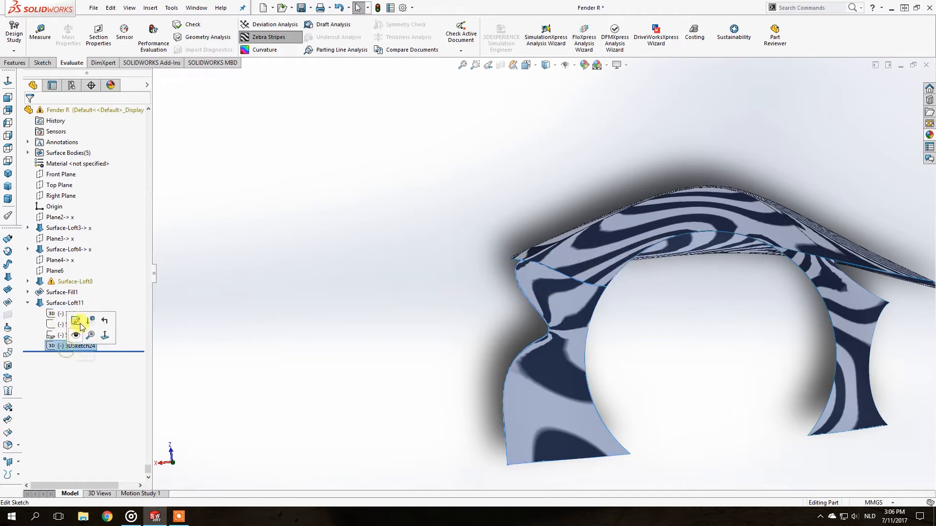
pyautogui.click(85, 316)
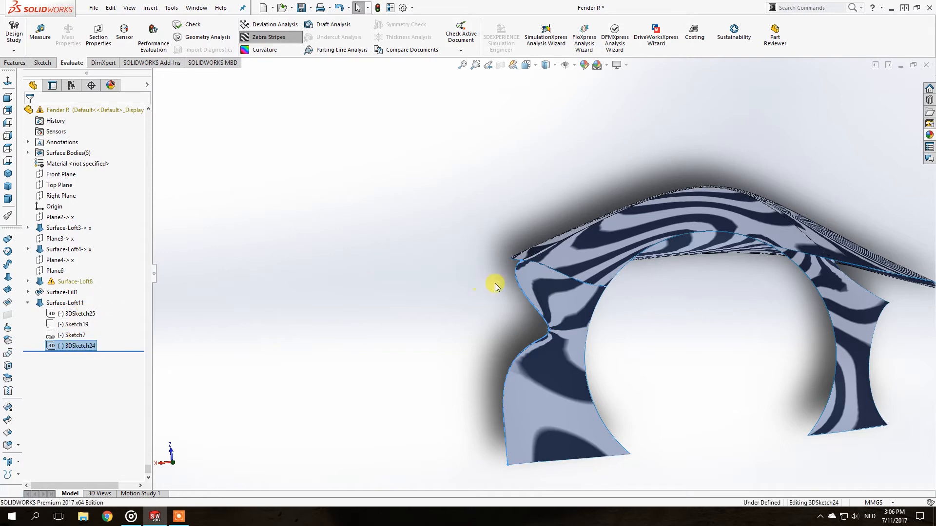
pyautogui.scroll(-4, 478, 290)
pyautogui.click(514, 283)
pyautogui.moveTo(524, 279); pyautogui.dragTo(235, 144, button='middle')
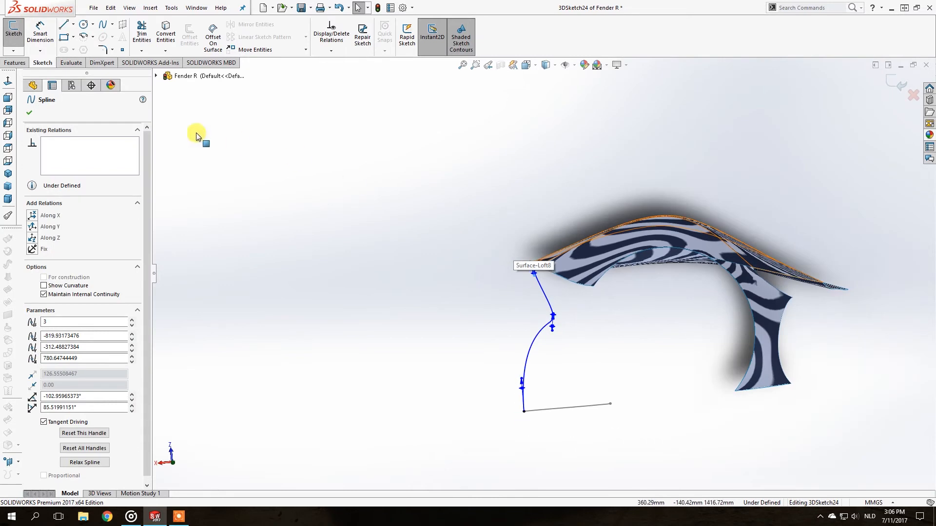
pyautogui.click(9, 81)
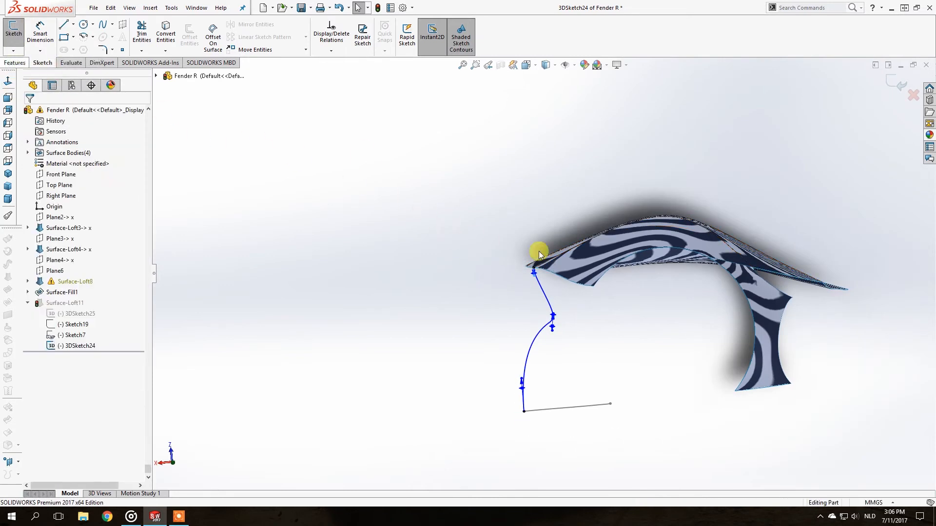
# - Check the zebra stripes along the seam above the reshaped rear section of the fender
pyautogui.scroll(-5, 551, 278)
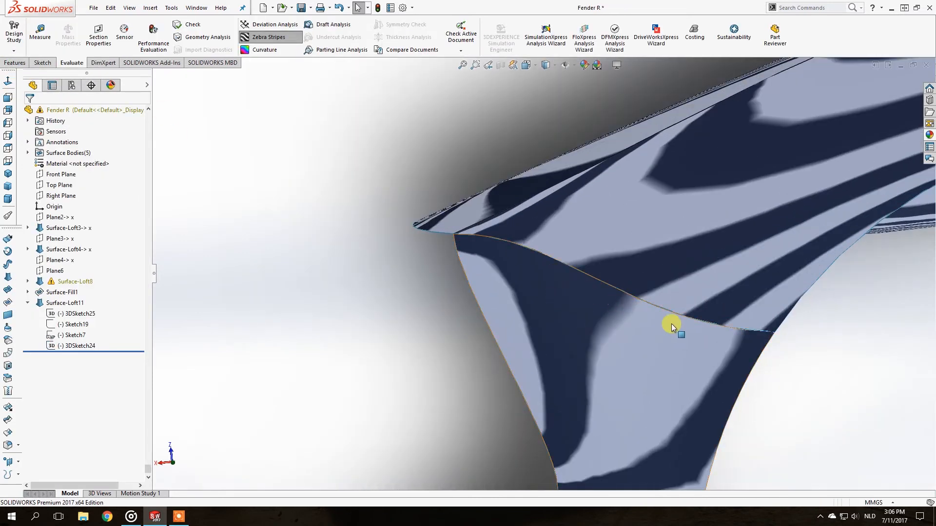
pyautogui.scroll(-2, 672, 326)
pyautogui.moveTo(661, 350); pyautogui.dragTo(632, 305, button='middle')
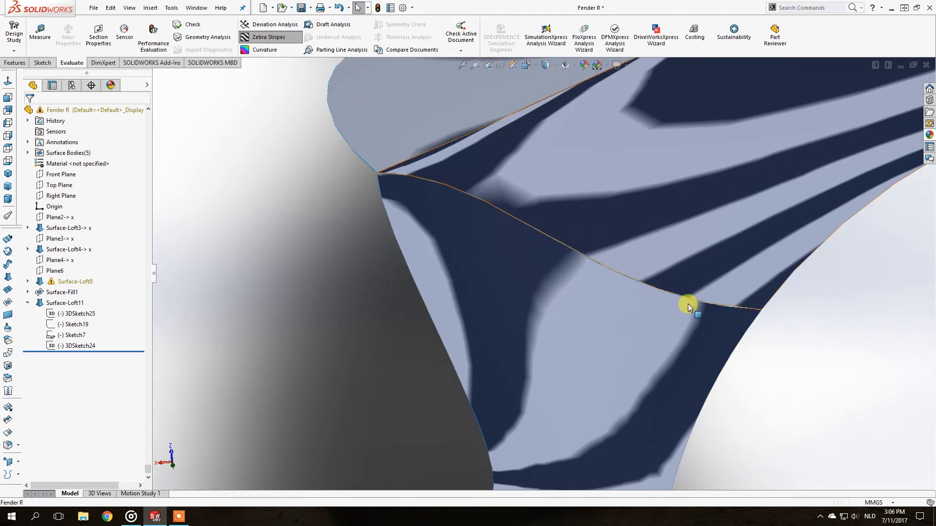
# - Inspect the zebra stripes at the fender's rear corner and open 3DSketch10, the rear-edge profile of Surface-Loft8, for editing
pyautogui.moveTo(665, 299); pyautogui.dragTo(581, 271, button='middle')
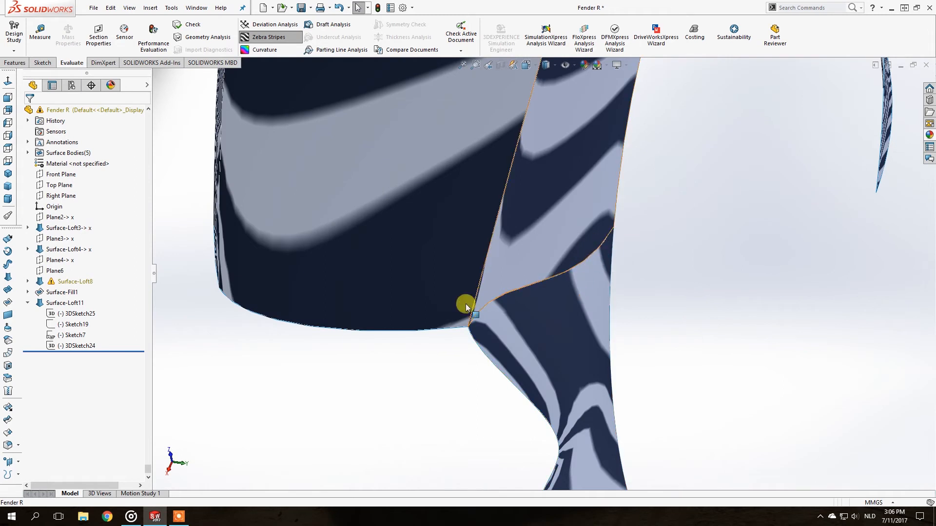
pyautogui.moveTo(564, 255); pyautogui.dragTo(565, 199, button='middle')
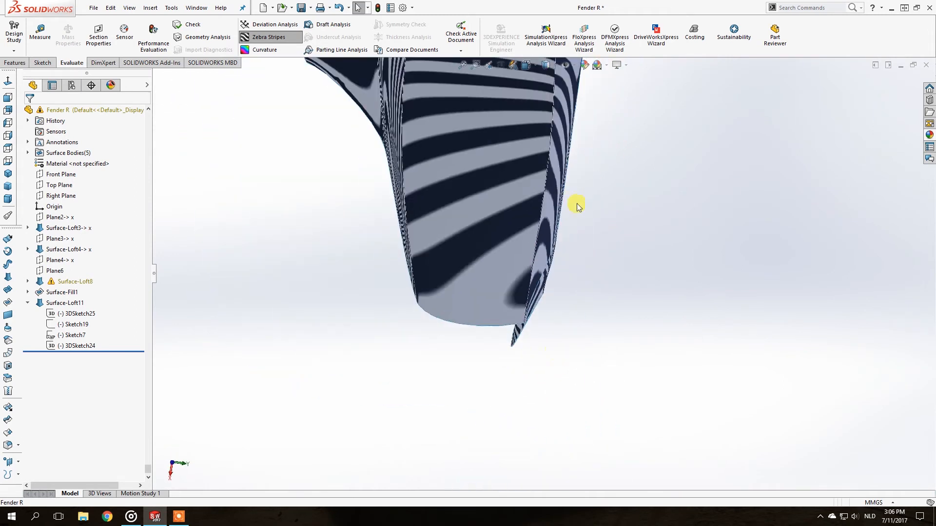
pyautogui.moveTo(538, 289); pyautogui.dragTo(526, 245, button='middle')
pyautogui.click(526, 244)
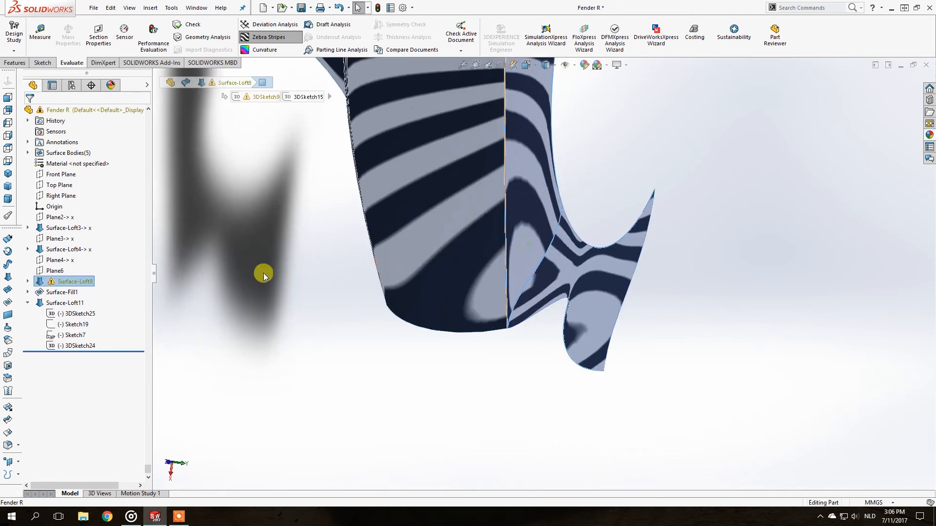
pyautogui.click(28, 282)
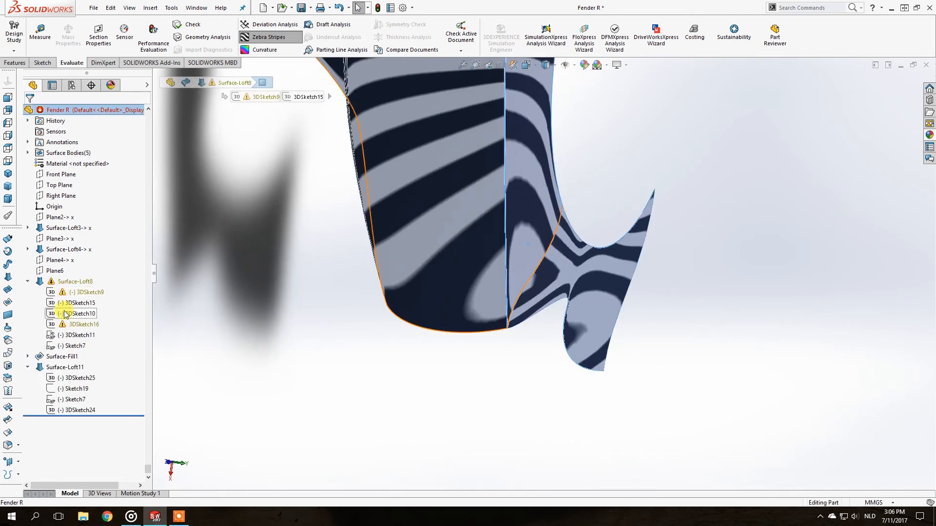
pyautogui.click(65, 314)
pyautogui.click(69, 287)
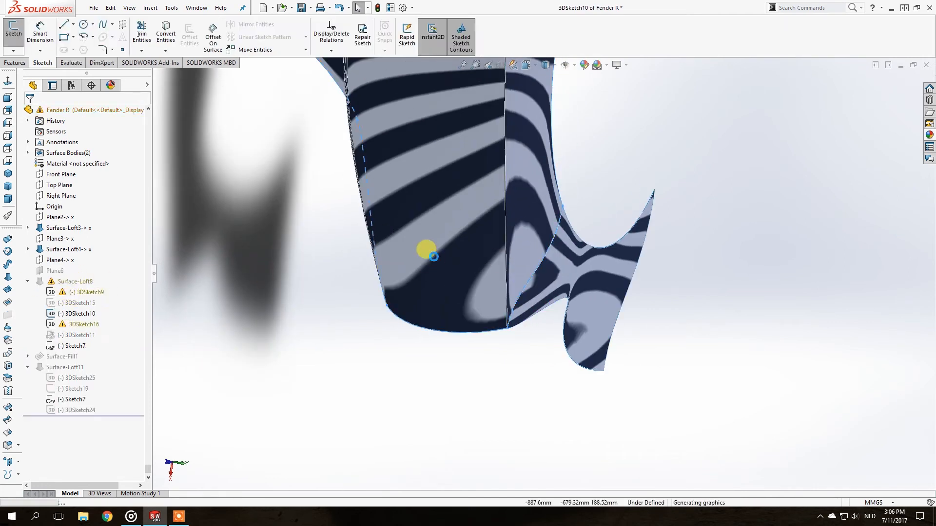
# - In the front view, adjust the tangency at both ends of 3DSketch10's spline along the Surface-Loft11 seam and rebuild the surface
pyautogui.moveTo(462, 271); pyautogui.dragTo(470, 269, button='middle')
pyautogui.click(9, 151)
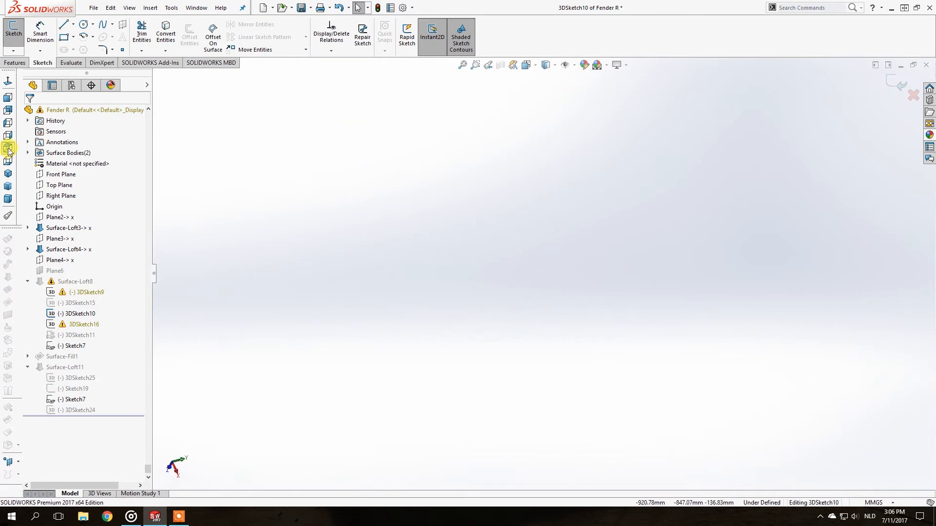
pyautogui.click(7, 125)
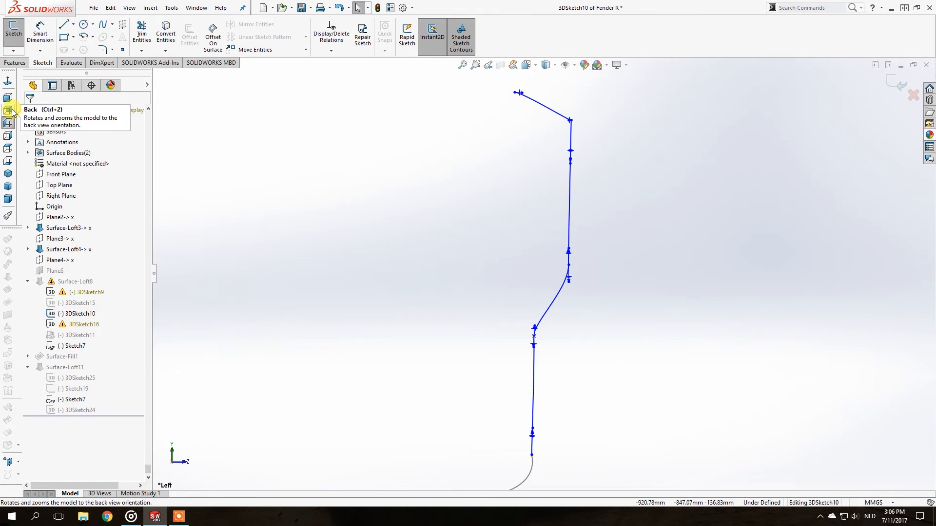
pyautogui.click(8, 97)
pyautogui.moveTo(660, 105); pyautogui.dragTo(643, 150, button='middle')
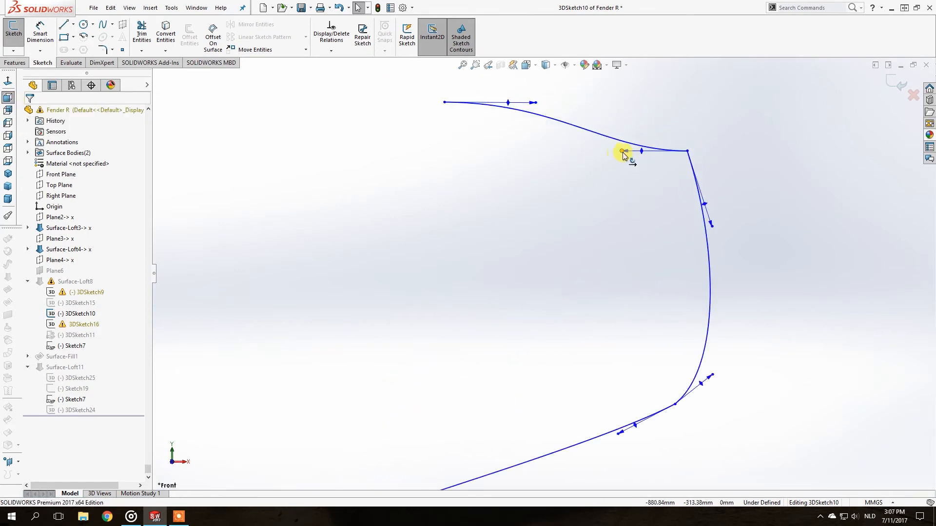
pyautogui.moveTo(623, 150); pyautogui.dragTo(629, 142)
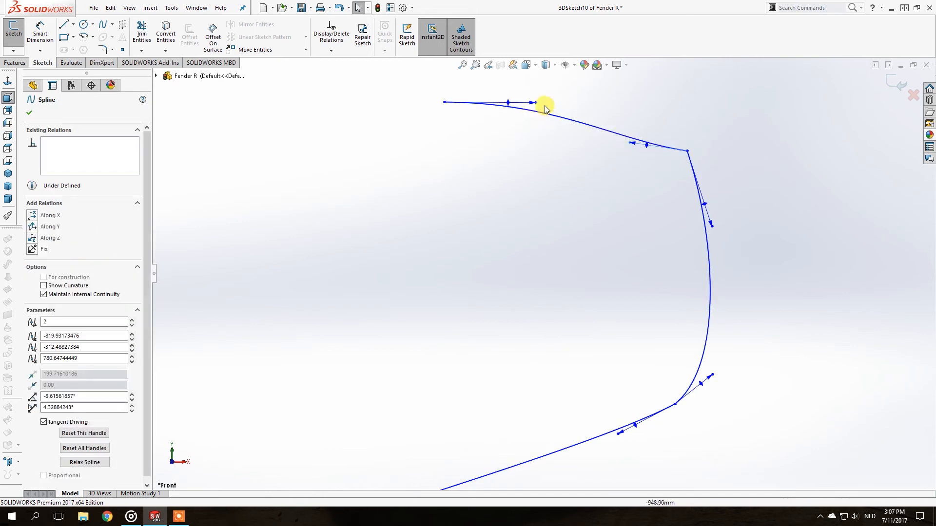
pyautogui.moveTo(536, 105); pyautogui.dragTo(537, 116)
pyautogui.moveTo(630, 143); pyautogui.dragTo(631, 151)
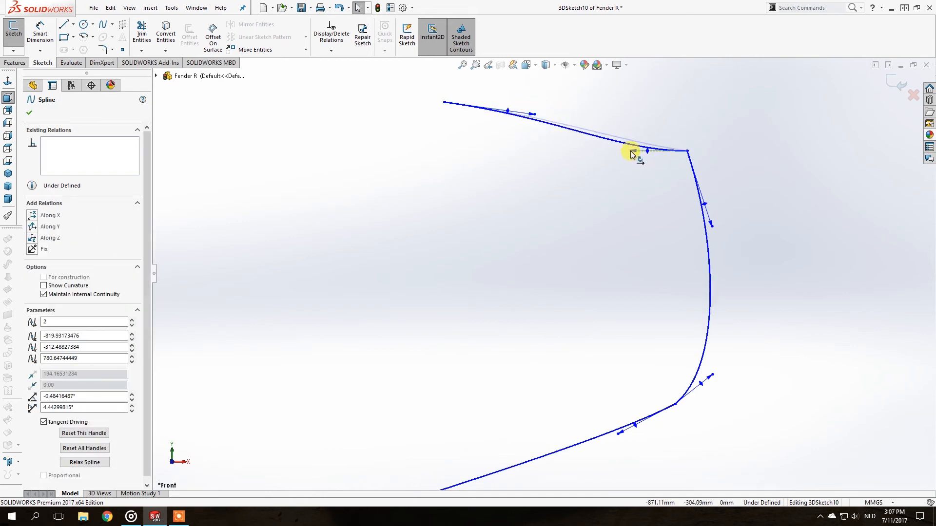
pyautogui.moveTo(535, 115); pyautogui.dragTo(537, 118)
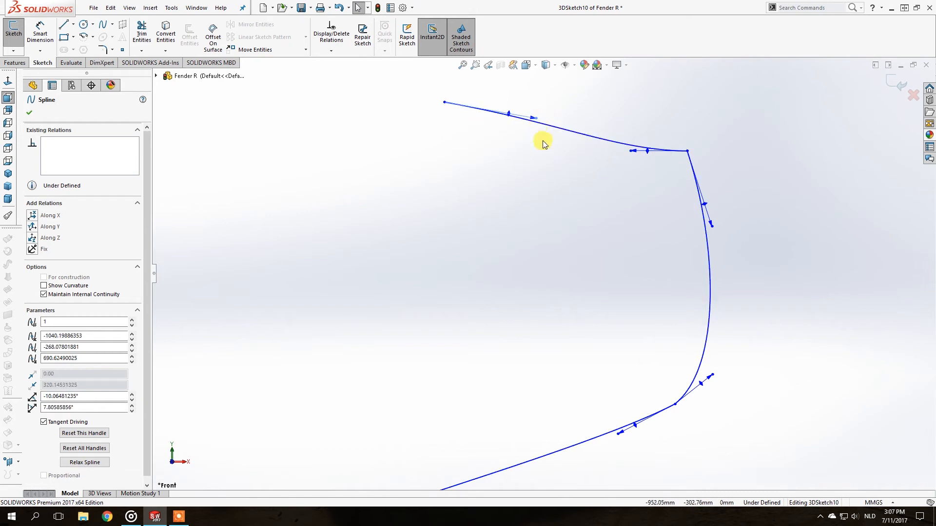
pyautogui.click(538, 189)
pyautogui.moveTo(629, 154); pyautogui.dragTo(618, 149)
pyautogui.click(594, 171)
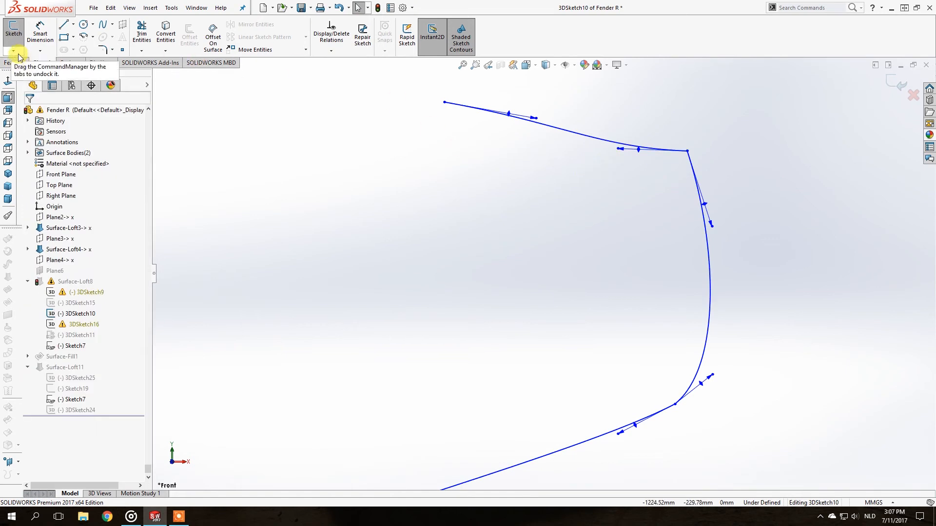
pyautogui.click(14, 29)
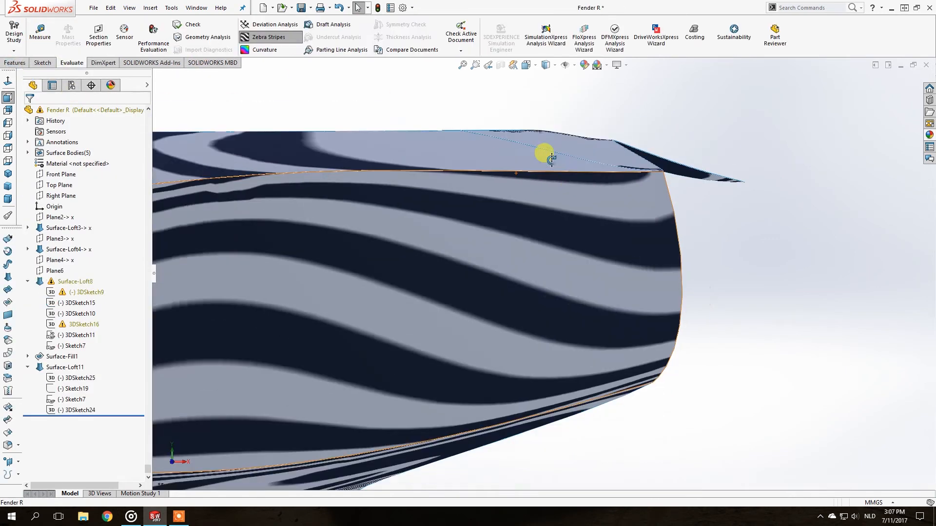
# - Examine the zebra stripes across the seam with Surface-Loft11 at the rear and around Surface-Fill1 at the opposite end
pyautogui.moveTo(543, 153)
pyautogui.mouseDown(button='middle')
pyautogui.moveTo(418, 272)
pyautogui.moveTo(550, 195)
pyautogui.moveTo(587, 297)
pyautogui.moveTo(504, 161)
pyautogui.moveTo(511, 173)
pyautogui.moveTo(518, 157)
pyautogui.moveTo(561, 134)
pyautogui.moveTo(574, 115)
pyautogui.moveTo(564, 94)
pyautogui.moveTo(593, 99)
pyautogui.moveTo(616, 67)
pyautogui.moveTo(505, 84)
pyautogui.moveTo(505, 181)
pyautogui.moveTo(466, 141)
pyautogui.moveTo(532, 187)
pyautogui.moveTo(413, 198)
pyautogui.mouseUp(button='middle')
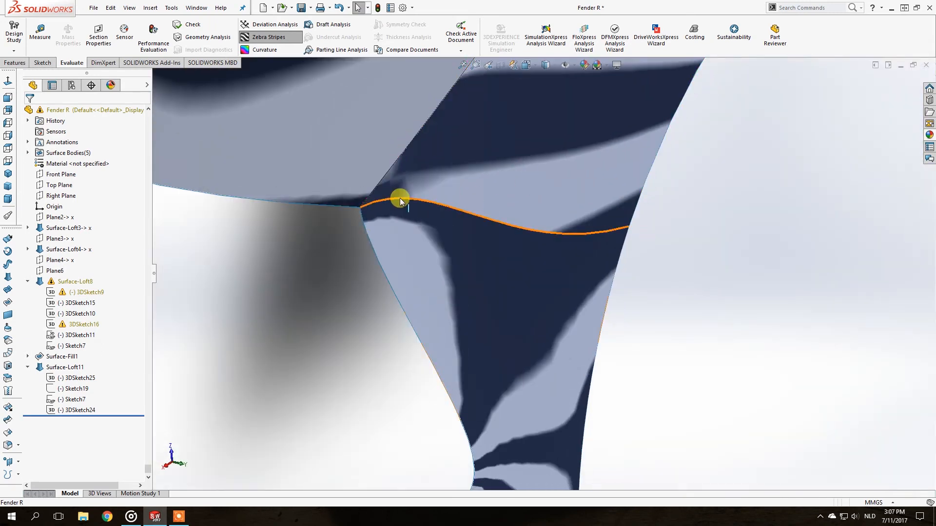
pyautogui.click(413, 202)
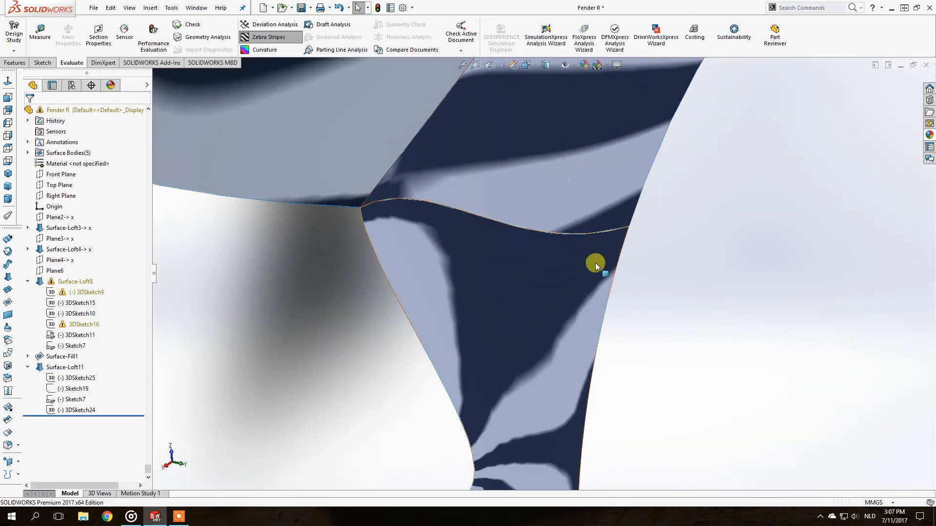
pyautogui.scroll(5, 507, 215)
pyautogui.moveTo(497, 194); pyautogui.dragTo(452, 224, button='middle')
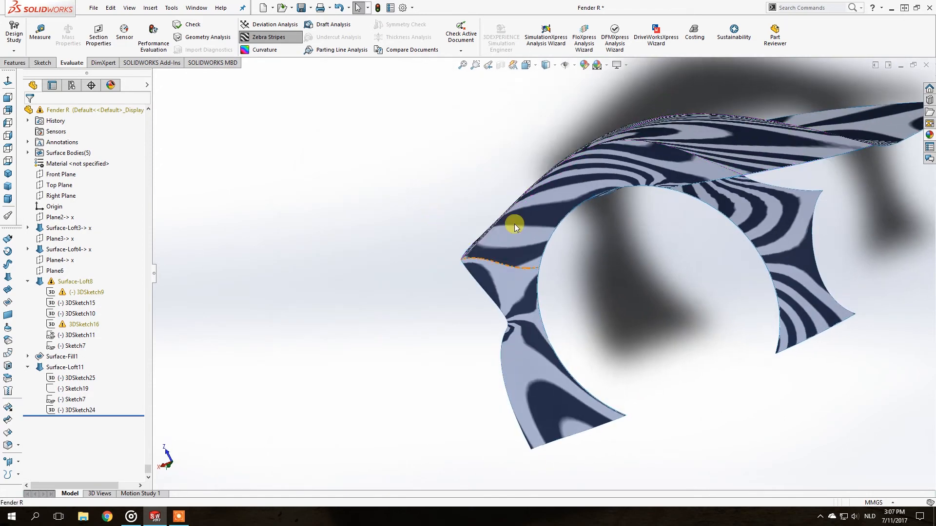
pyautogui.scroll(-8, 651, 184)
pyautogui.moveTo(651, 266); pyautogui.dragTo(572, 420, button='middle')
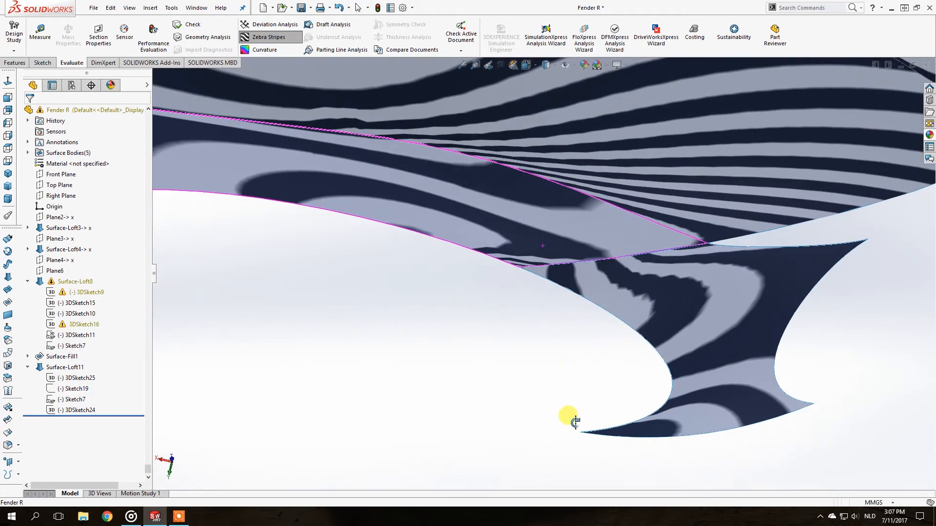
pyautogui.click(796, 250)
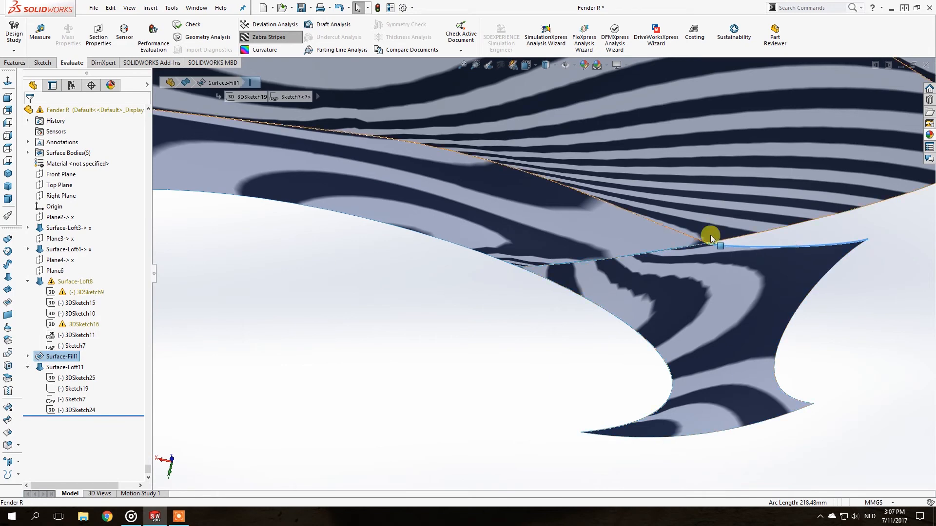
pyautogui.moveTo(661, 242); pyautogui.dragTo(537, 157, button='middle')
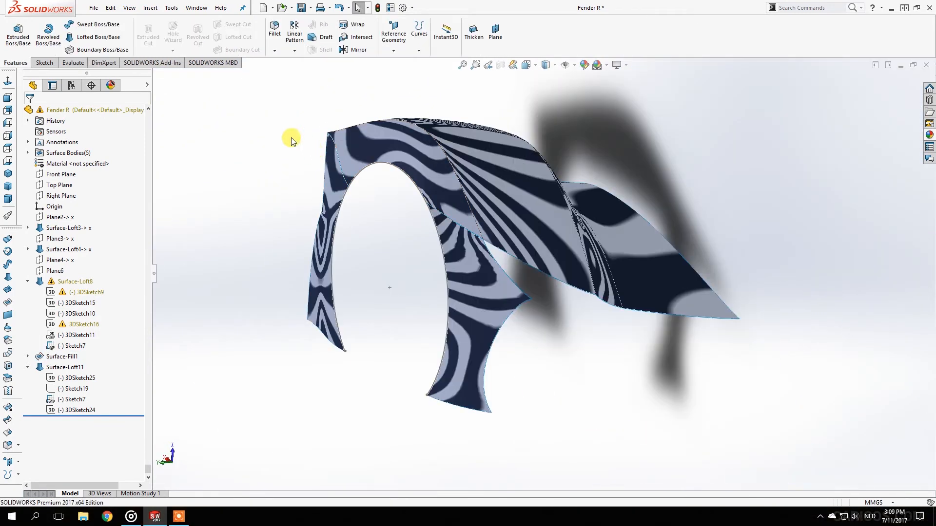
# - Turn off the zebra stripes display on the fender
pyautogui.click(44, 62)
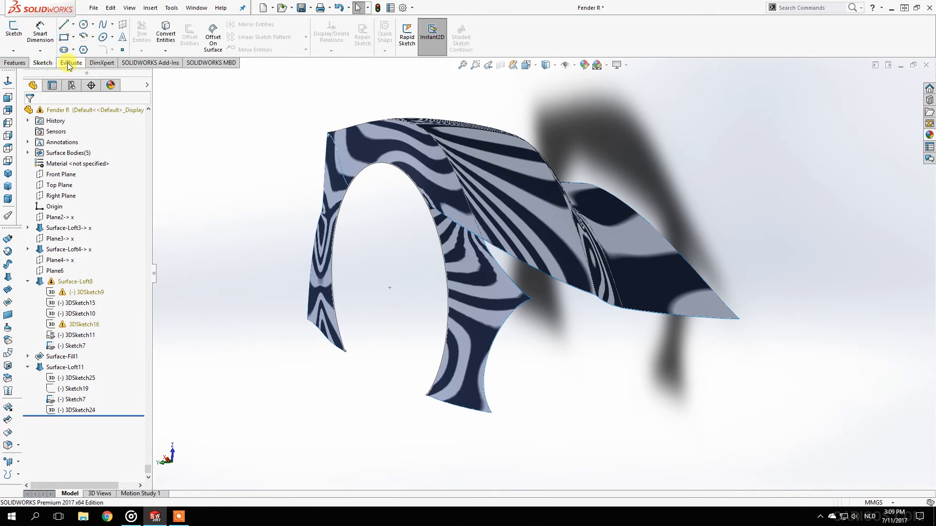
pyautogui.click(70, 62)
pyautogui.click(283, 37)
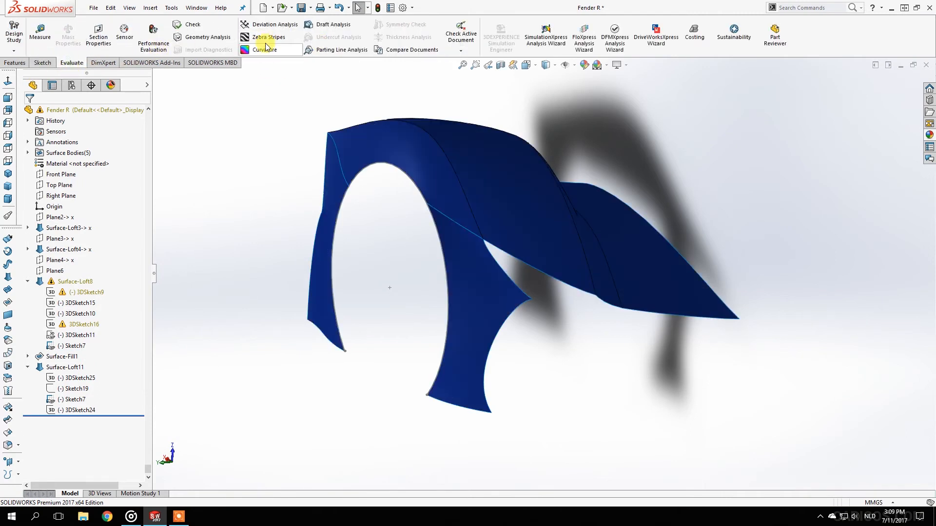
# - Search the available commands for Thicken
pyautogui.click(15, 63)
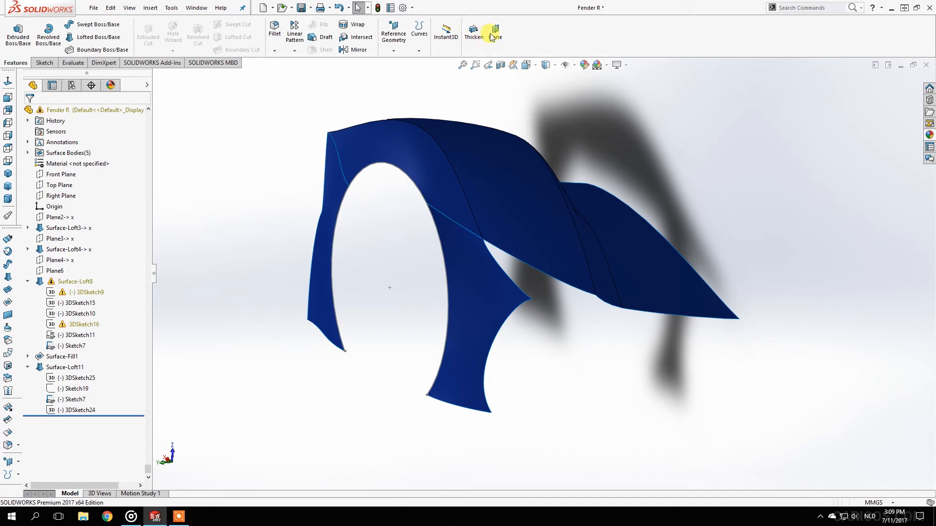
pyautogui.click(797, 9)
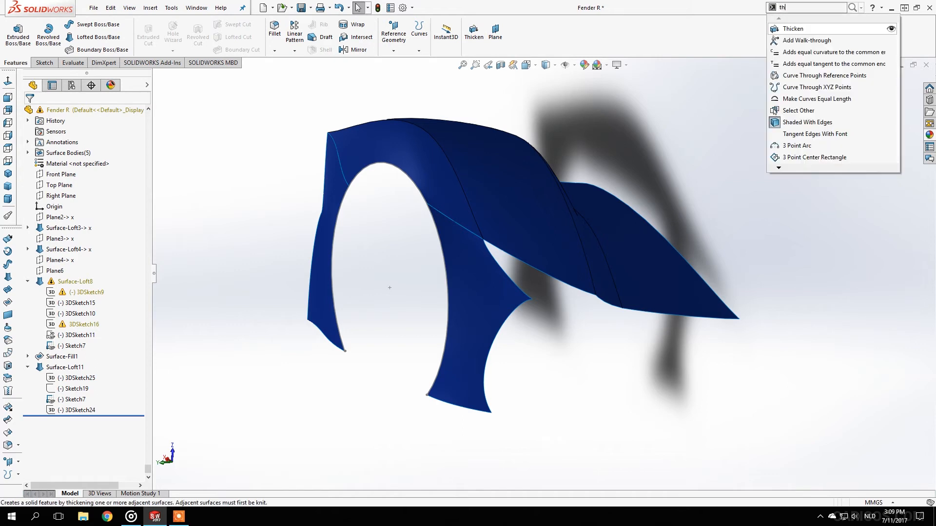
pyautogui.click(799, 28)
pyautogui.moveTo(761, 31); pyautogui.dragTo(857, 35)
pyautogui.click(724, 32)
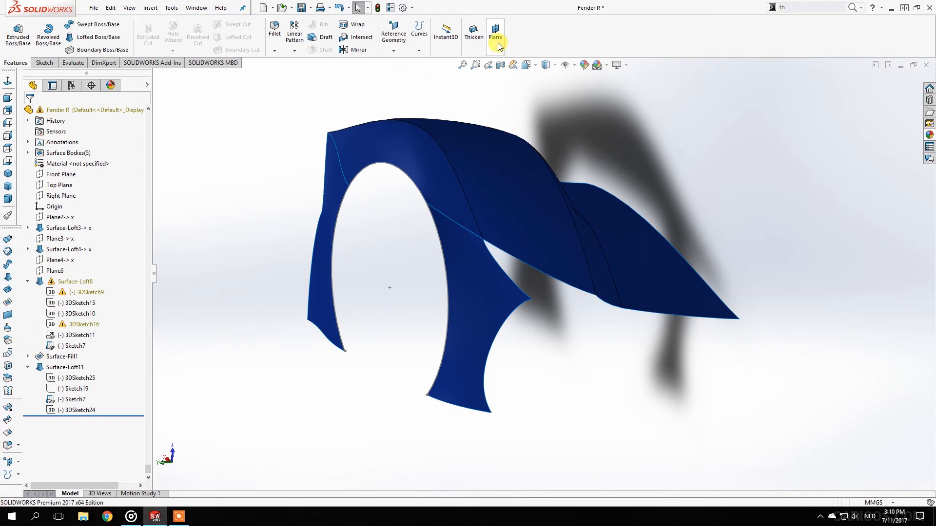
# - Thicken Surface-Loft8, the main upper surface of the fender, to 2 mm
pyautogui.click(473, 32)
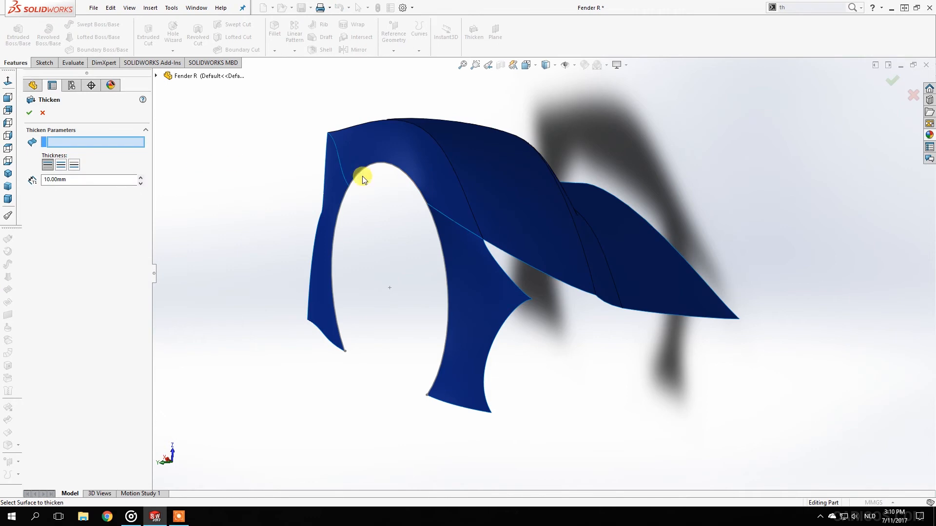
pyautogui.click(337, 185)
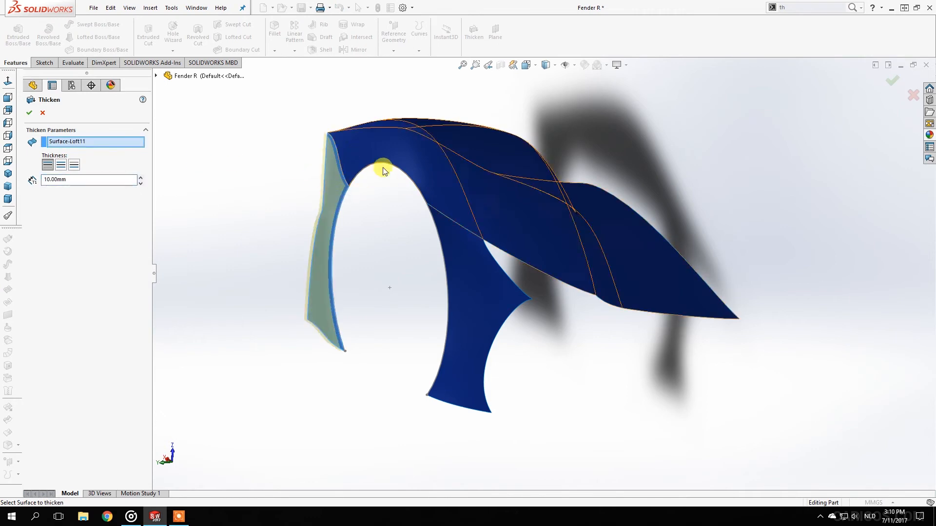
pyautogui.click(337, 189)
pyautogui.click(511, 167)
pyautogui.moveTo(512, 168); pyautogui.dragTo(464, 126, button='middle')
pyautogui.moveTo(449, 171); pyautogui.dragTo(334, 263, button='middle')
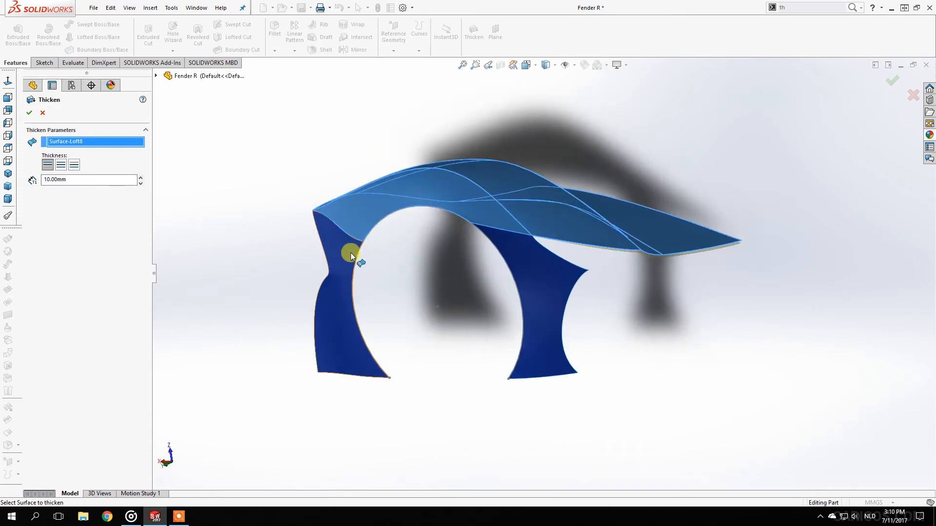
pyautogui.moveTo(462, 204); pyautogui.dragTo(411, 185, button='middle')
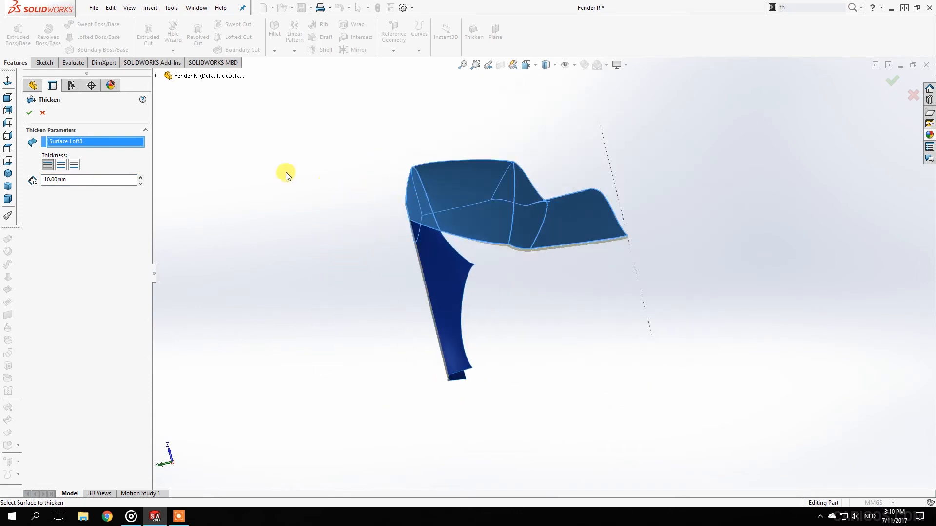
pyautogui.scroll(-6, 507, 225)
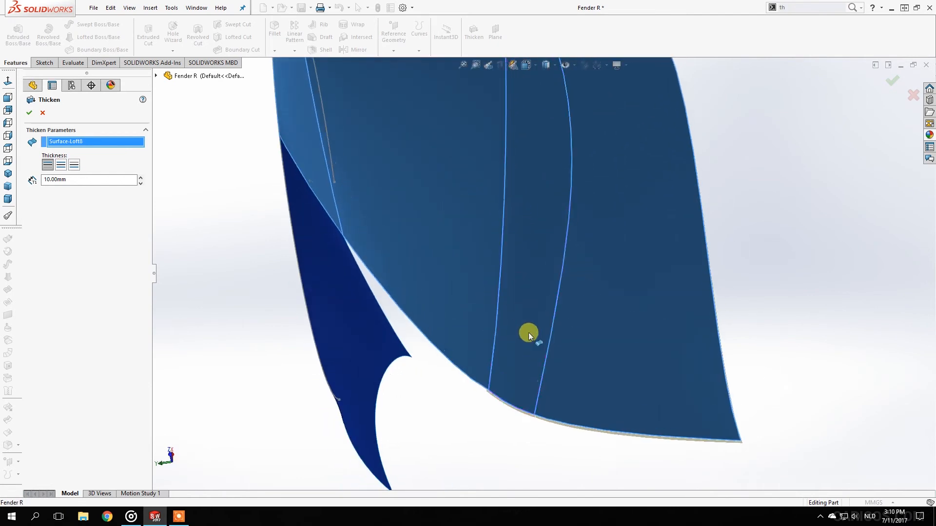
pyautogui.scroll(5, 361, 236)
pyautogui.moveTo(361, 236); pyautogui.dragTo(493, 168, button='middle')
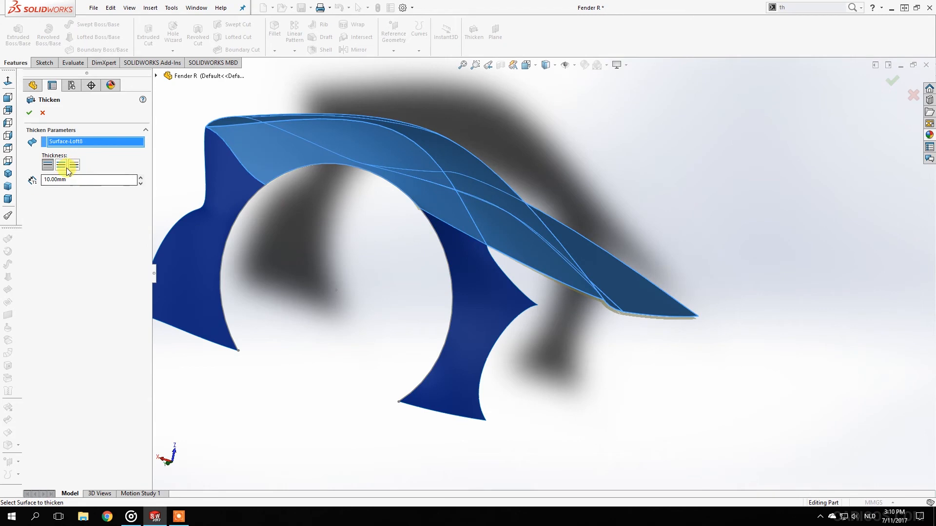
pyautogui.moveTo(520, 224); pyautogui.dragTo(478, 215, button='middle')
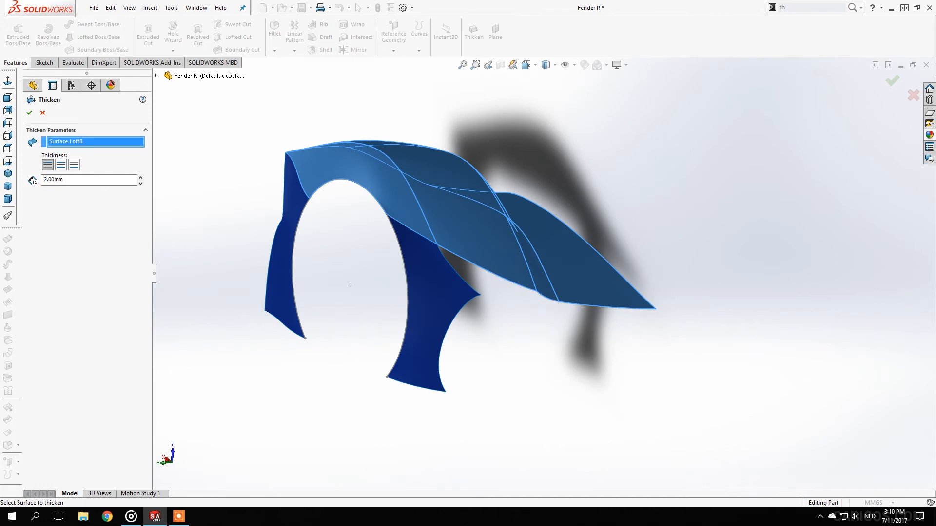
pyautogui.press('Return')
# - Examine the thickened upper fender body and its transitions to the neighbouring surfaces from inside and outside
pyautogui.moveTo(483, 171); pyautogui.dragTo(436, 198, button='middle')
pyautogui.click(439, 238)
pyautogui.moveTo(439, 237); pyautogui.dragTo(490, 229, button='middle')
pyautogui.scroll(4, 491, 235)
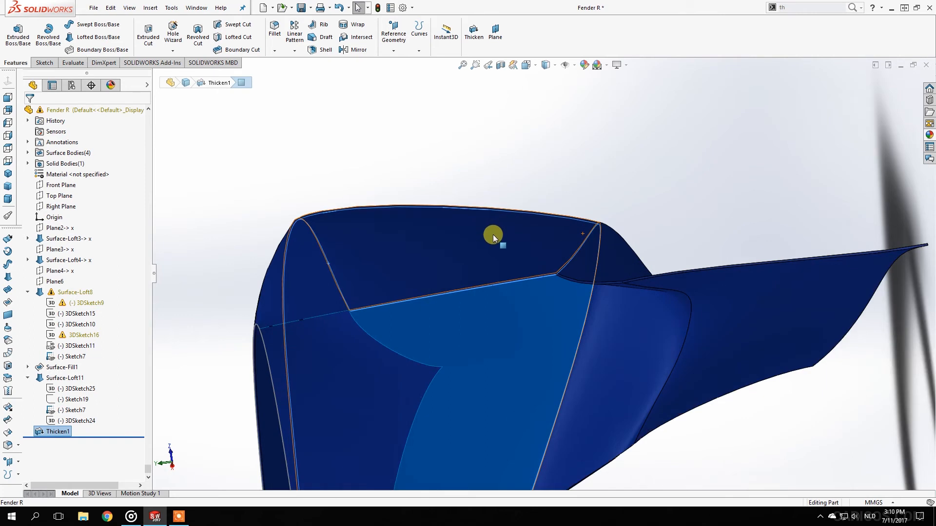
pyautogui.moveTo(488, 241)
pyautogui.mouseDown(button='middle')
pyautogui.moveTo(424, 299)
pyautogui.moveTo(394, 252)
pyautogui.moveTo(481, 253)
pyautogui.mouseUp(button='middle')
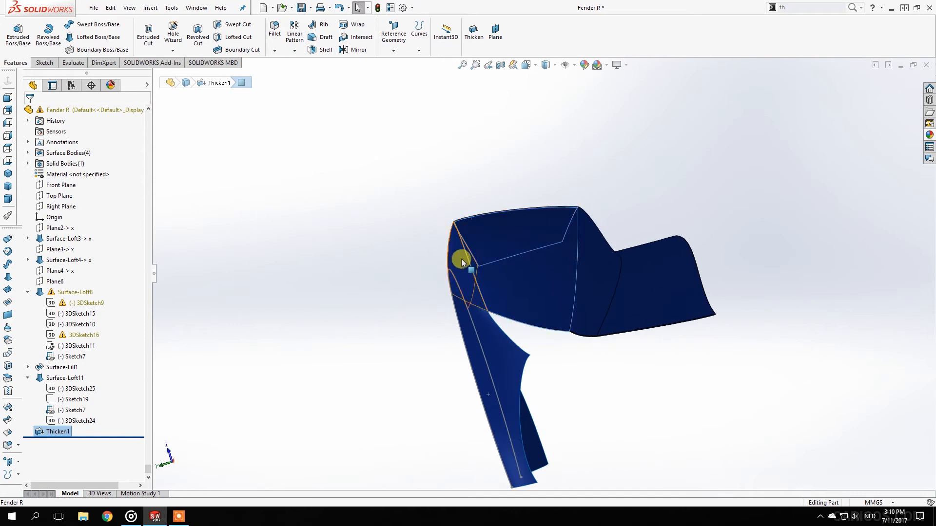
pyautogui.click(463, 159)
pyautogui.moveTo(482, 216); pyautogui.dragTo(531, 216, button='middle')
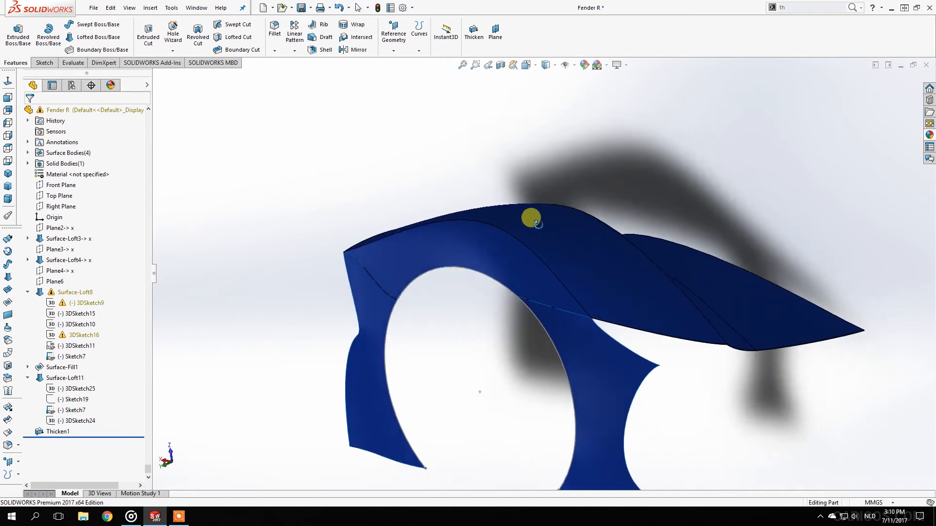
pyautogui.scroll(-1, 531, 217)
pyautogui.moveTo(600, 303); pyautogui.dragTo(503, 171, button='middle')
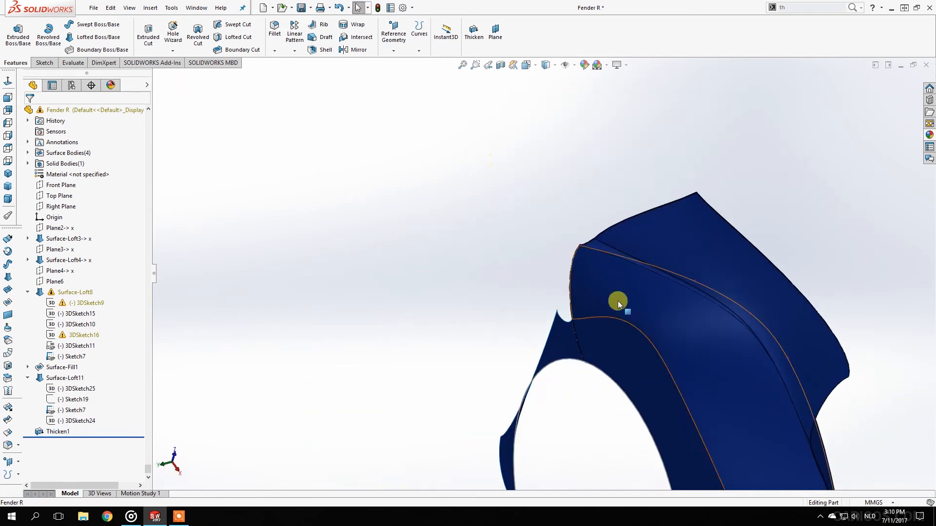
# - Check the mass properties of the fender part with its thickened upper body
pyautogui.click(613, 298)
pyautogui.moveTo(613, 300); pyautogui.dragTo(644, 291, button='middle')
pyautogui.click(165, 140)
pyautogui.click(72, 62)
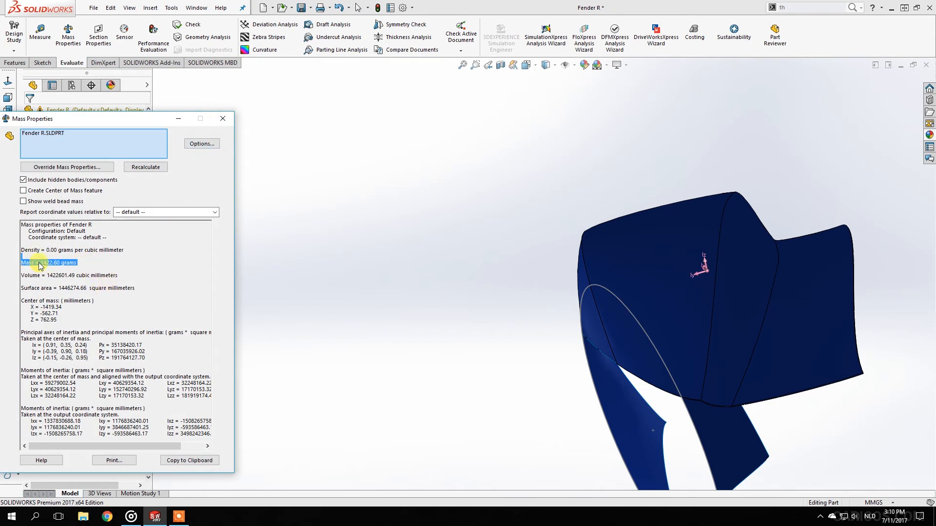
pyautogui.click(218, 120)
# - Assign the material Thornel Mat VMA from the Carbon Fibers category to the fender part
pyautogui.click(673, 322)
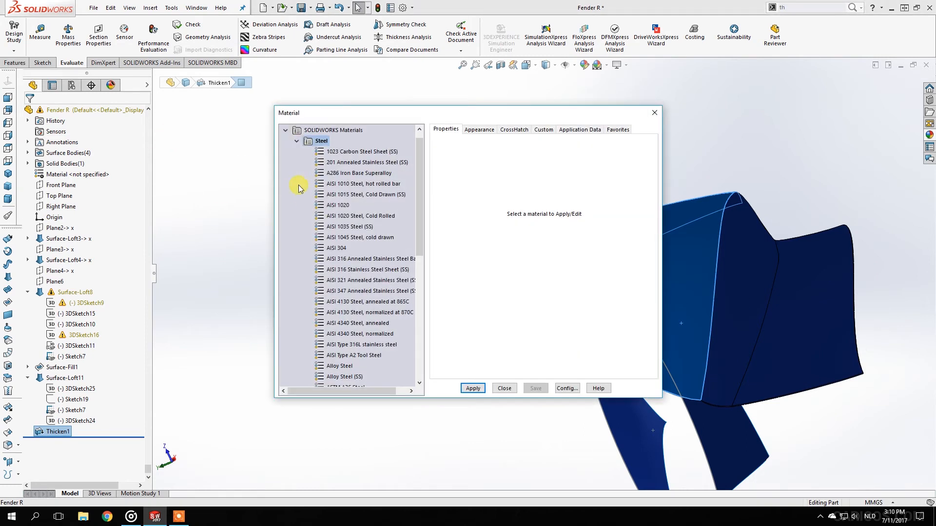
pyautogui.click(297, 142)
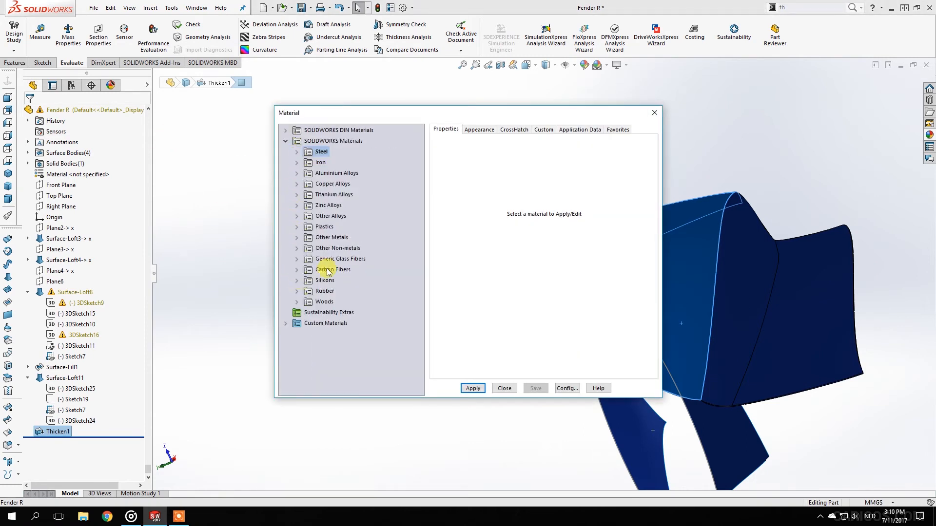
pyautogui.click(298, 270)
pyautogui.click(333, 292)
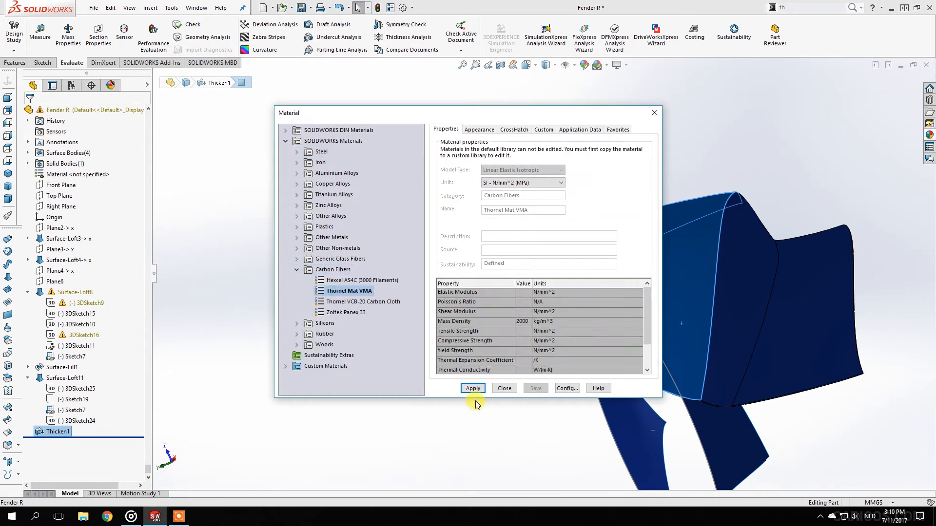
pyautogui.click(473, 388)
pyautogui.click(505, 388)
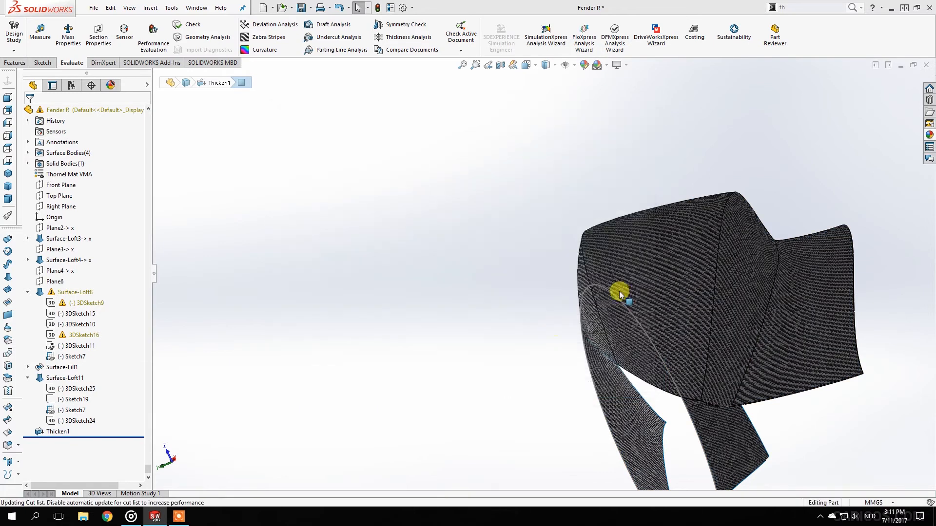
# - Recheck the fender's mass properties with the carbon fiber material assigned
pyautogui.moveTo(620, 291); pyautogui.dragTo(501, 220, button='middle')
pyautogui.click(69, 39)
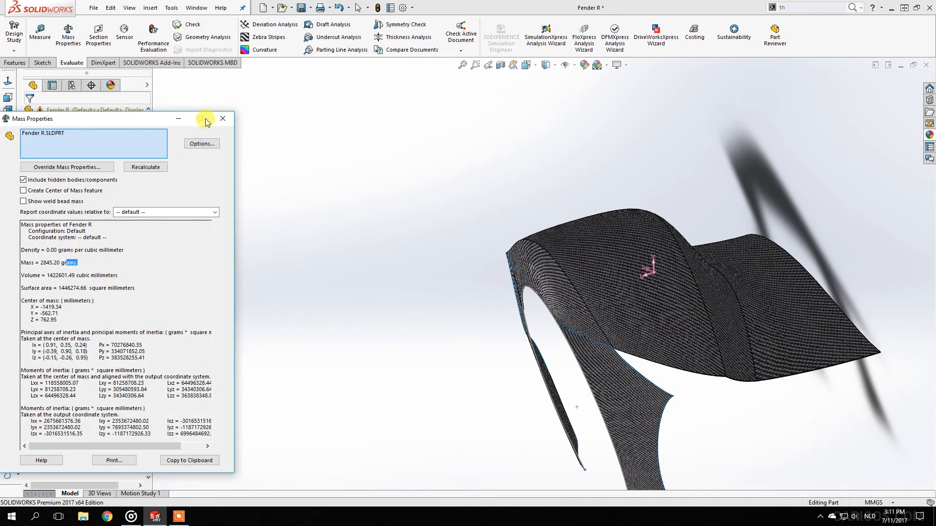
pyautogui.click(222, 118)
# - Replace the carbon weave look of the whole fender with a plain grey appearance
pyautogui.moveTo(654, 265); pyautogui.dragTo(606, 350, button='middle')
pyautogui.moveTo(546, 300); pyautogui.dragTo(549, 251, button='middle')
pyautogui.click(551, 263)
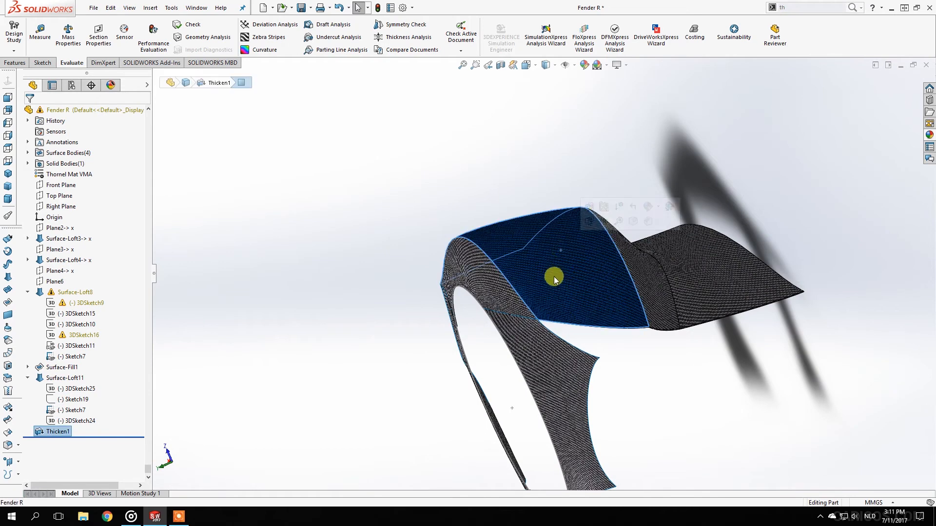
pyautogui.click(539, 361)
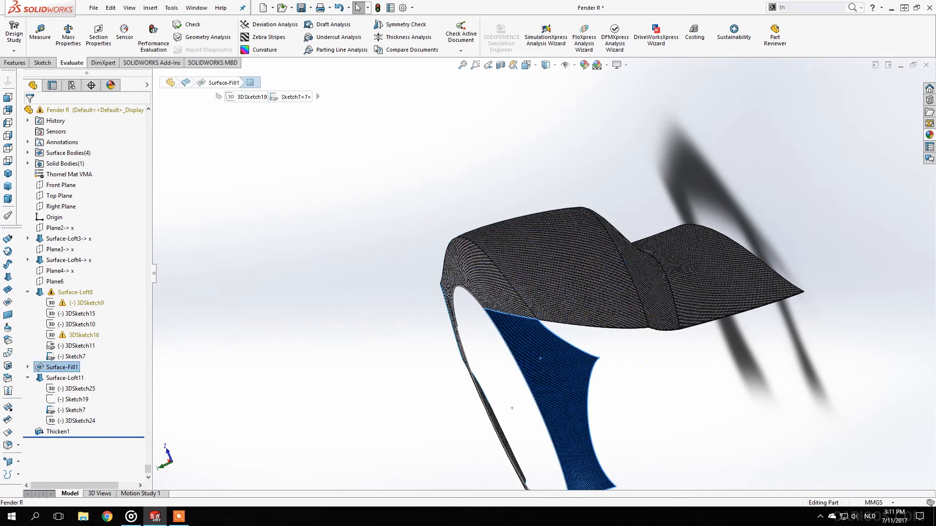
pyautogui.click(927, 136)
pyautogui.doubleClick(801, 94)
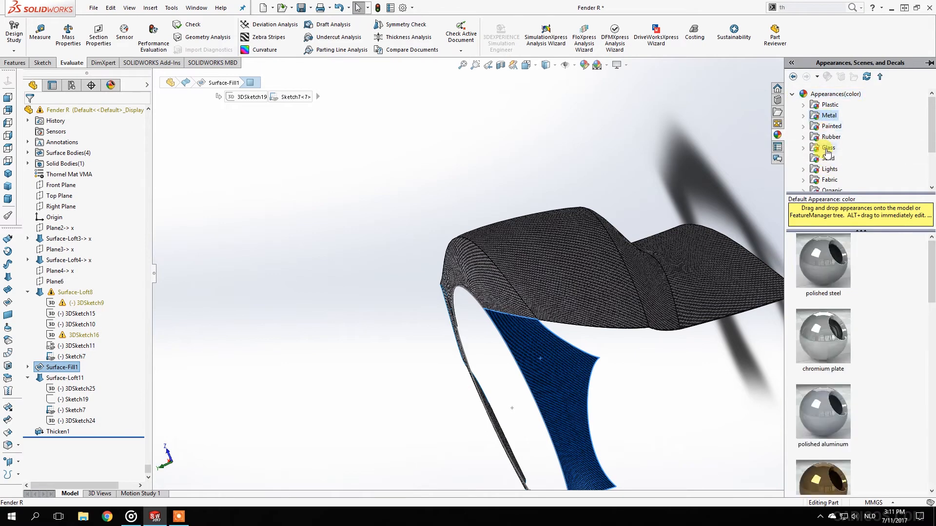
pyautogui.doubleClick(798, 95)
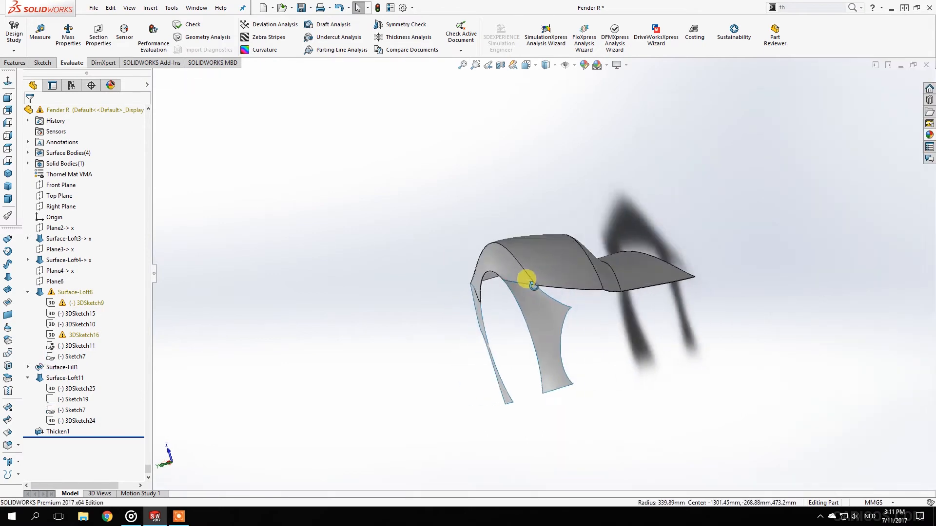
# - Examine the shape of Surface-Fill1, the side panel behind the wheel arch, and the sketches it is built from
pyautogui.moveTo(526, 280); pyautogui.dragTo(561, 302, button='middle')
pyautogui.scroll(-5, 568, 308)
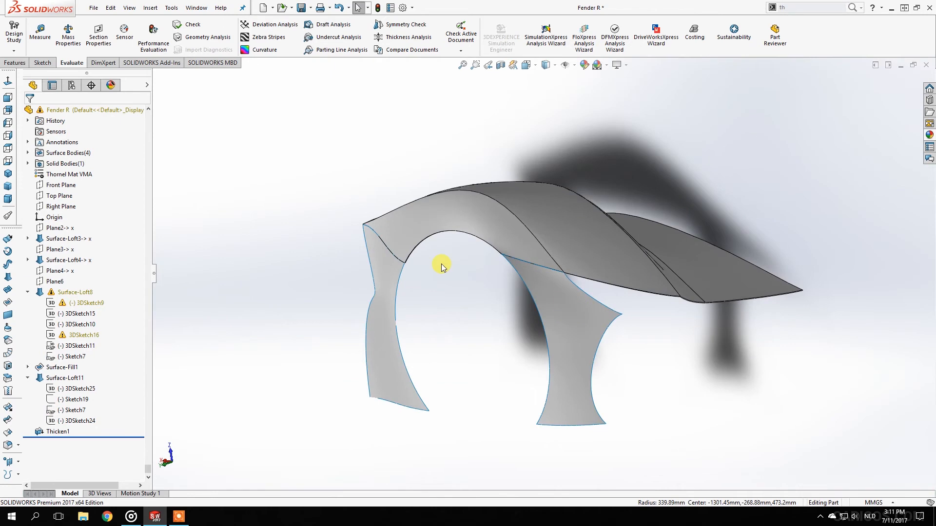
pyautogui.moveTo(570, 308); pyautogui.dragTo(487, 307, button='middle')
pyautogui.click(499, 295)
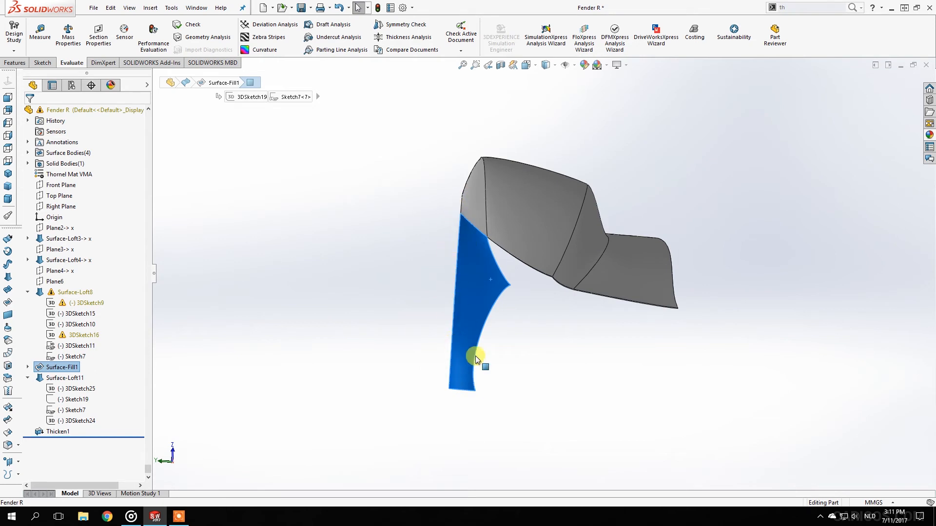
pyautogui.click(314, 254)
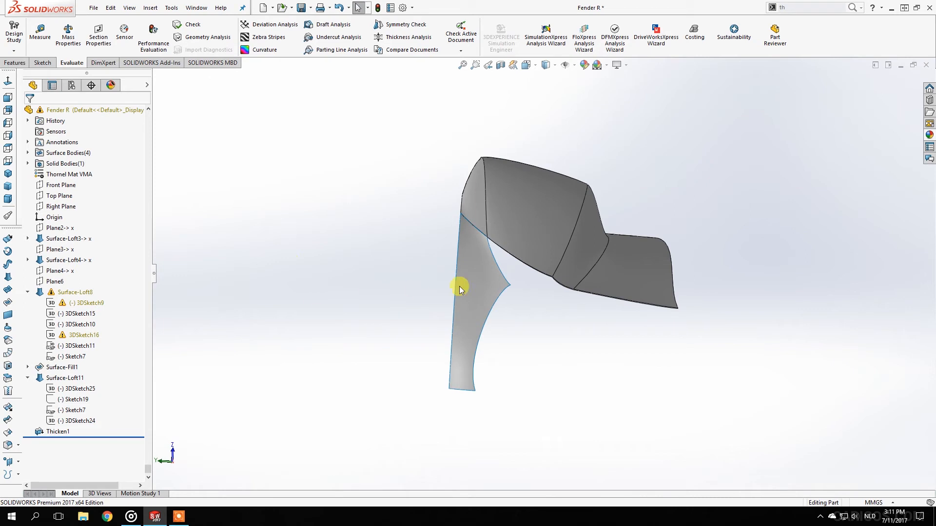
pyautogui.click(470, 273)
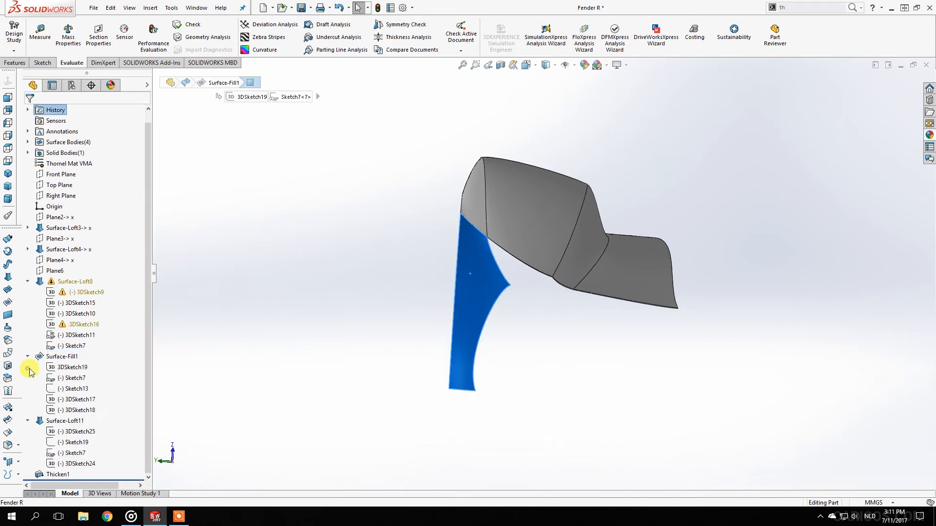
pyautogui.moveTo(497, 291); pyautogui.dragTo(530, 288, button='middle')
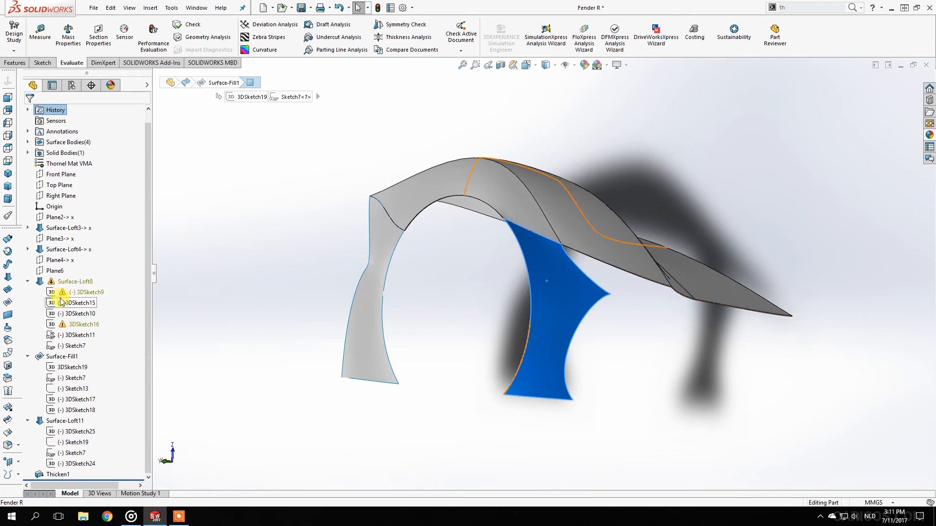
# - Roll the model back to just after Surface-Fill1 and delete that fill surface, keeping its sketches
pyautogui.click(28, 282)
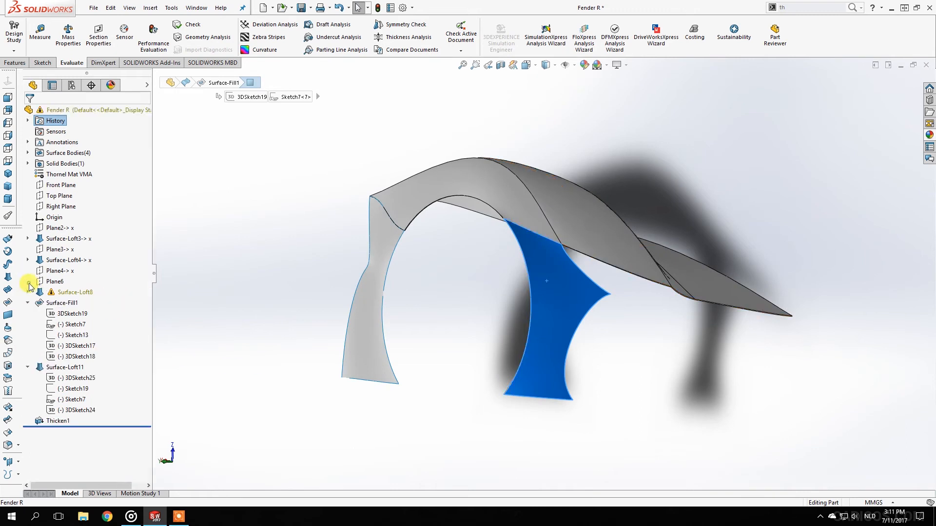
pyautogui.click(28, 367)
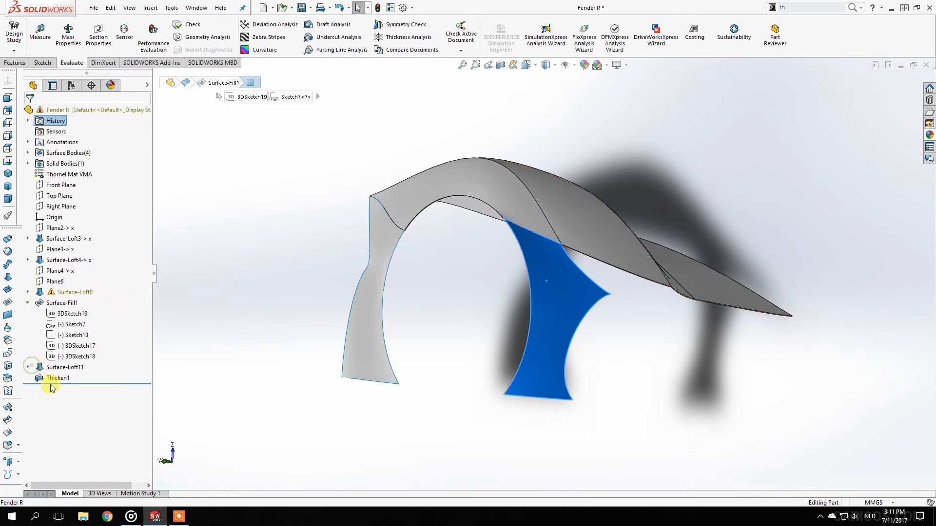
pyautogui.click(28, 303)
pyautogui.moveTo(88, 327); pyautogui.dragTo(82, 313)
pyautogui.click(61, 292)
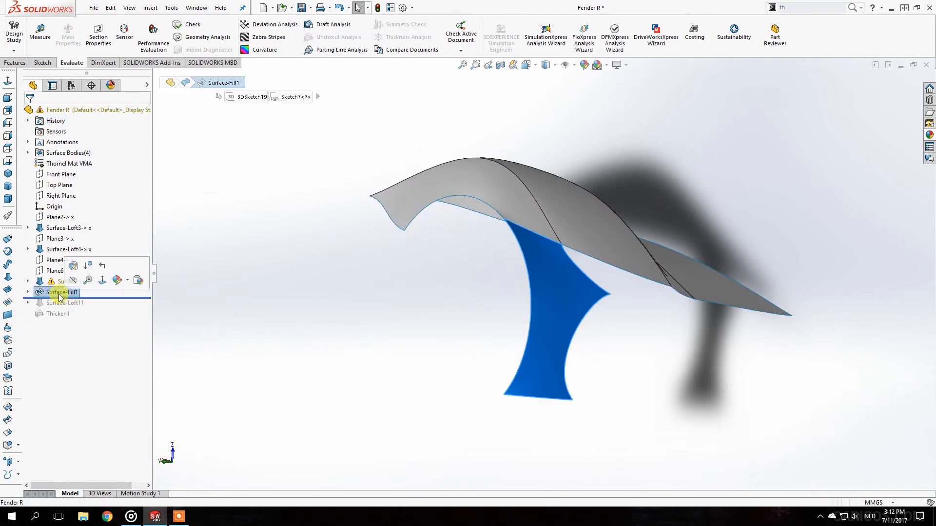
pyautogui.press('Delete')
pyautogui.press('Return')
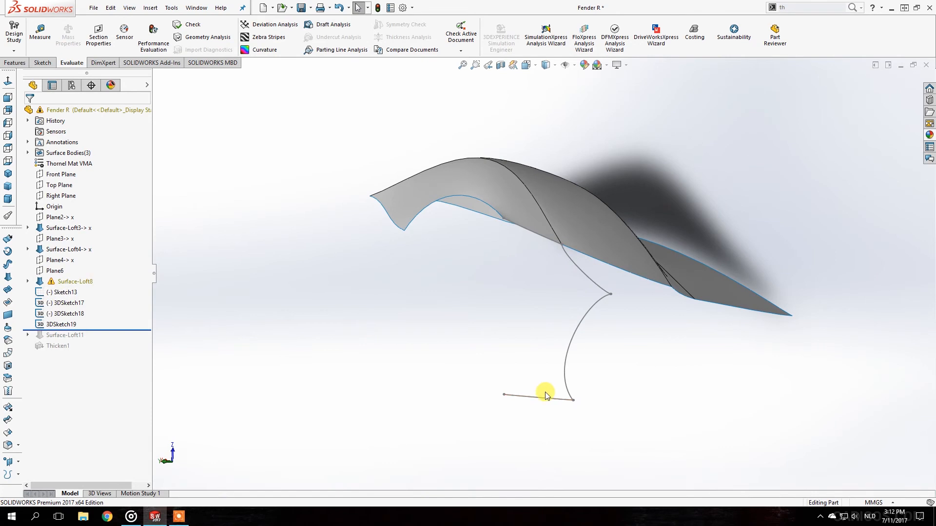
# - Open Sketch13, the bottom edge curve of the deleted side panel, for editing in the back view
pyautogui.click(546, 392)
pyautogui.click(568, 359)
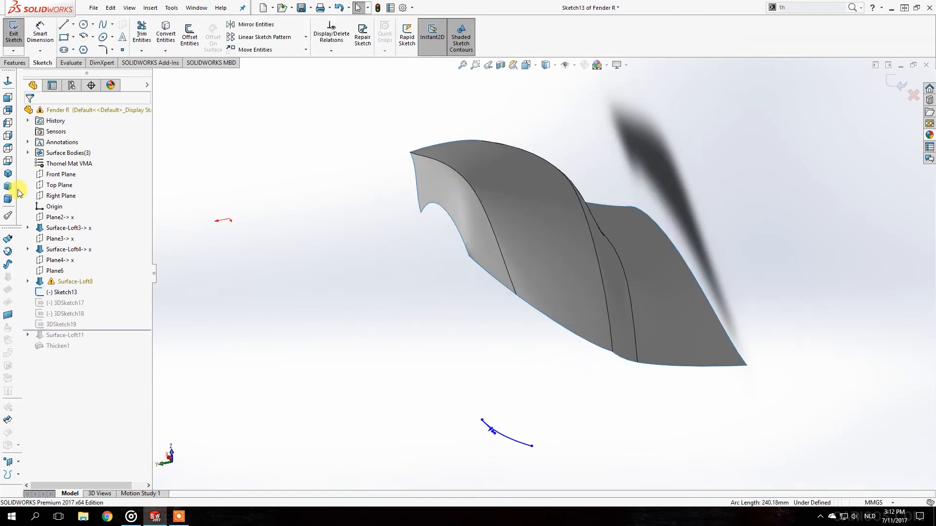
pyautogui.click(9, 149)
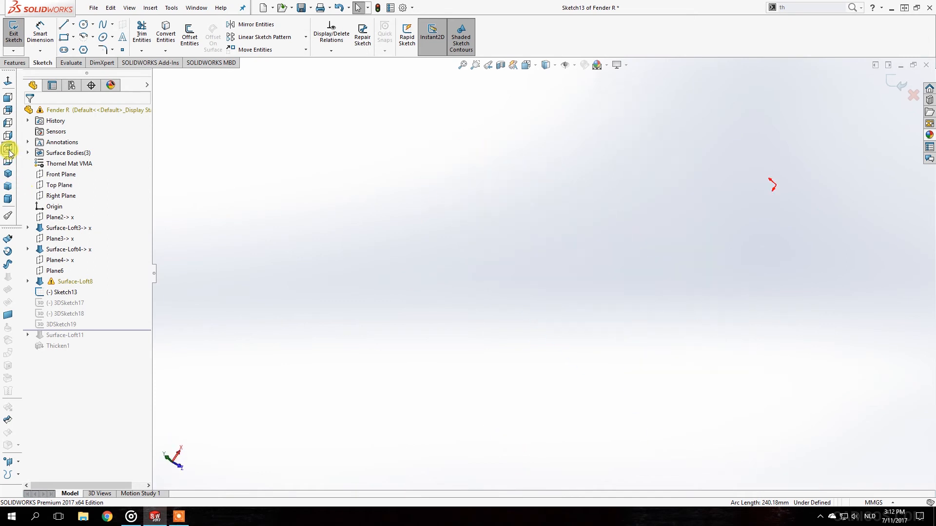
pyautogui.click(8, 124)
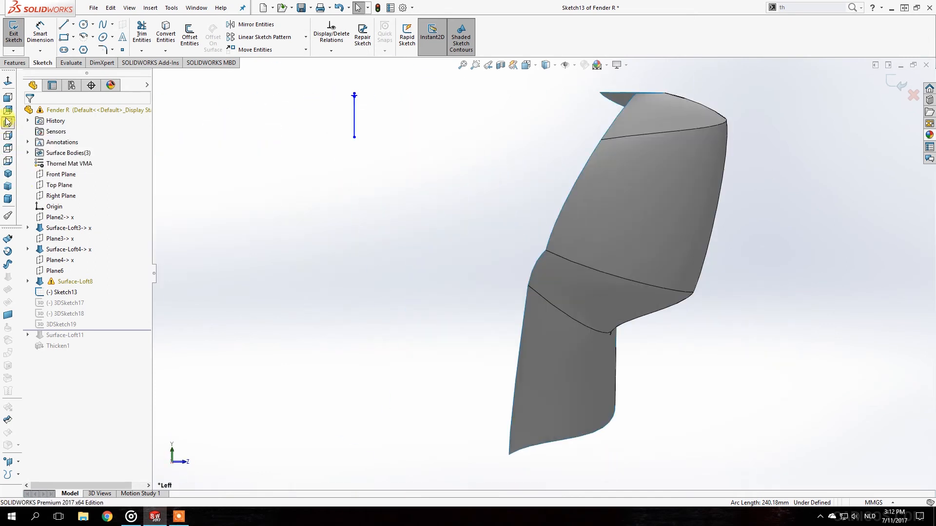
pyautogui.click(7, 111)
pyautogui.scroll(-3, 617, 159)
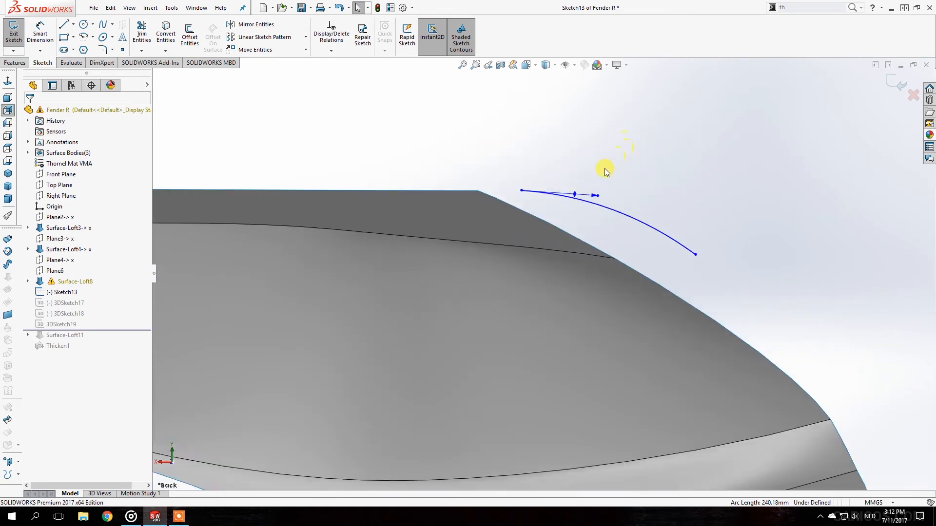
# - Draw a vertical helper line about 52 mm long downward from the wheel-arch end of the Sketch13 curve
pyautogui.click(521, 191)
pyautogui.click(63, 25)
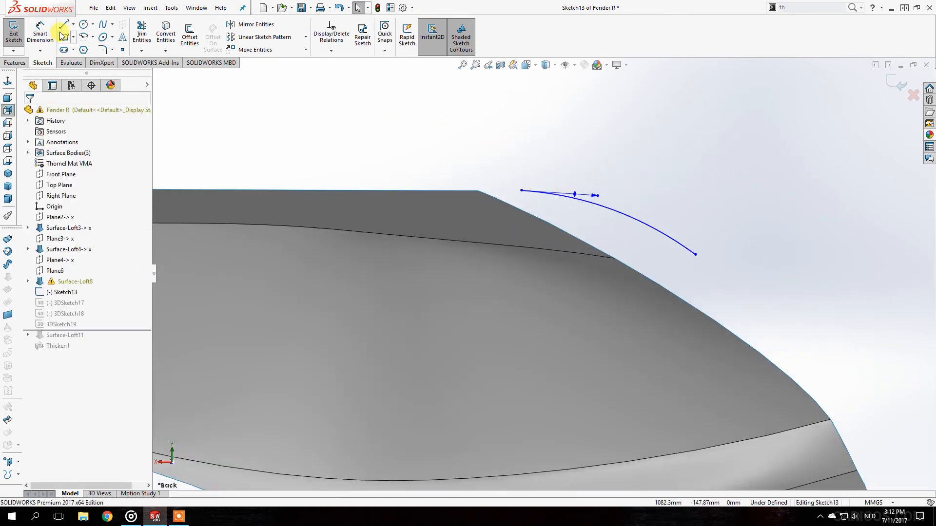
pyautogui.click(522, 191)
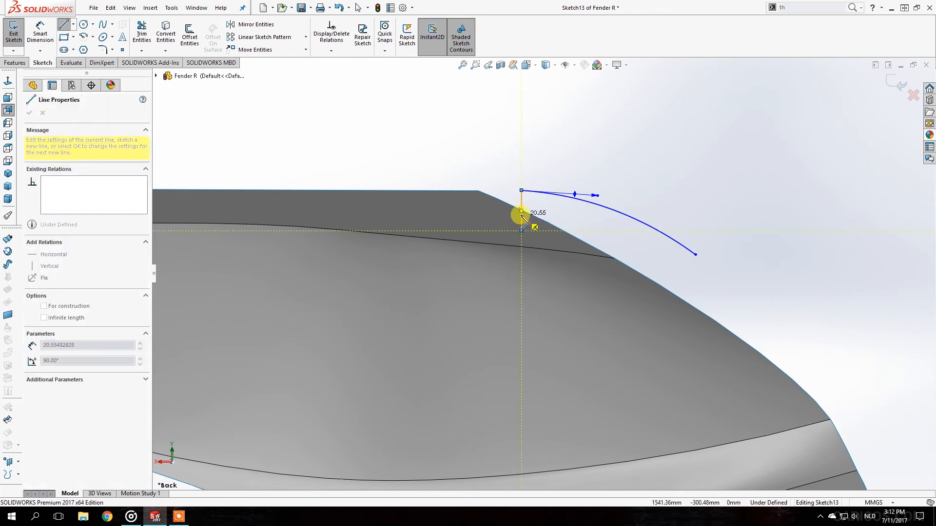
pyautogui.click(521, 227)
pyautogui.press('Escape')
pyautogui.click(522, 215)
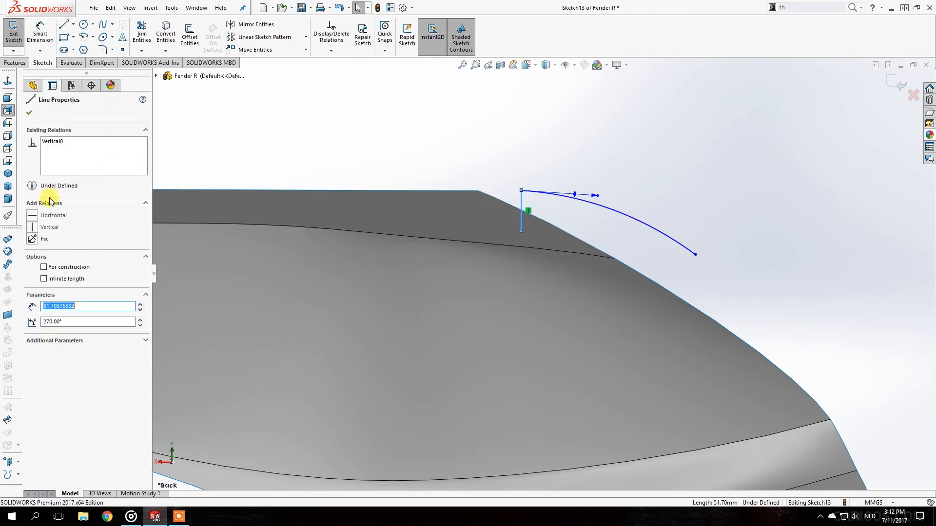
pyautogui.click(461, 172)
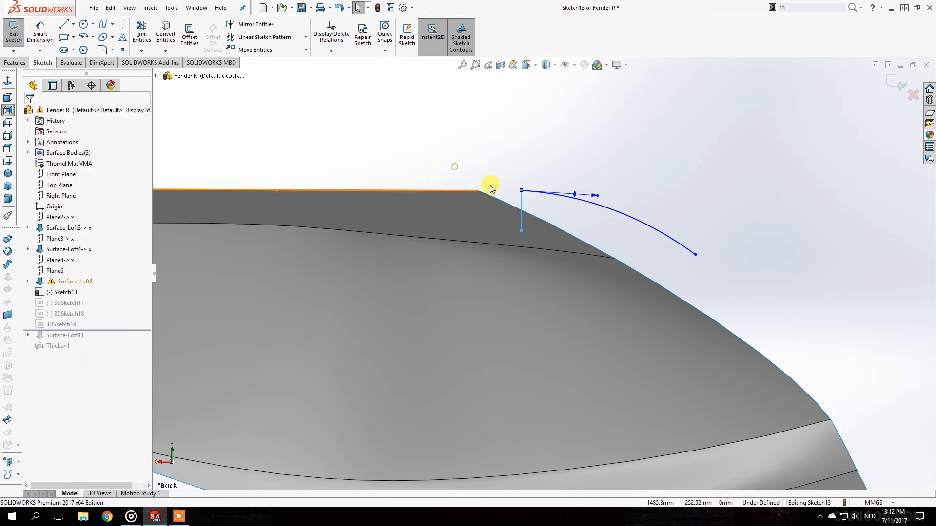
# - Move the curve's endpoint straight down to flatten the curve, and delete the vertical helper line before leaving the sketch
pyautogui.moveTo(522, 191); pyautogui.dragTo(522, 241)
pyautogui.click(465, 141)
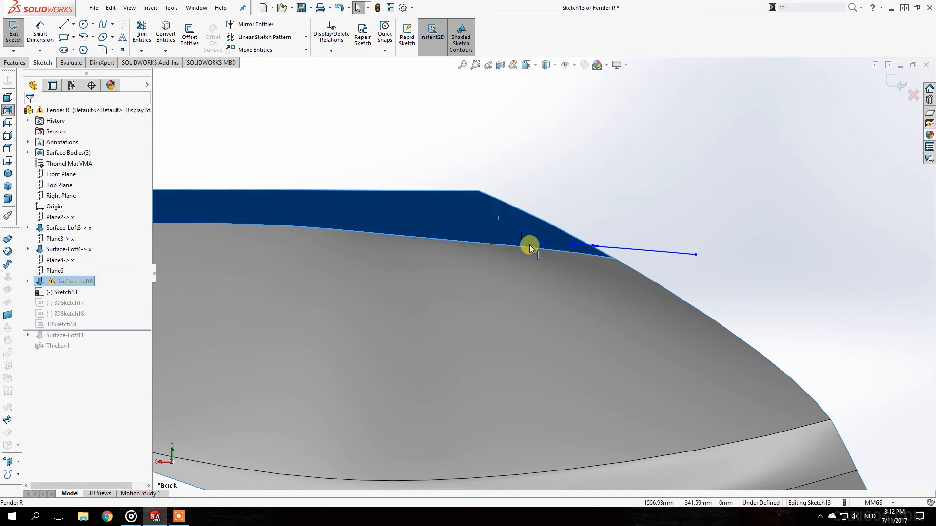
pyautogui.moveTo(539, 276); pyautogui.dragTo(539, 273)
pyautogui.press('Delete')
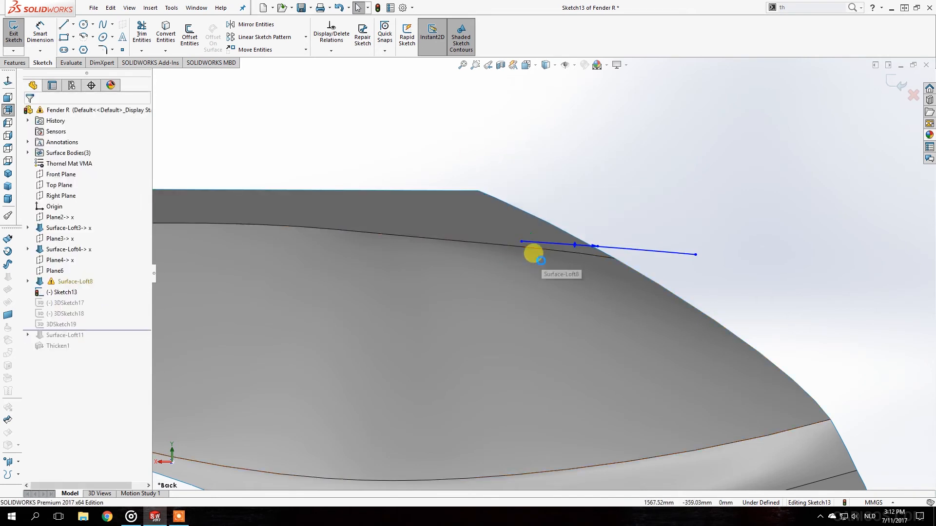
pyautogui.click(14, 33)
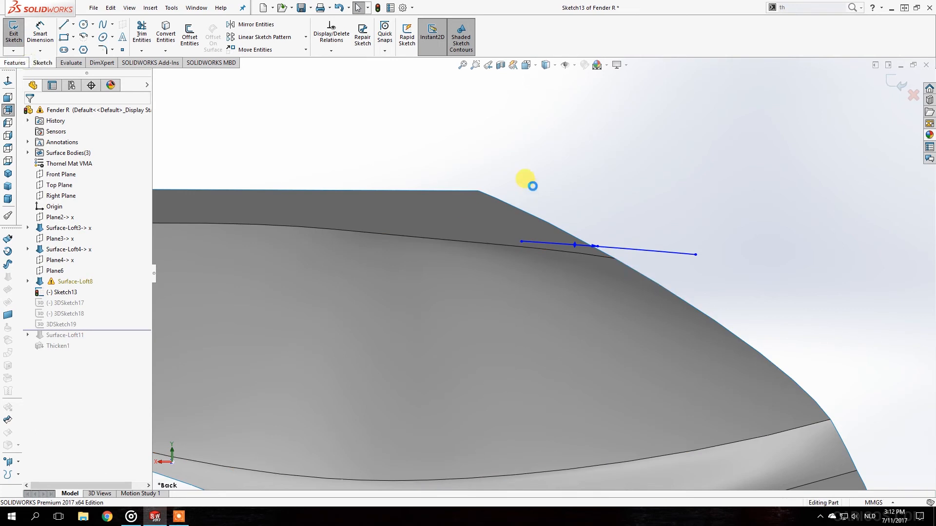
# - Show Sketch7, the wheel arch circle used by Surface-Loft8
pyautogui.moveTo(563, 250)
pyautogui.mouseDown(button='middle')
pyautogui.moveTo(511, 366)
pyautogui.moveTo(414, 295)
pyautogui.moveTo(510, 295)
pyautogui.moveTo(541, 393)
pyautogui.moveTo(533, 393)
pyautogui.mouseUp(button='middle')
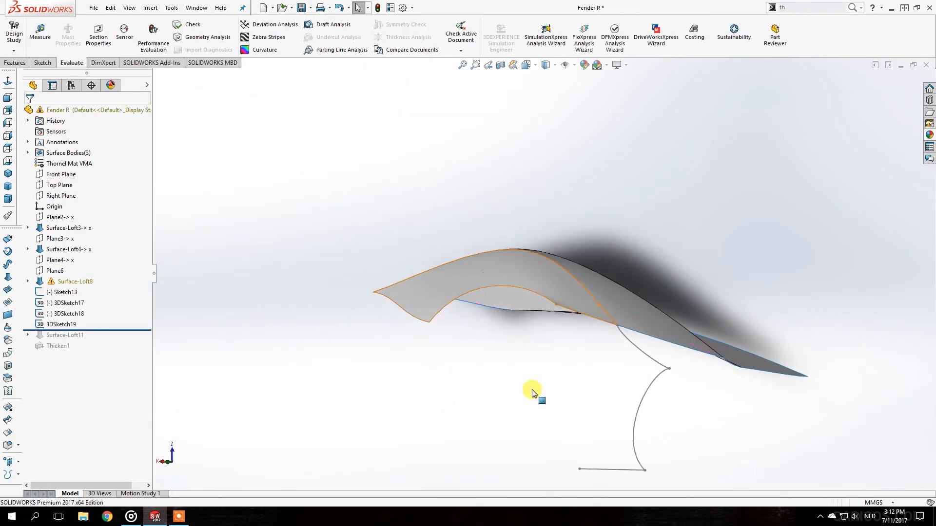
pyautogui.click(502, 289)
pyautogui.click(469, 282)
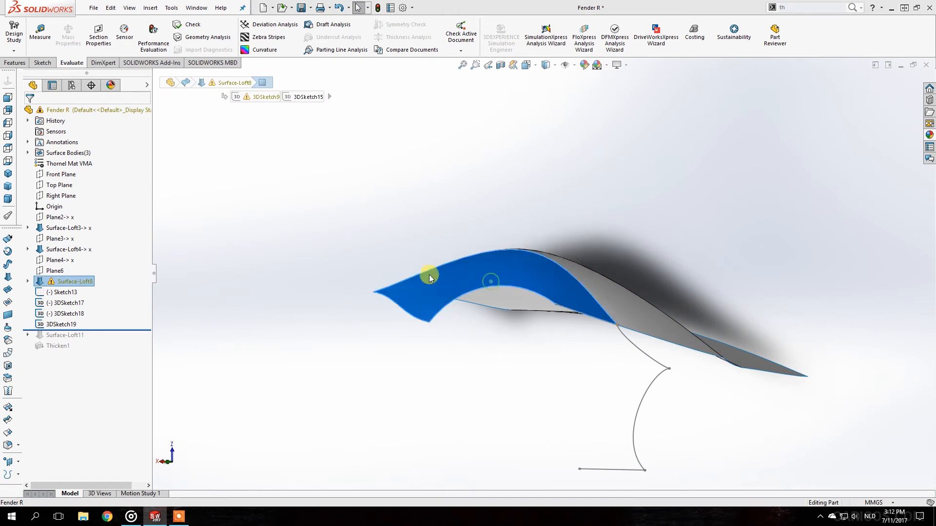
pyautogui.click(28, 281)
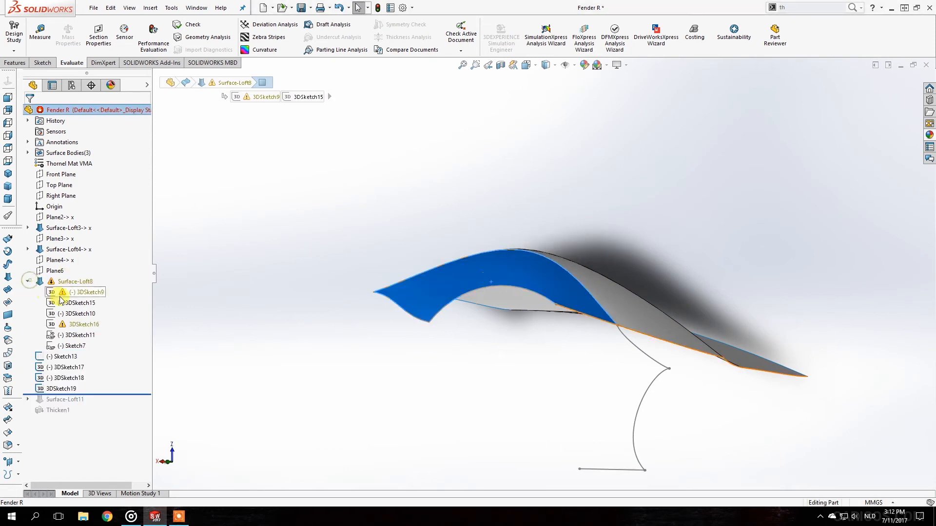
pyautogui.click(81, 347)
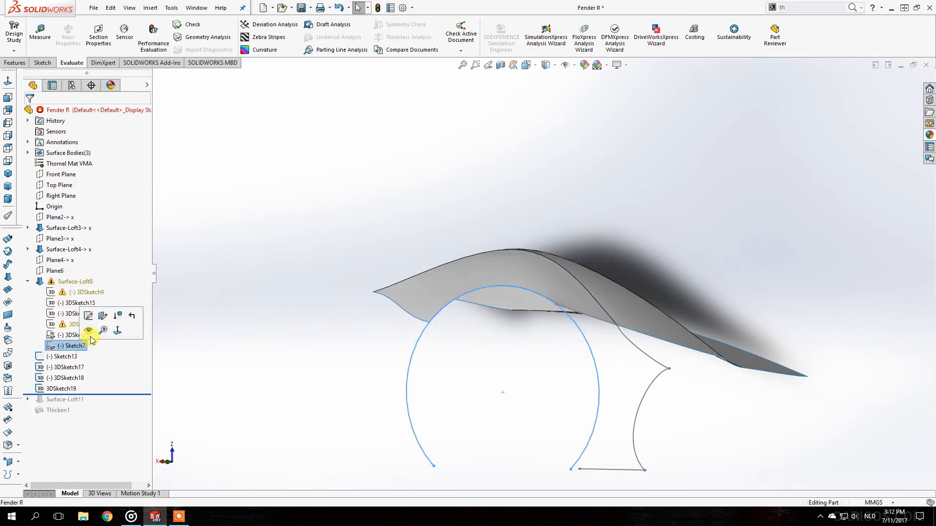
pyautogui.click(88, 331)
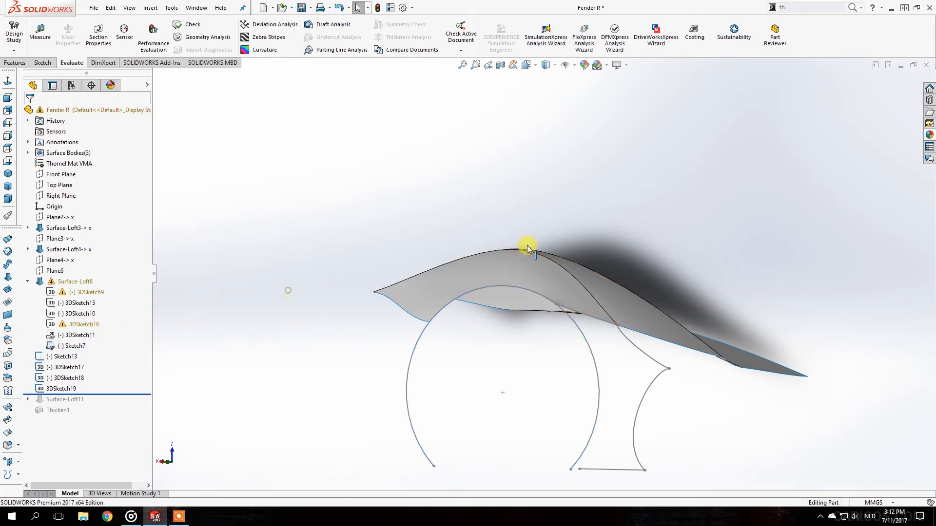
# - Start a new 3D sketch and convert the Sketch7 wheel arch circle into it
pyautogui.moveTo(397, 272); pyautogui.dragTo(502, 242, button='middle')
pyautogui.click(14, 62)
pyautogui.click(42, 63)
pyautogui.click(13, 50)
pyautogui.click(22, 74)
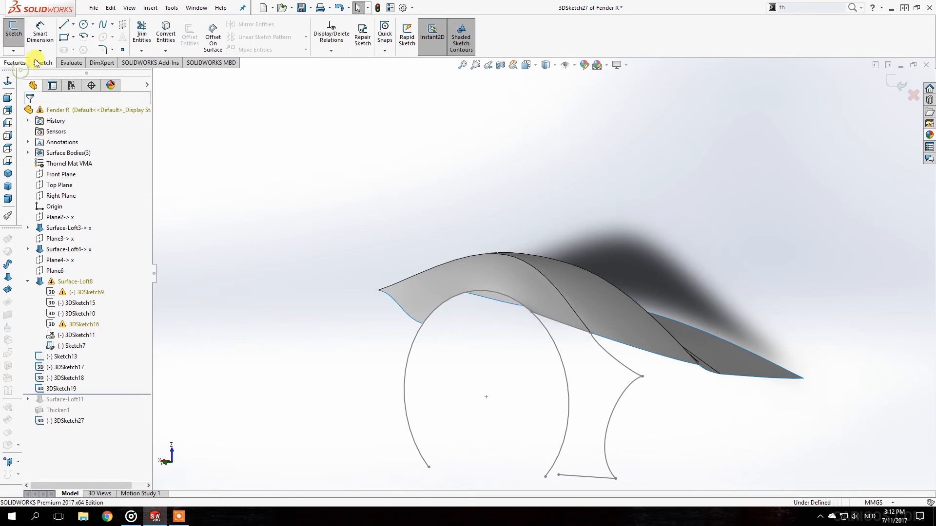
pyautogui.click(166, 30)
pyautogui.click(553, 338)
pyautogui.click(29, 113)
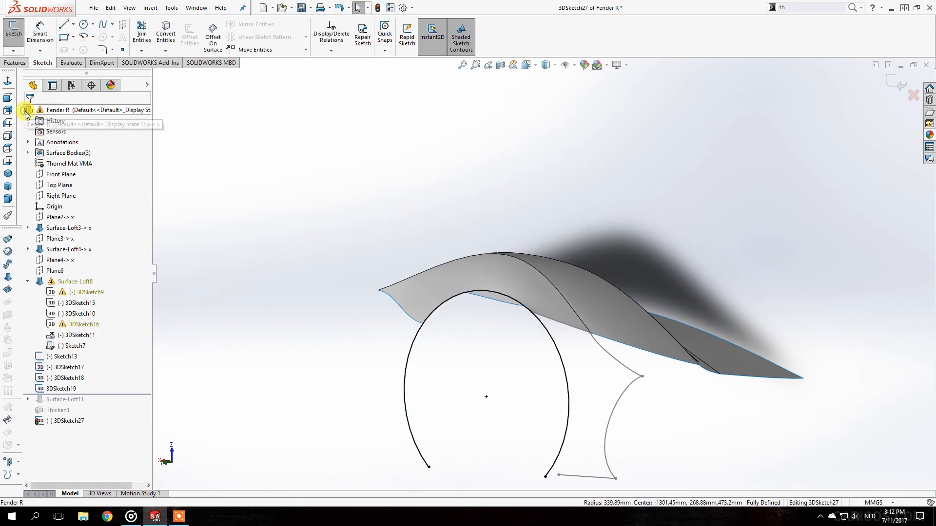
# - Trim the converted arc to the short segment running down from the fender's lower edge, using a helper line to mark its ends
pyautogui.click(56, 27)
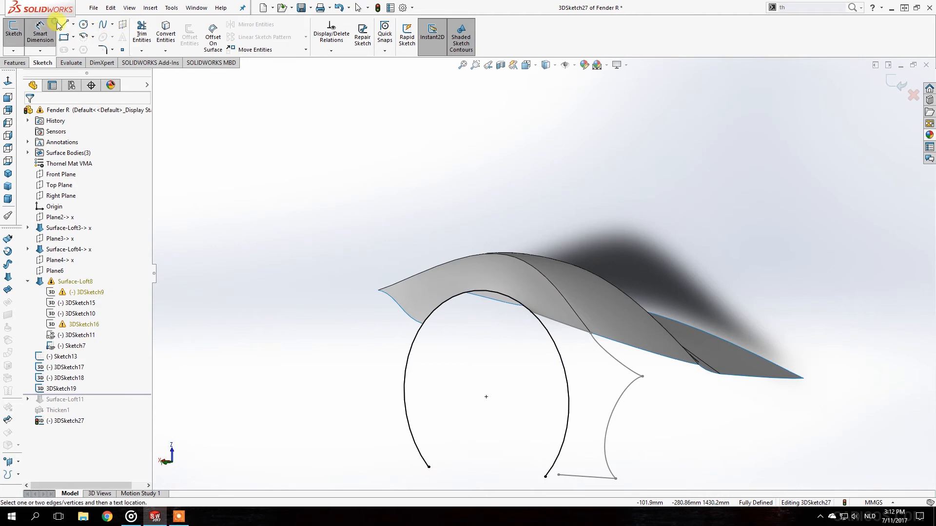
pyautogui.click(530, 311)
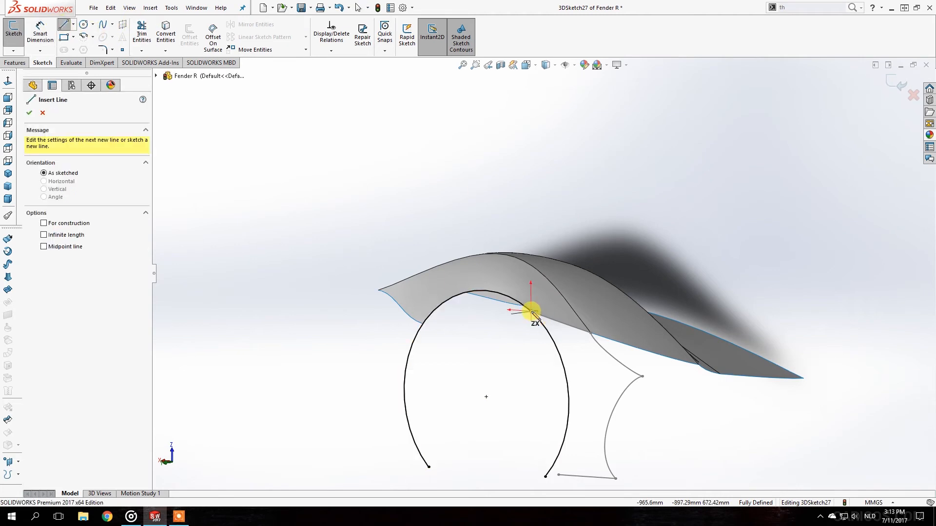
pyautogui.click(567, 376)
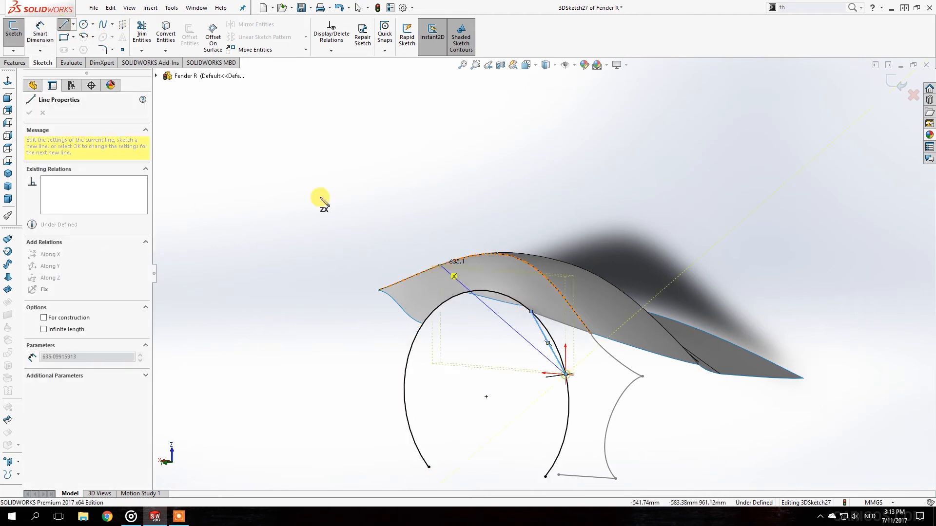
pyautogui.click(141, 34)
pyautogui.click(499, 291)
pyautogui.click(565, 425)
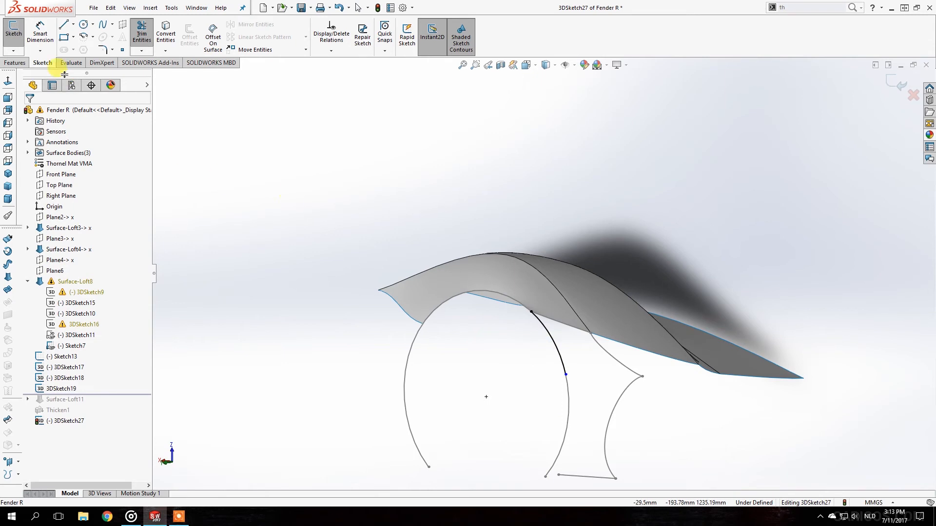
# - Draw a spline from the trimmed arc's lower end, following the wheel arch circle, to the wheel-arch end of the panel's bottom edge curve
pyautogui.click(100, 25)
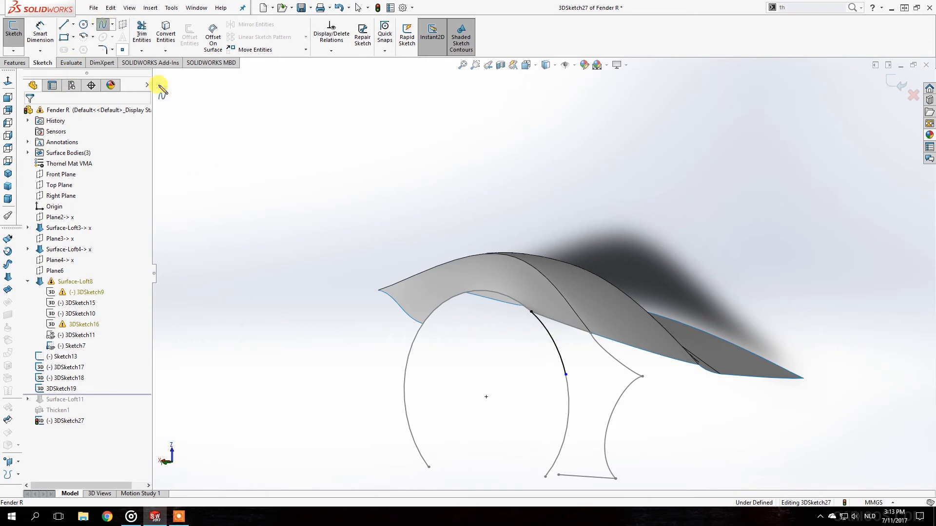
pyautogui.click(565, 375)
pyautogui.scroll(-4, 566, 376)
pyautogui.click(552, 338)
pyautogui.scroll(3, 560, 378)
pyautogui.moveTo(568, 372); pyautogui.dragTo(499, 351, button='middle')
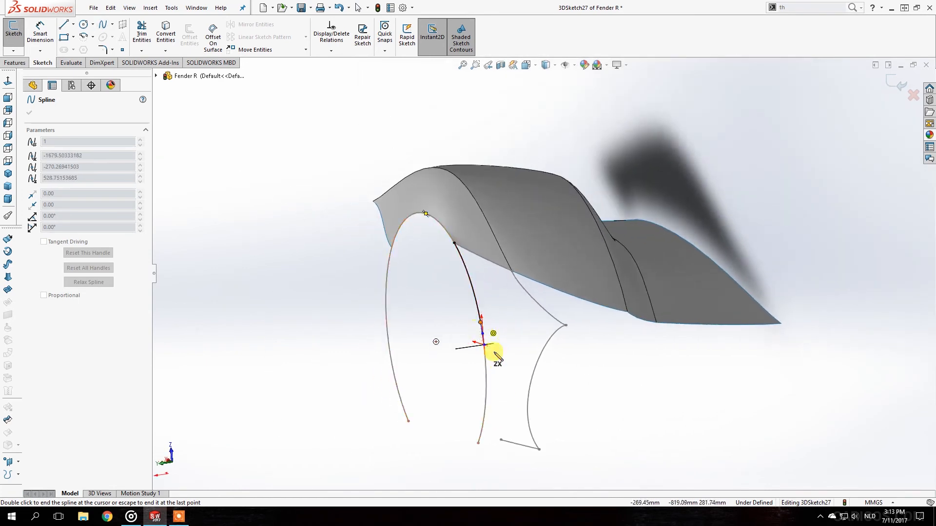
pyautogui.click(500, 441)
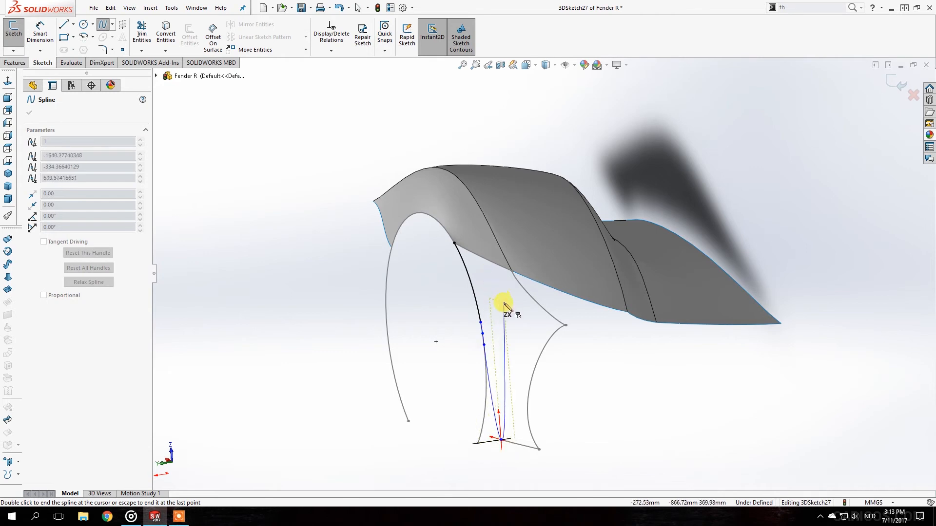
pyautogui.press('Escape')
pyautogui.moveTo(470, 371)
pyautogui.mouseDown(button='middle')
pyautogui.moveTo(414, 341)
pyautogui.moveTo(439, 318)
pyautogui.moveTo(458, 364)
pyautogui.moveTo(448, 355)
pyautogui.mouseUp(button='middle')
pyautogui.doubleClick(442, 238)
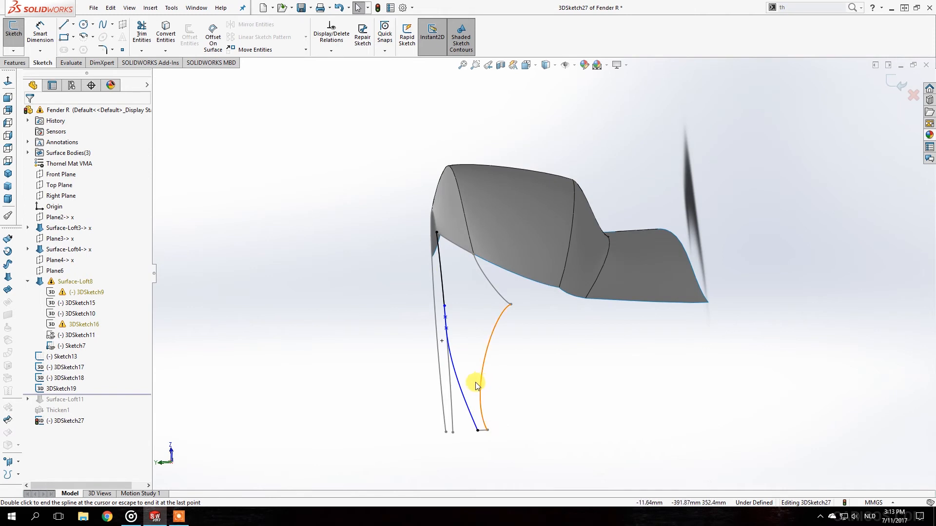
# - Leave the 3D sketch and hide the Sketch7 wheel arch circle
pyautogui.moveTo(479, 384); pyautogui.dragTo(488, 338, button='middle')
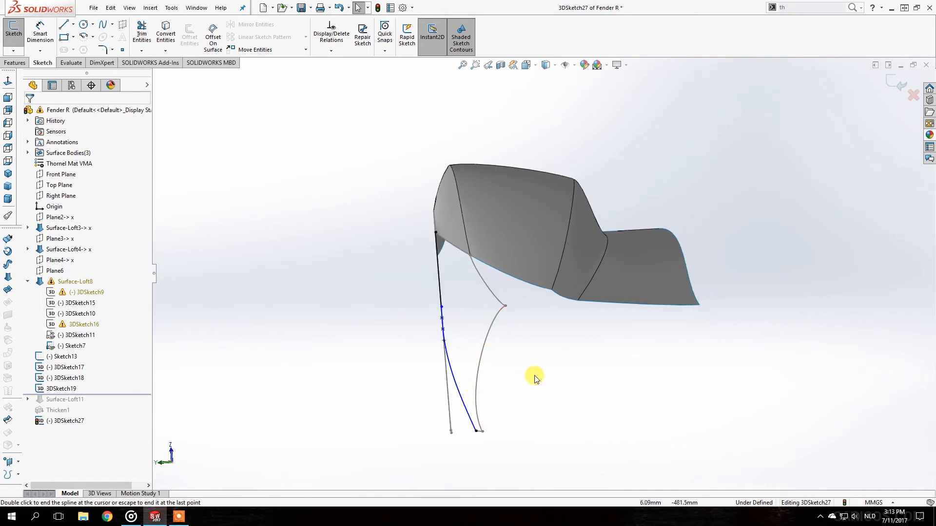
pyautogui.moveTo(505, 344)
pyautogui.mouseDown(button='middle')
pyautogui.moveTo(497, 330)
pyautogui.moveTo(513, 314)
pyautogui.mouseUp(button='middle')
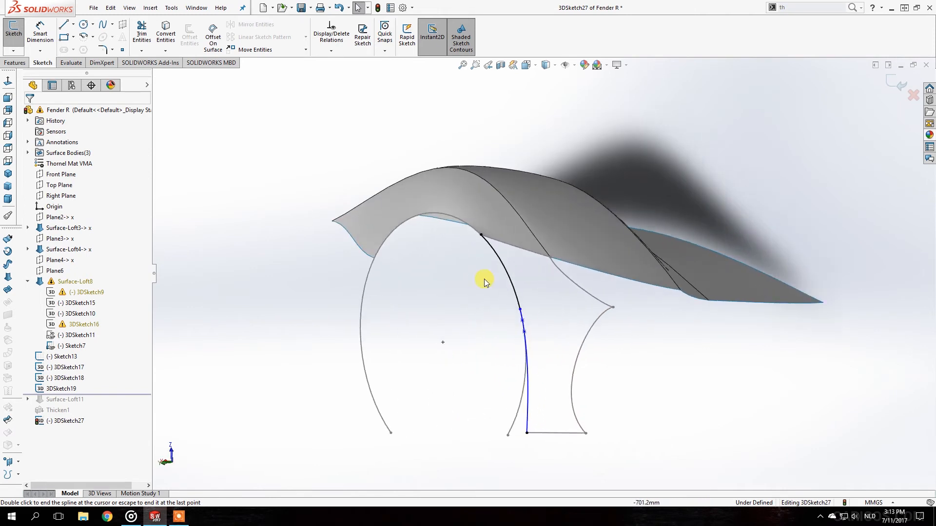
pyautogui.rightClick(518, 414)
pyautogui.click(239, 152)
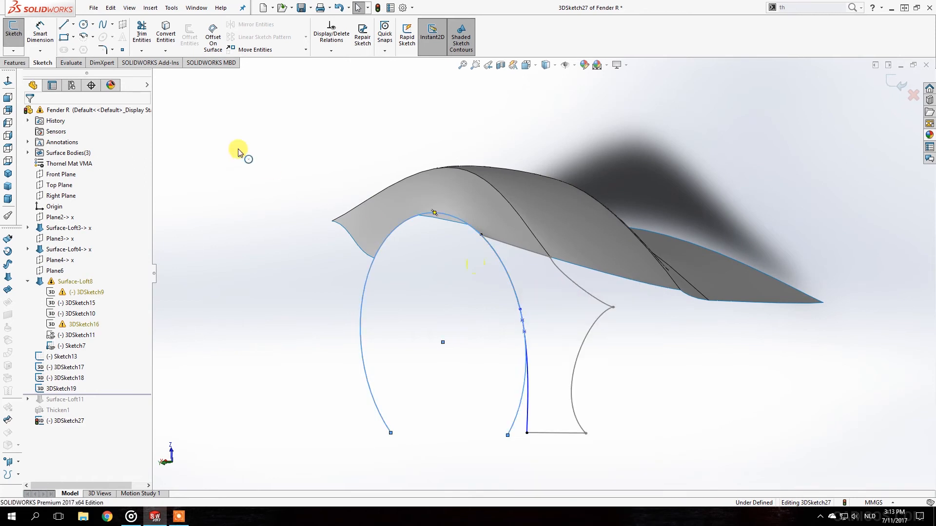
pyautogui.click(13, 51)
pyautogui.click(16, 65)
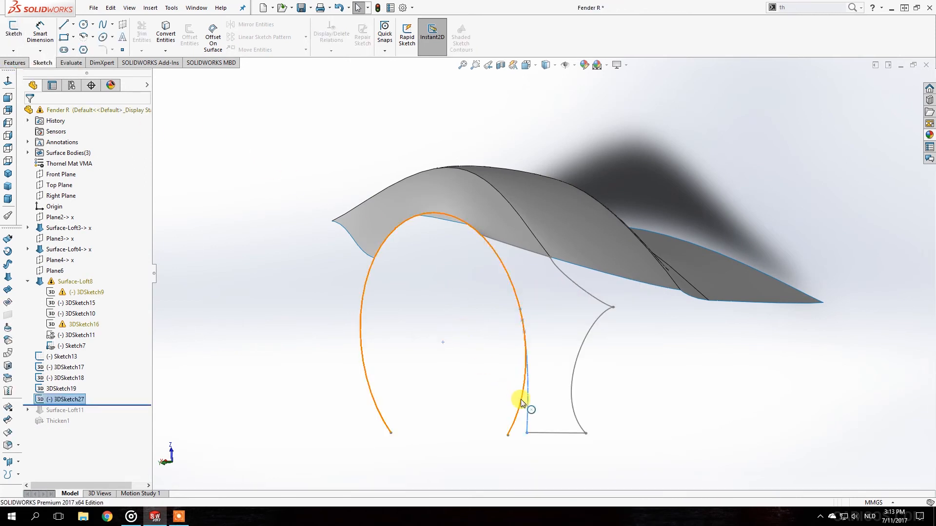
pyautogui.rightClick(522, 358)
pyautogui.click(551, 346)
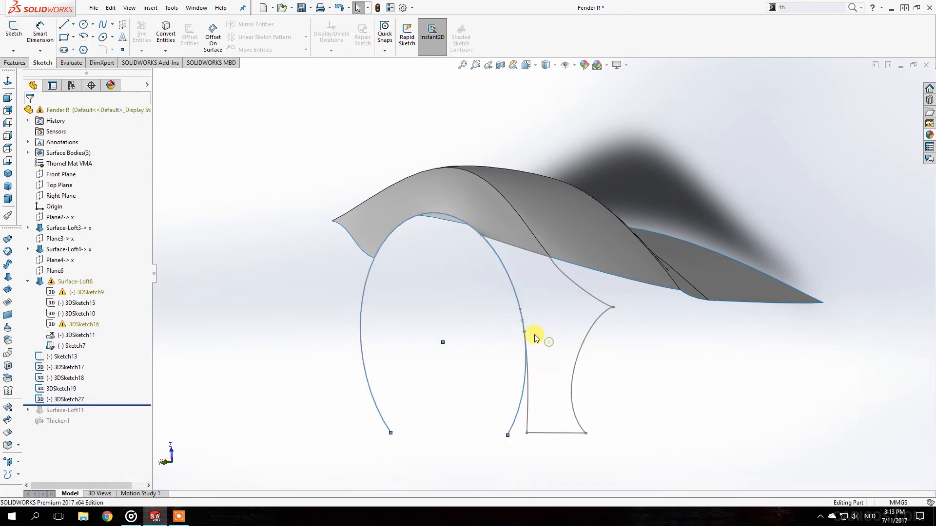
# - Reopen 3DSketch27 and pull the spline's bottom-end tangent handle in the left view so the curve arrives nearly parallel to the Z direction
pyautogui.click(525, 358)
pyautogui.moveTo(451, 286); pyautogui.dragTo(568, 215, button='middle')
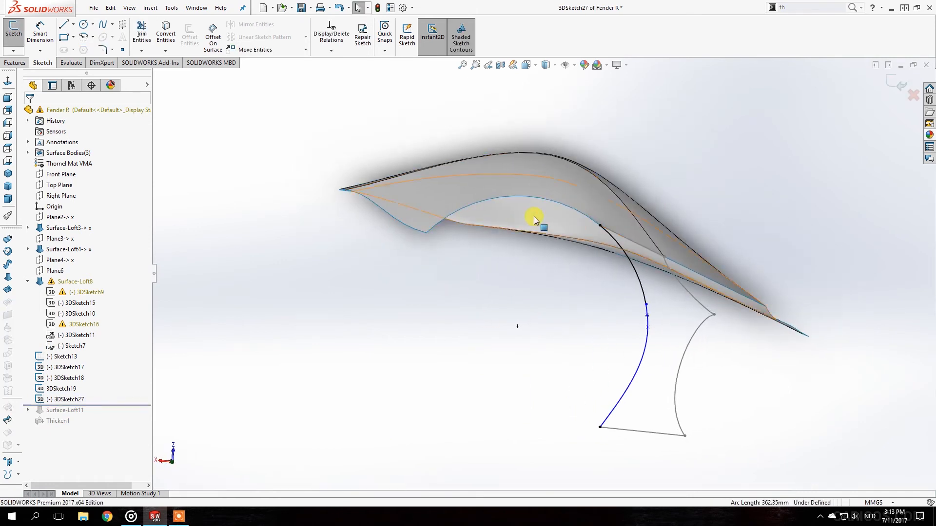
pyautogui.click(7, 98)
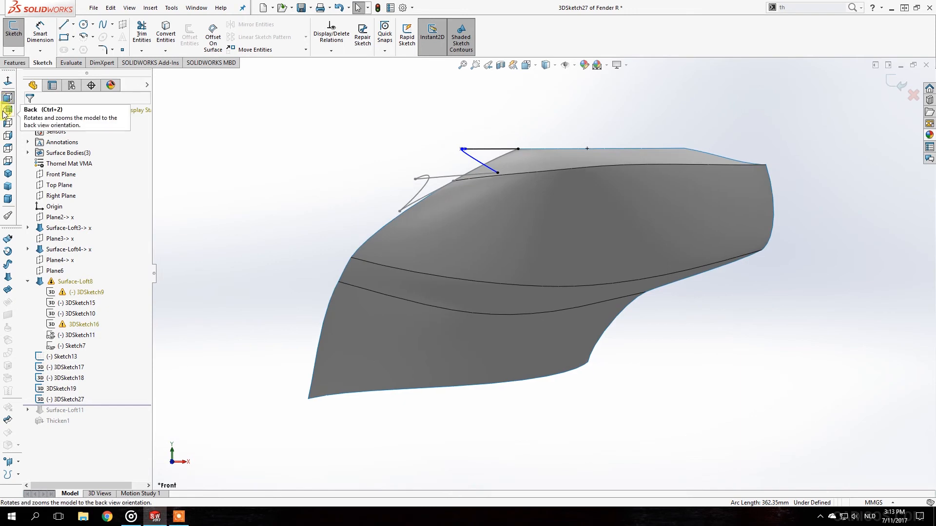
pyautogui.click(7, 123)
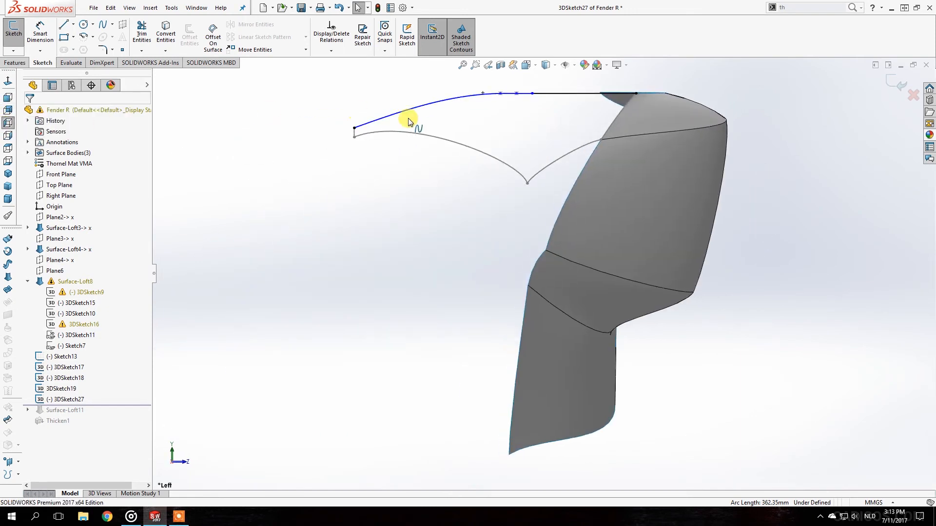
pyautogui.click(447, 99)
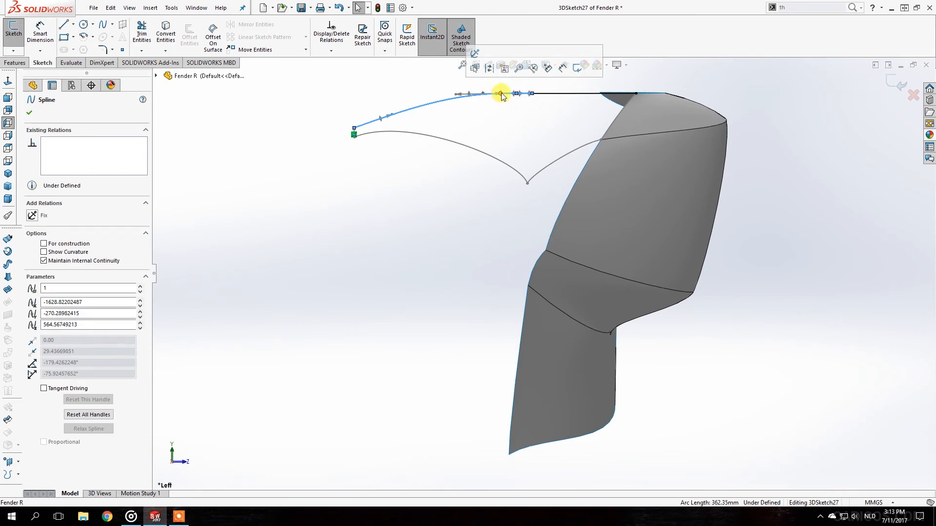
pyautogui.click(500, 94)
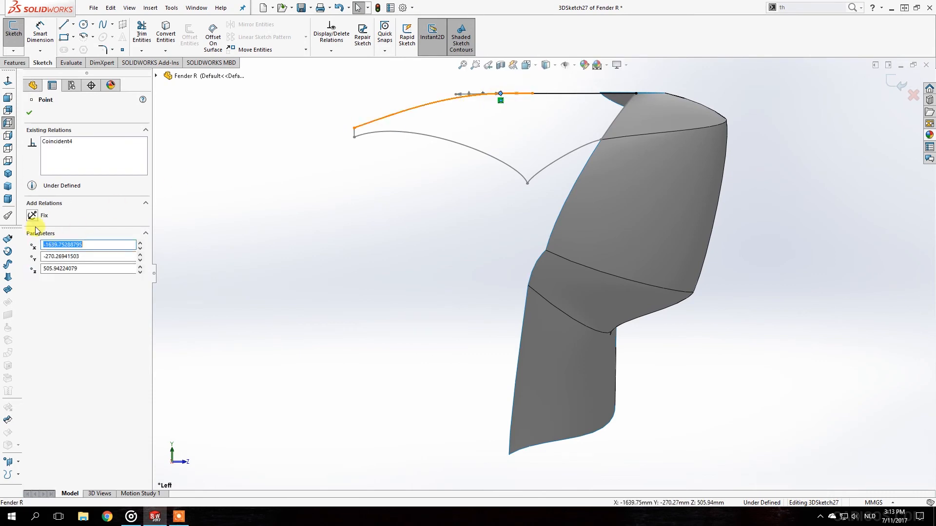
pyautogui.click(384, 209)
pyautogui.click(409, 110)
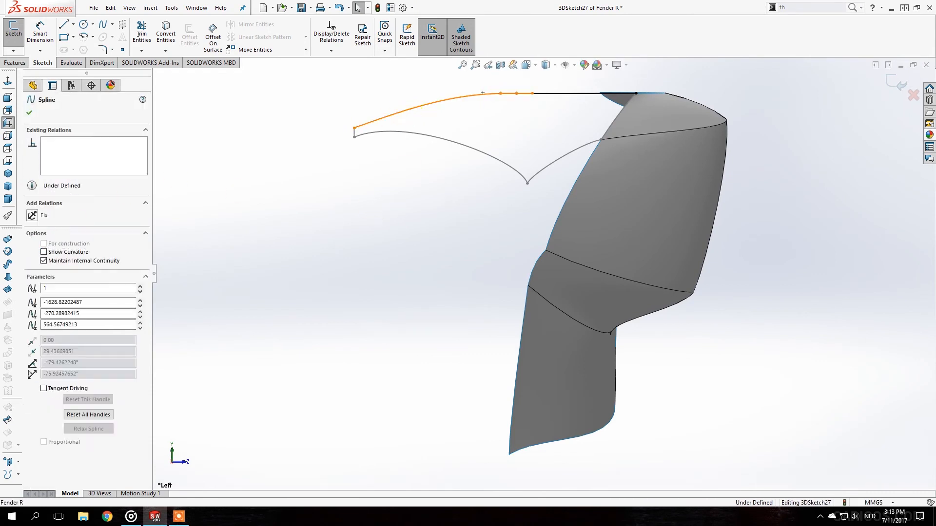
pyautogui.moveTo(395, 116); pyautogui.dragTo(444, 129)
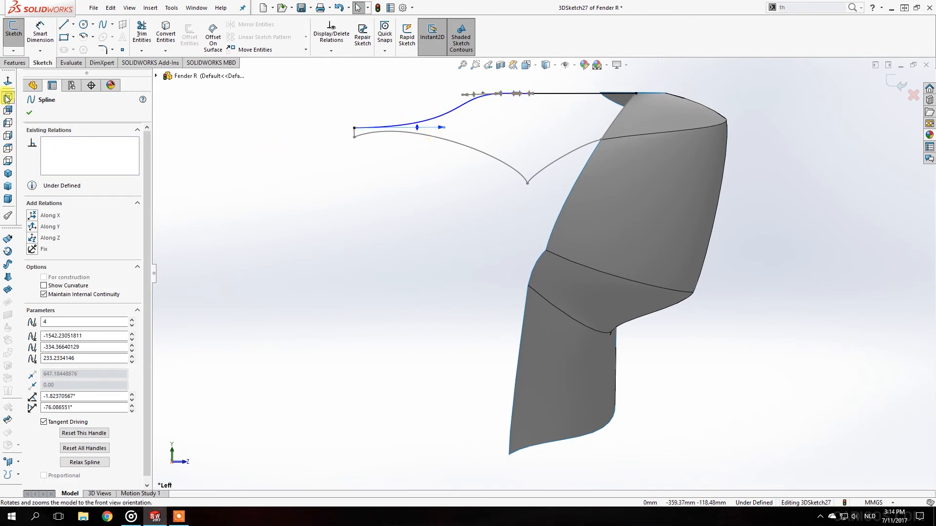
# - Adjust the spline's bottom-end tangent handle in the bottom view to give a smooth bow, and leave the sketch
pyautogui.click(7, 98)
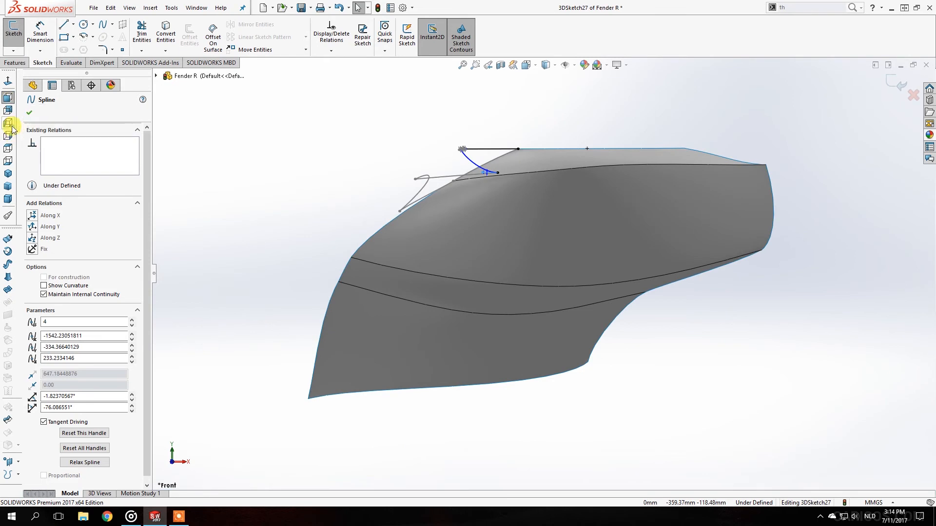
pyautogui.click(10, 136)
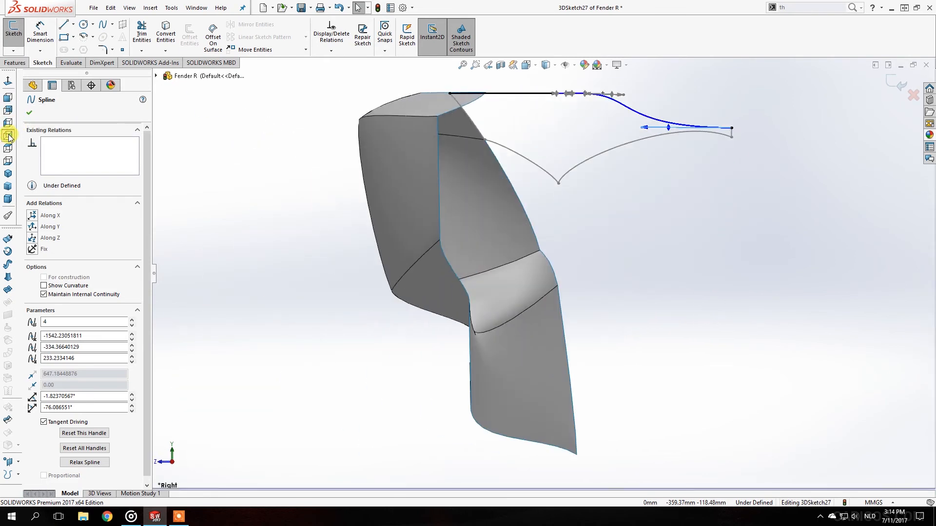
pyautogui.click(9, 161)
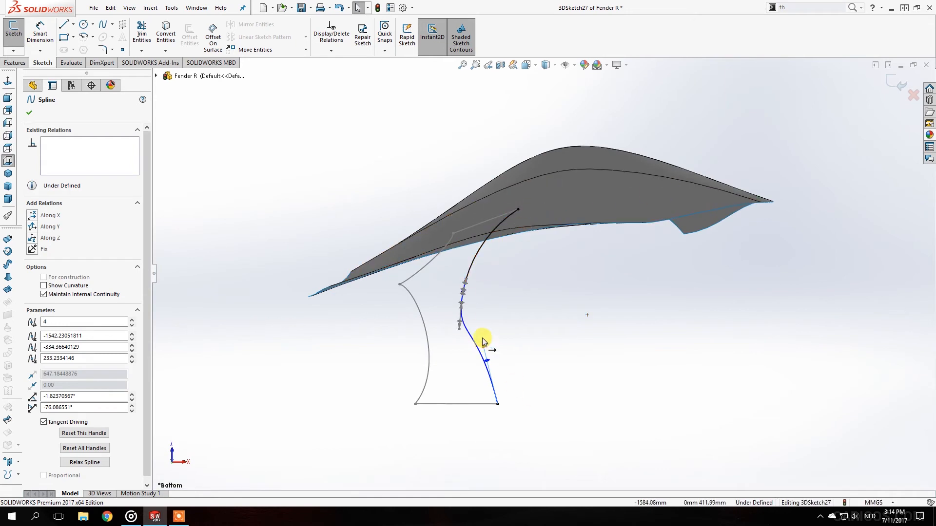
pyautogui.moveTo(482, 339); pyautogui.dragTo(473, 369)
pyautogui.click(518, 346)
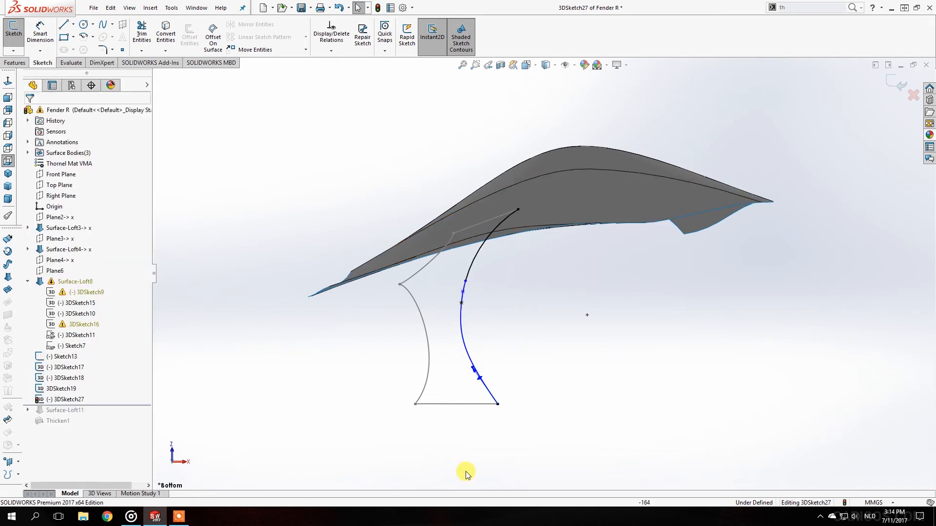
pyautogui.click(14, 29)
# - Create a new 3D sketch with a two-point spline from the side panel's outer corner to the lower end of the arch arc segment
pyautogui.moveTo(351, 236)
pyautogui.mouseDown(button='middle')
pyautogui.moveTo(519, 219)
pyautogui.moveTo(543, 205)
pyautogui.moveTo(533, 229)
pyautogui.moveTo(631, 265)
pyautogui.moveTo(602, 267)
pyautogui.mouseUp(button='middle')
pyautogui.scroll(-3, 519, 322)
pyautogui.moveTo(517, 311)
pyautogui.mouseDown(button='middle')
pyautogui.moveTo(574, 317)
pyautogui.moveTo(535, 329)
pyautogui.moveTo(463, 250)
pyautogui.mouseUp(button='middle')
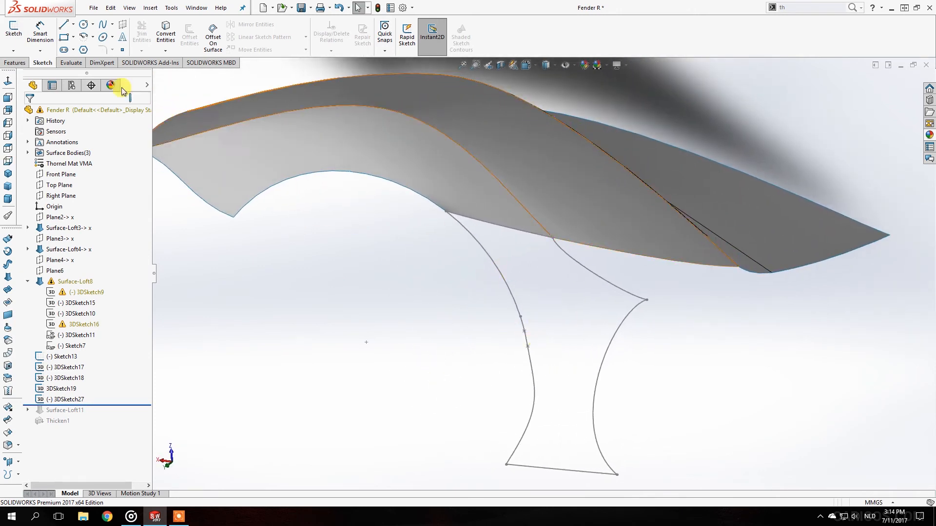
pyautogui.click(14, 50)
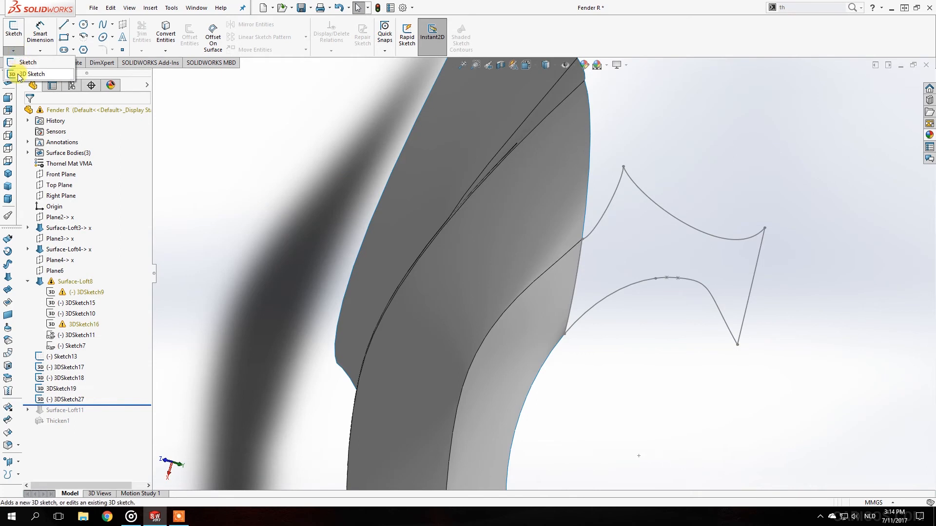
pyautogui.click(18, 74)
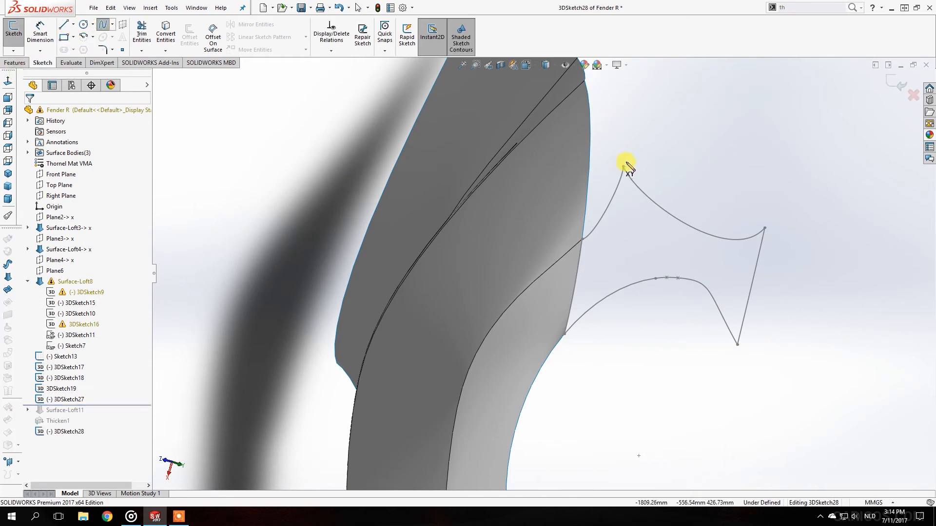
pyautogui.click(623, 167)
pyautogui.click(655, 278)
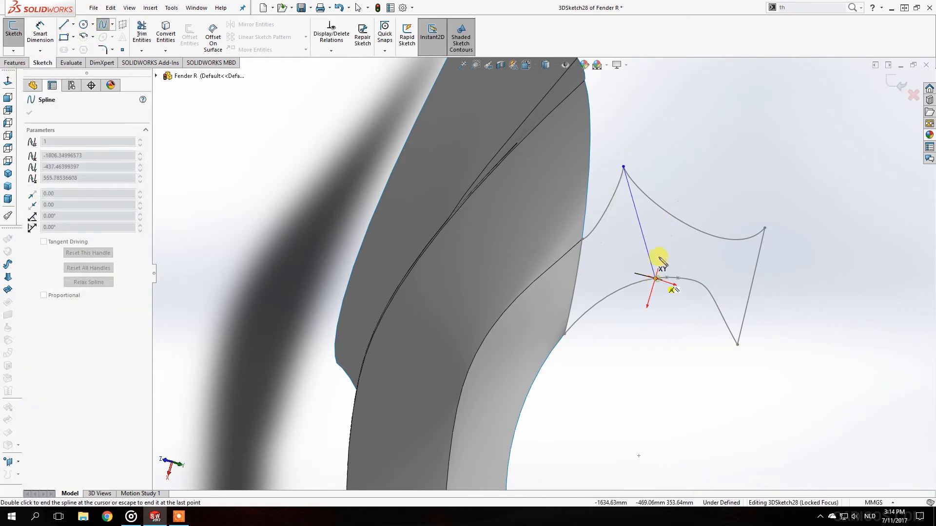
pyautogui.press('Escape')
# - Try to bend the new cross spline between the side panel's outer corner and the arch arc by its tangent handles in the front view
pyautogui.moveTo(654, 239); pyautogui.dragTo(675, 238, button='middle')
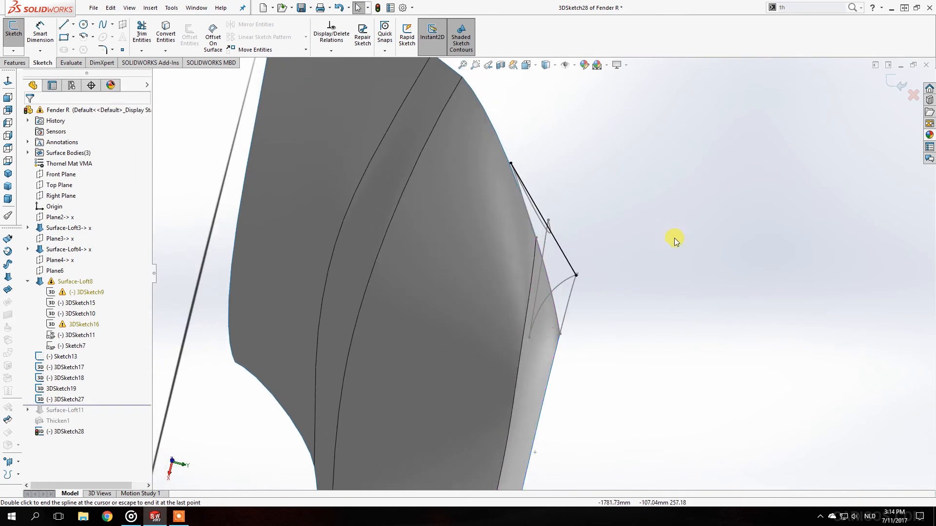
pyautogui.moveTo(317, 131)
pyautogui.mouseDown(button='middle')
pyautogui.moveTo(268, 140)
pyautogui.moveTo(290, 147)
pyautogui.mouseUp(button='middle')
pyautogui.click(11, 152)
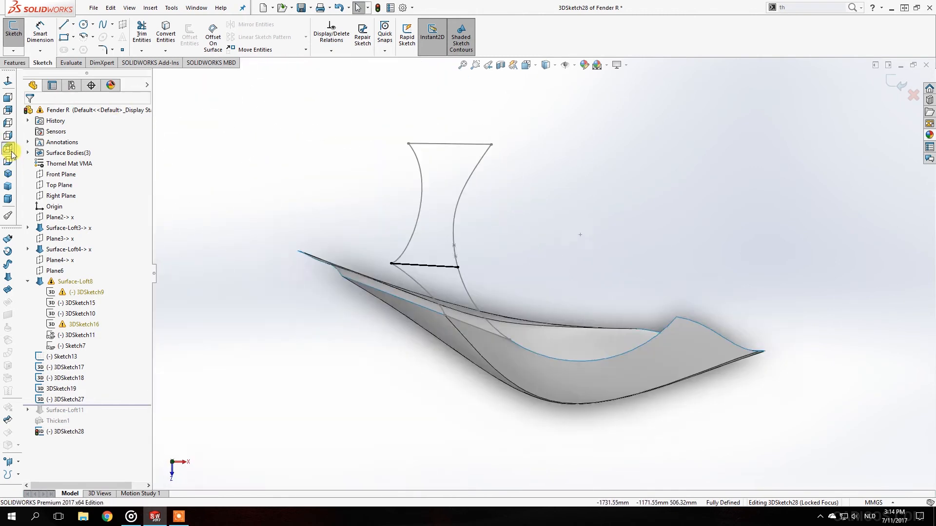
pyautogui.click(10, 122)
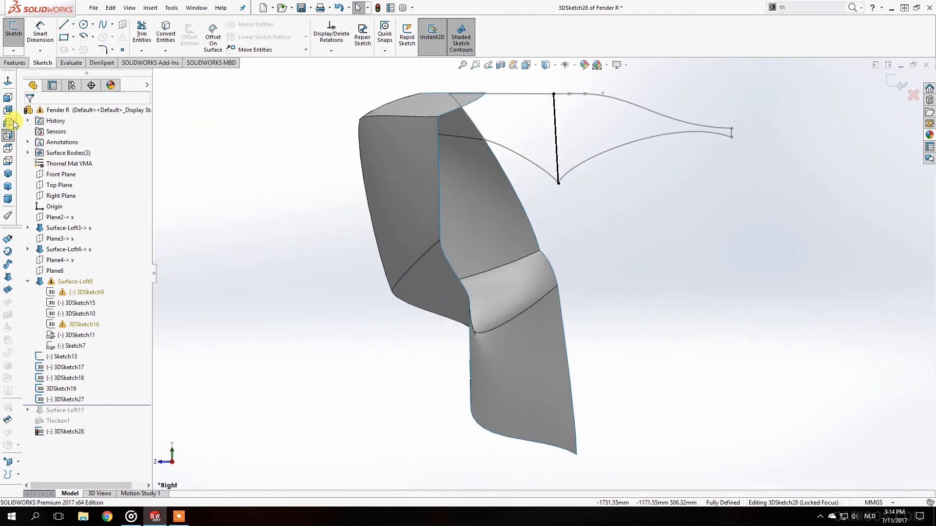
pyautogui.click(8, 110)
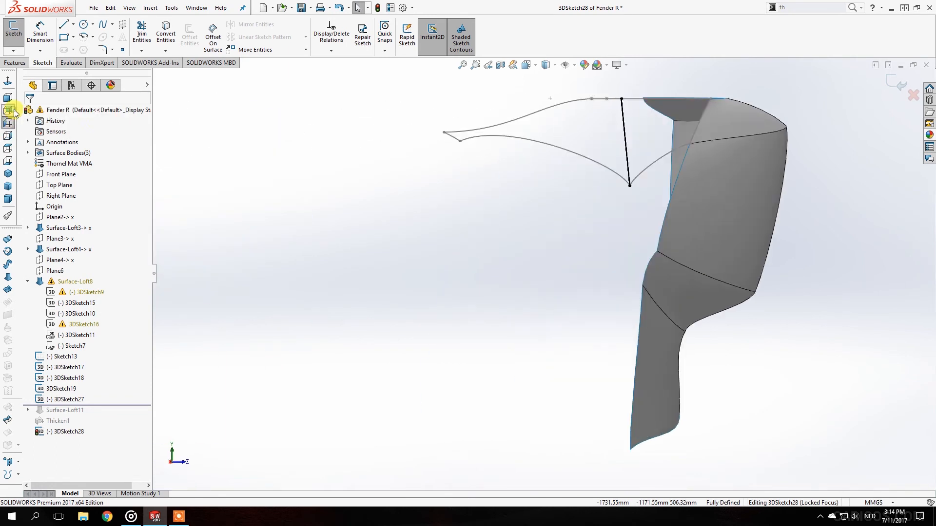
pyautogui.click(8, 97)
pyautogui.scroll(-5, 475, 175)
pyautogui.click(457, 181)
pyautogui.scroll(-1, 456, 185)
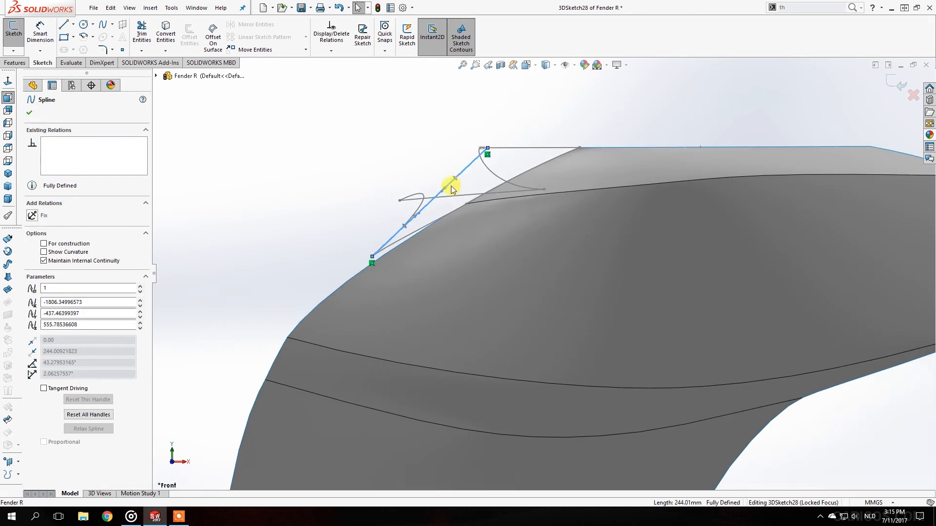
pyautogui.moveTo(441, 192); pyautogui.dragTo(447, 167)
pyautogui.moveTo(406, 209); pyautogui.dragTo(411, 214)
pyautogui.click(380, 175)
# - Leave the 3D sketch that holds the new cross spline
pyautogui.moveTo(380, 176); pyautogui.dragTo(655, 324, button='middle')
pyautogui.scroll(5, 553, 158)
pyautogui.scroll(-8, 644, 274)
pyautogui.click(595, 251)
pyautogui.click(568, 218)
pyautogui.click(14, 30)
pyautogui.click(569, 215)
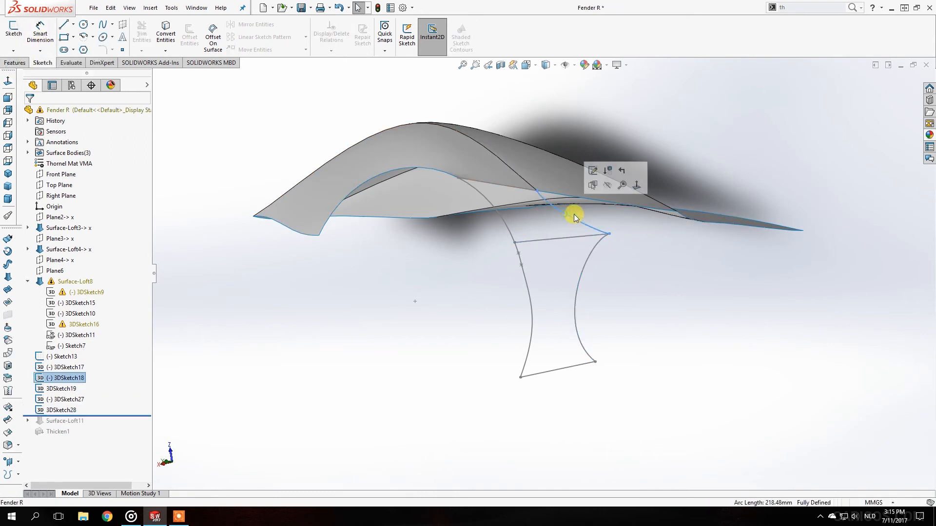
pyautogui.click(594, 175)
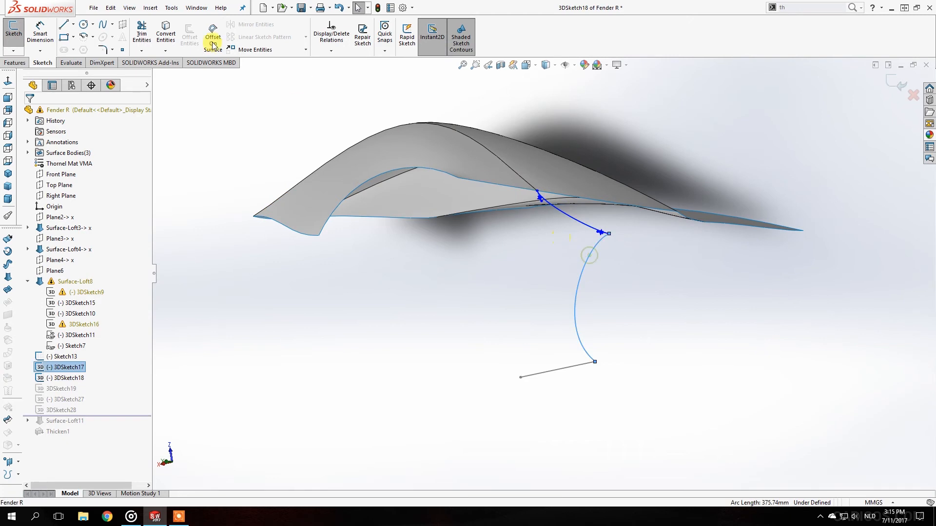
pyautogui.click(14, 49)
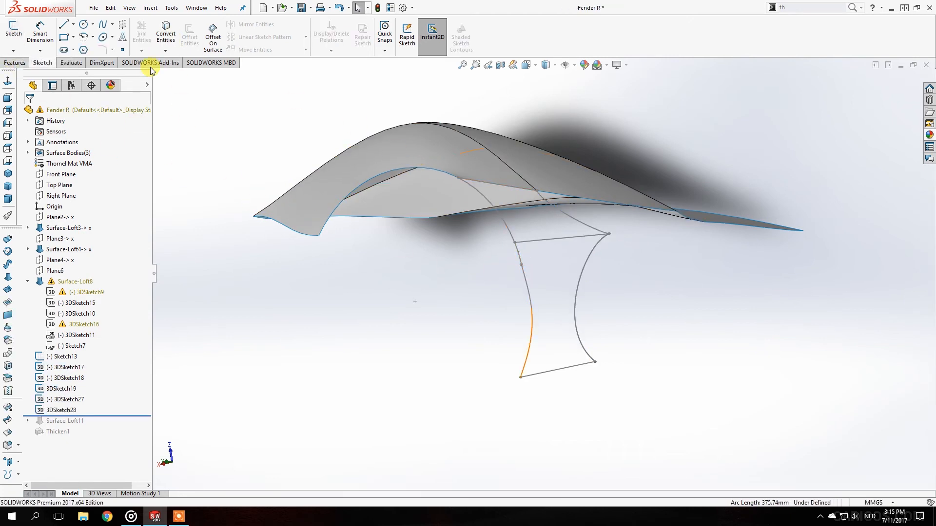
# - Start a Surface-Loft using 3DSketch19, 3DSketch28 and Sketch13 as profiles
pyautogui.click(14, 64)
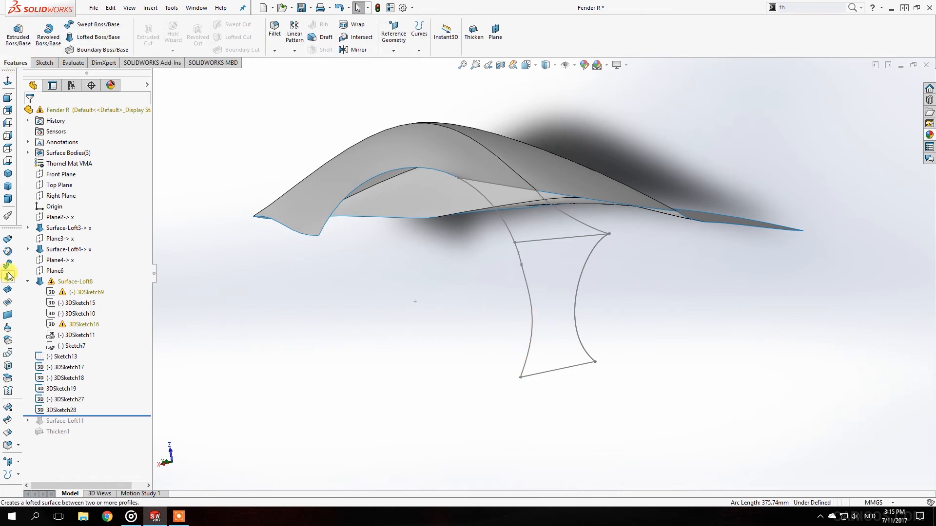
pyautogui.click(506, 188)
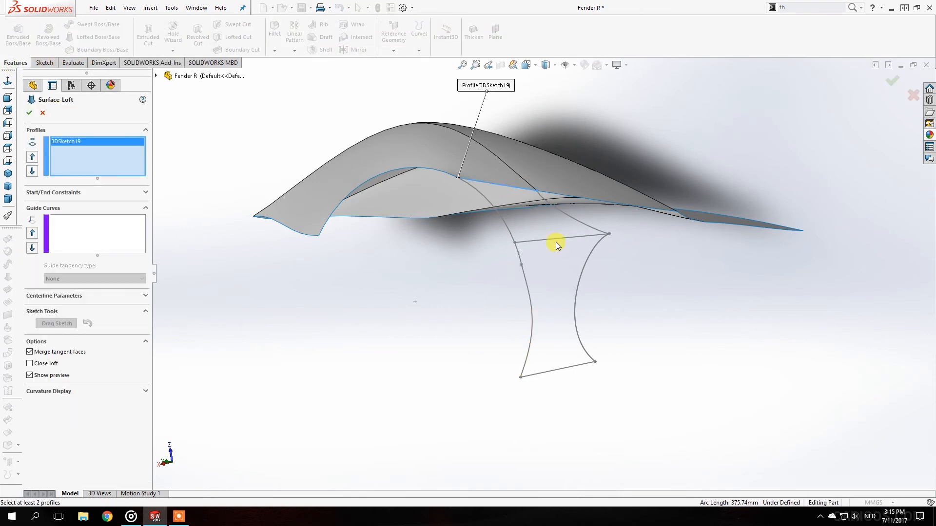
pyautogui.click(526, 381)
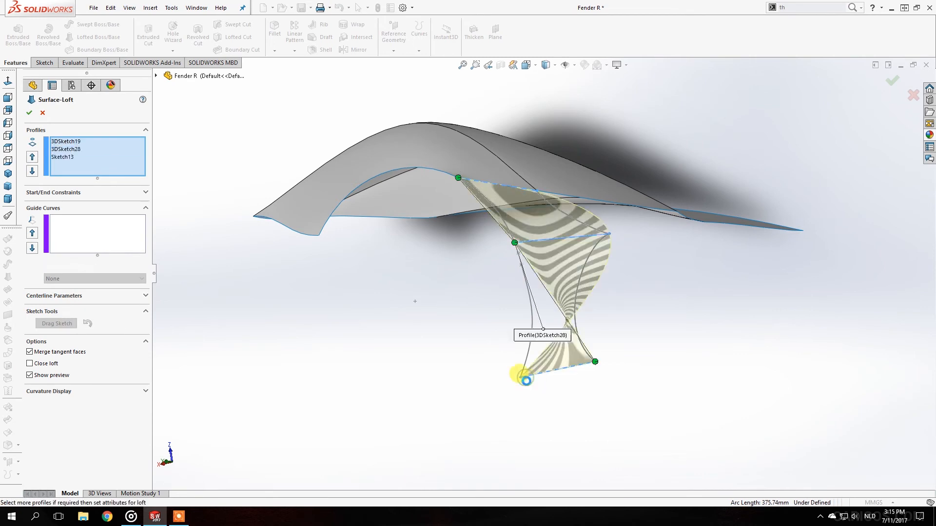
# - Add 3DSketch27 and 3DSketch18 as the loft's guide curves and create the side panel surface
pyautogui.click(122, 237)
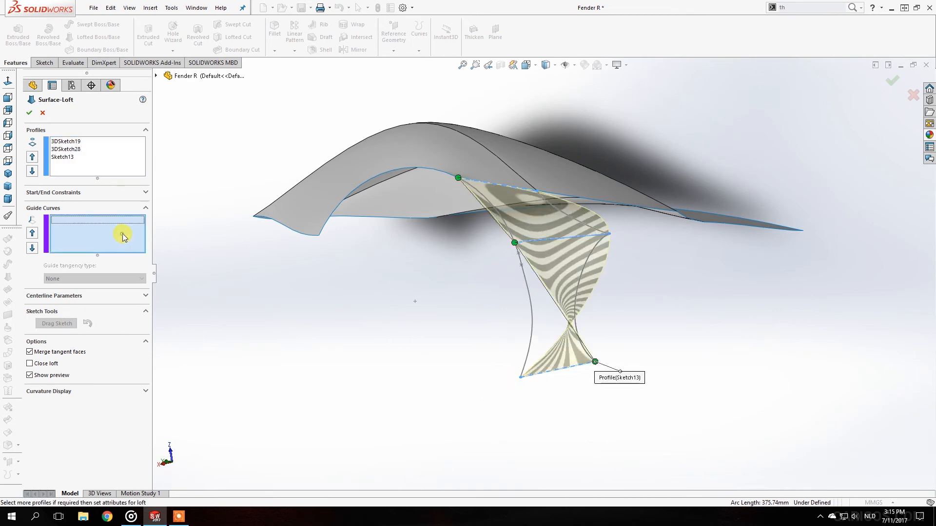
pyautogui.click(521, 270)
pyautogui.click(587, 271)
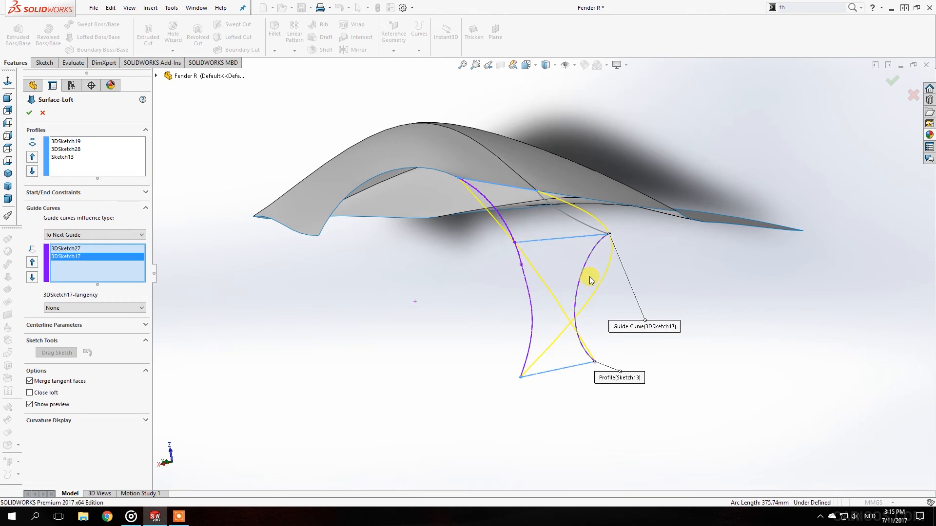
pyautogui.click(587, 264)
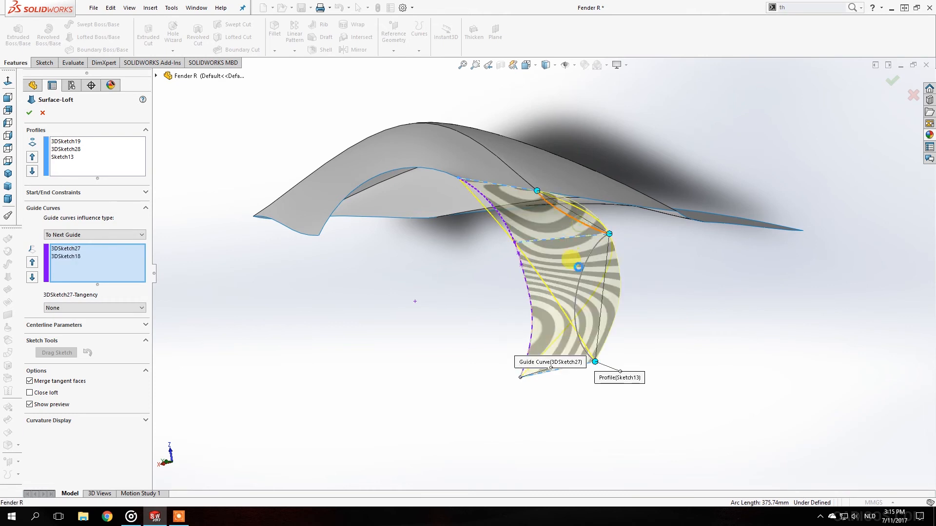
pyautogui.moveTo(554, 253); pyautogui.dragTo(391, 231, button='middle')
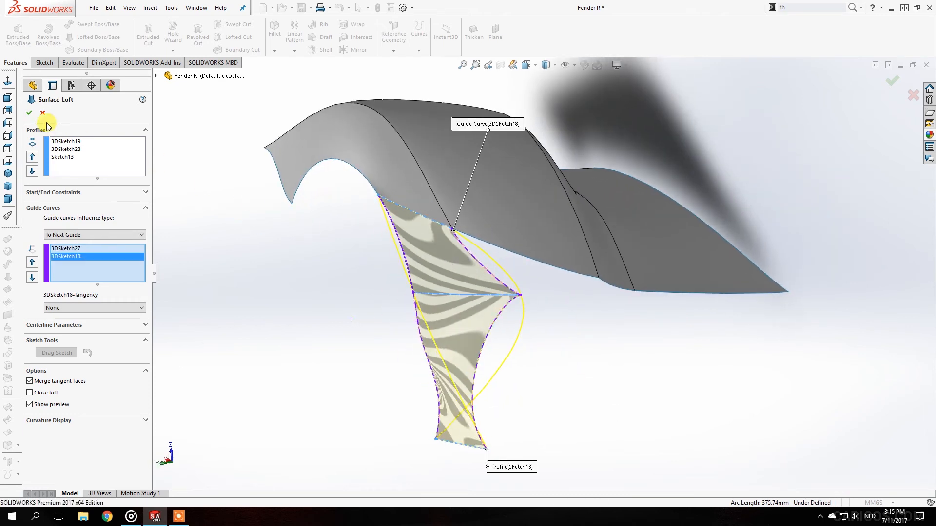
pyautogui.click(33, 115)
# - Examine how the new side panel loft meets the main fender surface along their shared edge
pyautogui.scroll(-3, 424, 194)
pyautogui.moveTo(424, 177); pyautogui.dragTo(388, 156, button='middle')
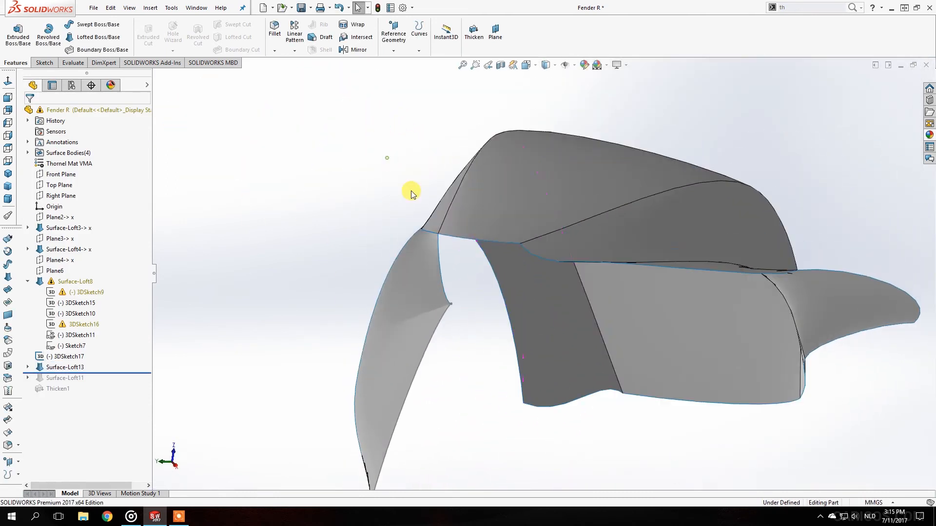
pyautogui.scroll(-3, 485, 267)
pyautogui.moveTo(478, 262); pyautogui.dragTo(474, 214, button='middle')
pyautogui.click(479, 241)
pyautogui.scroll(2, 461, 319)
pyautogui.moveTo(491, 256); pyautogui.dragTo(471, 197, button='middle')
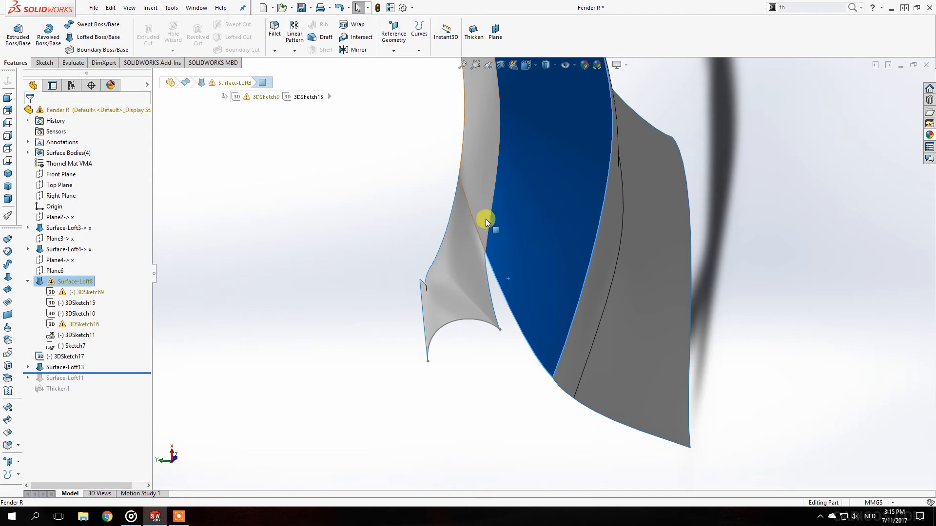
# - Reopen 3DSketch9, lengthen and flatten the spline's top-end tangent handle in the front view for a rounder edge, and leave the sketch
pyautogui.click(74, 293)
pyautogui.click(81, 272)
pyautogui.click(81, 291)
pyautogui.click(111, 250)
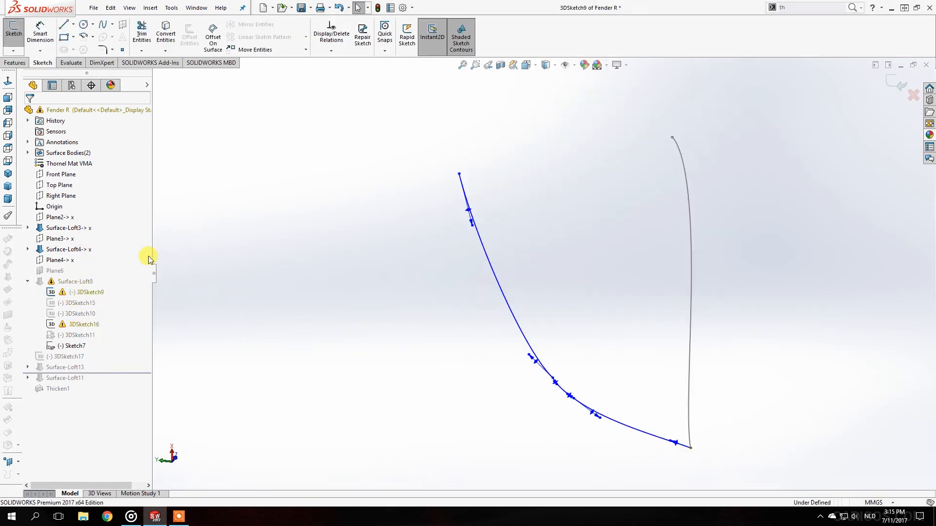
pyautogui.click(7, 112)
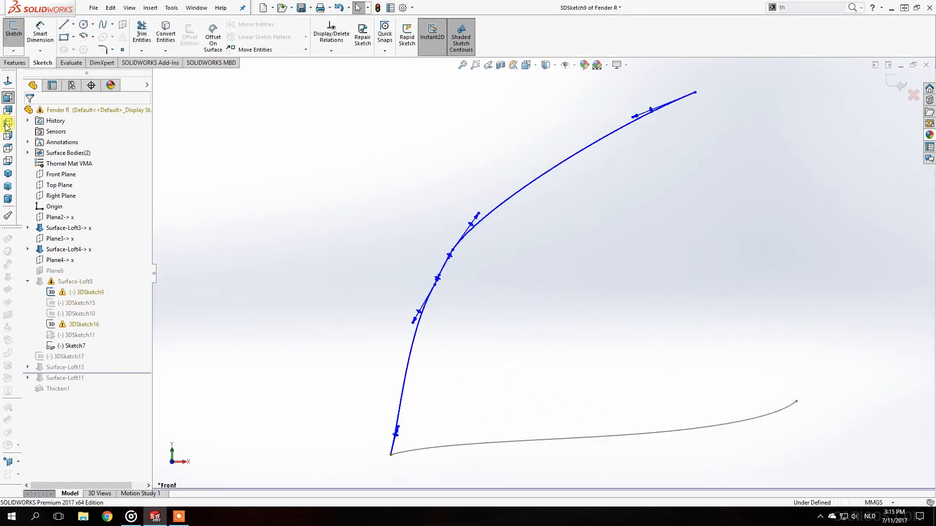
pyautogui.moveTo(631, 117); pyautogui.dragTo(598, 110)
pyautogui.click(483, 118)
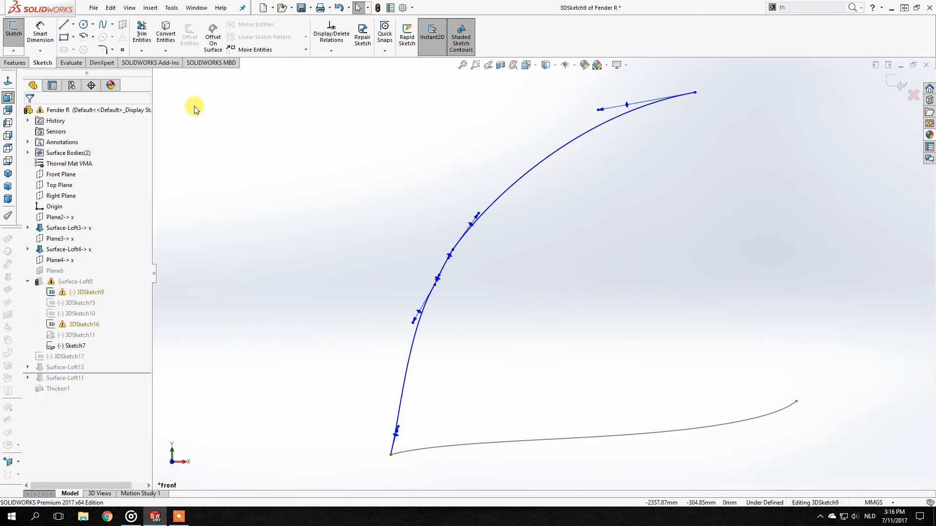
pyautogui.click(14, 30)
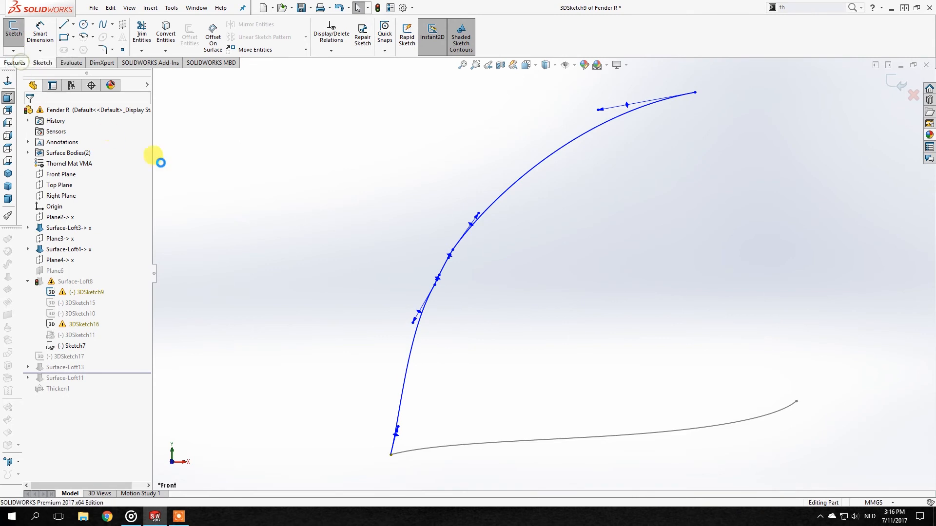
# - Reopen 3DSketch11, slide the upper curve's front endpoint along the reshaped 3DSketch9 spline toward the front, and leave the sketch
pyautogui.moveTo(505, 156); pyautogui.dragTo(505, 140, button='middle')
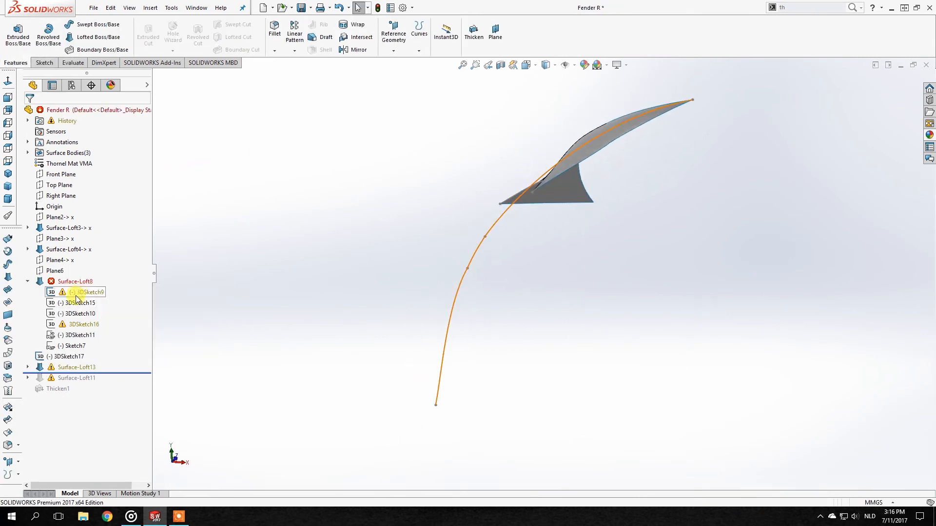
pyautogui.click(81, 335)
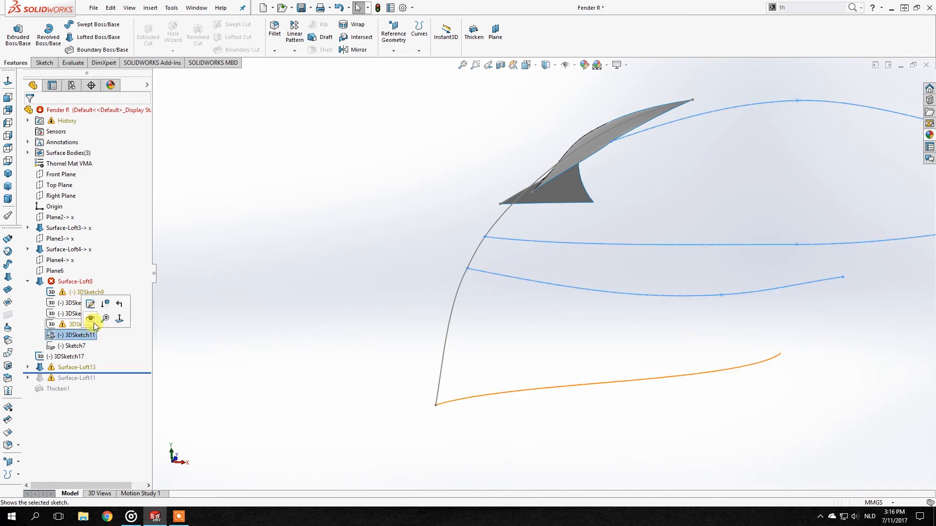
pyautogui.click(85, 304)
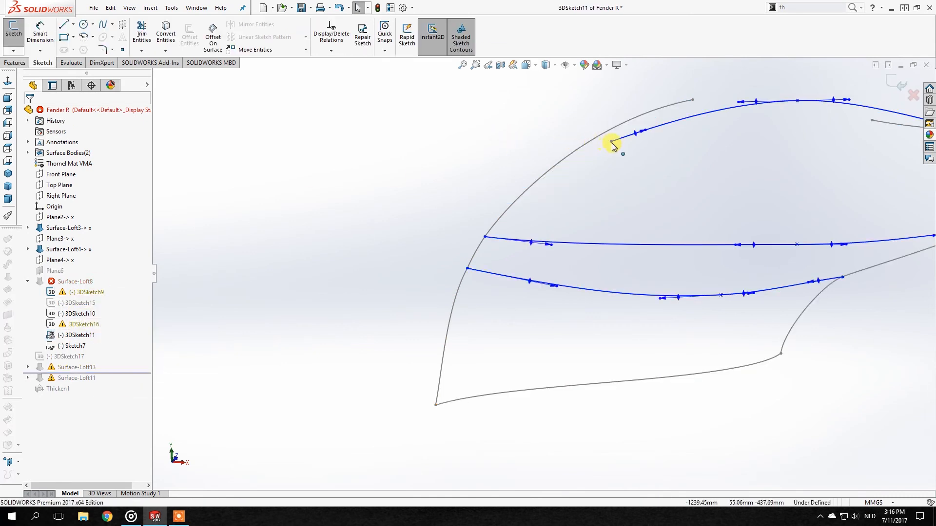
pyautogui.click(582, 141)
pyautogui.moveTo(581, 142); pyautogui.dragTo(582, 146)
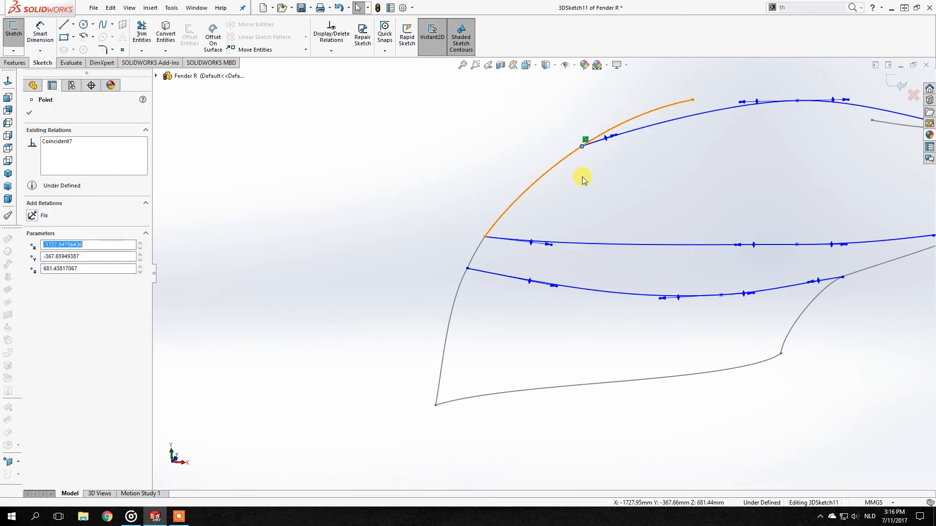
pyautogui.click(580, 176)
pyautogui.scroll(3, 548, 174)
pyautogui.moveTo(550, 180)
pyautogui.mouseDown(button='middle')
pyautogui.moveTo(560, 87)
pyautogui.moveTo(706, 92)
pyautogui.moveTo(682, 188)
pyautogui.moveTo(673, 187)
pyautogui.mouseUp(button='middle')
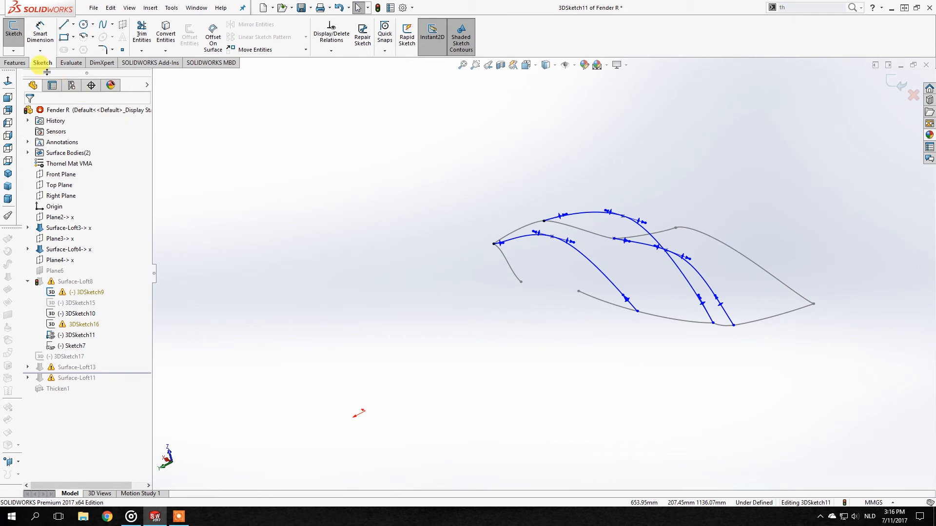
pyautogui.click(14, 28)
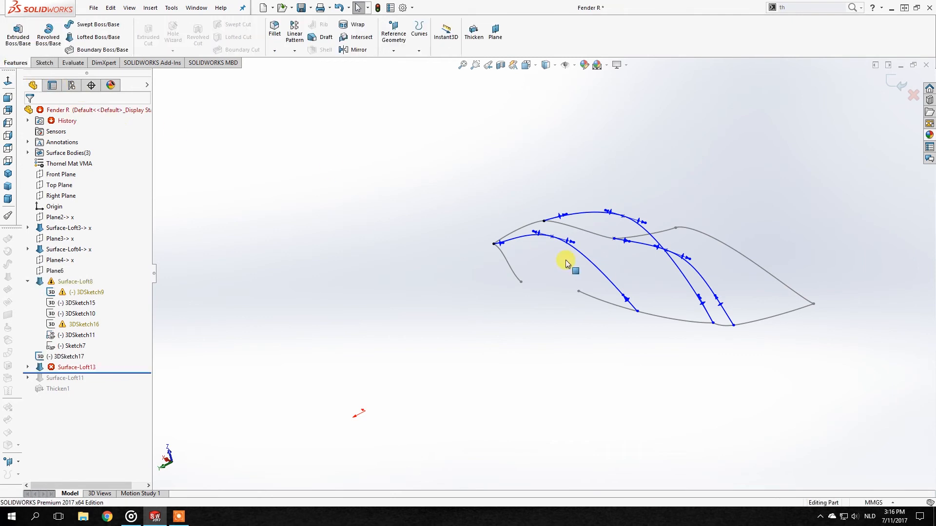
# - Reopen 3DSketch17 and move the spline's lower endpoint slightly outward from the fender's front edge in the front view
pyautogui.moveTo(587, 283)
pyautogui.mouseDown(button='middle')
pyautogui.moveTo(522, 255)
pyautogui.moveTo(534, 269)
pyautogui.mouseUp(button='middle')
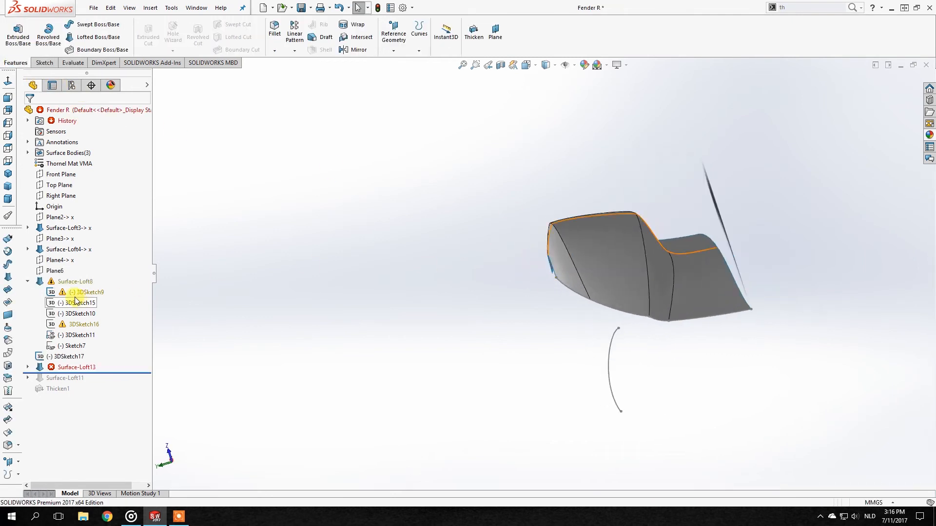
pyautogui.click(27, 281)
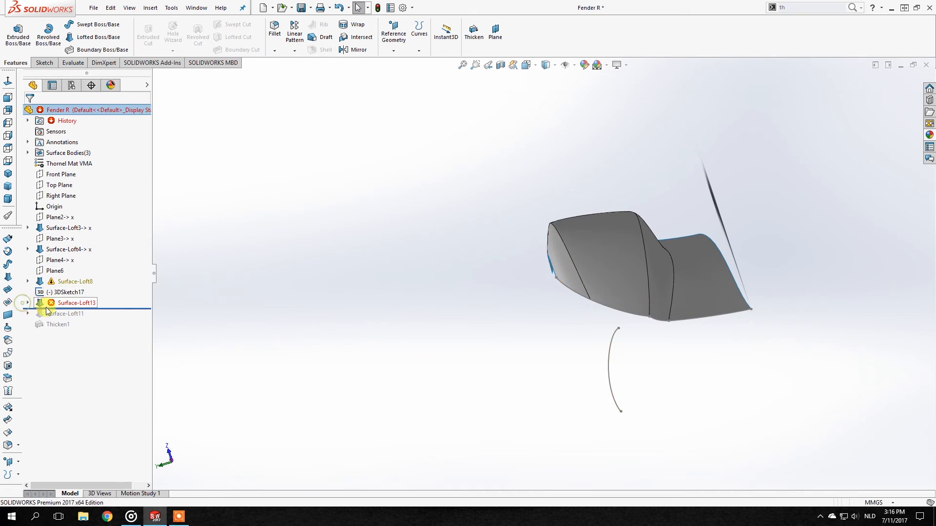
pyautogui.click(26, 303)
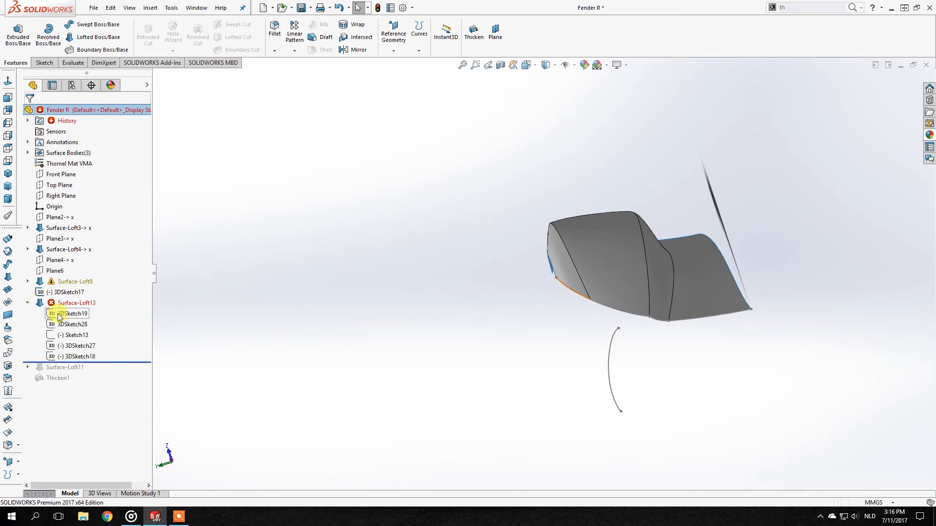
pyautogui.moveTo(546, 315); pyautogui.dragTo(595, 404, button='middle')
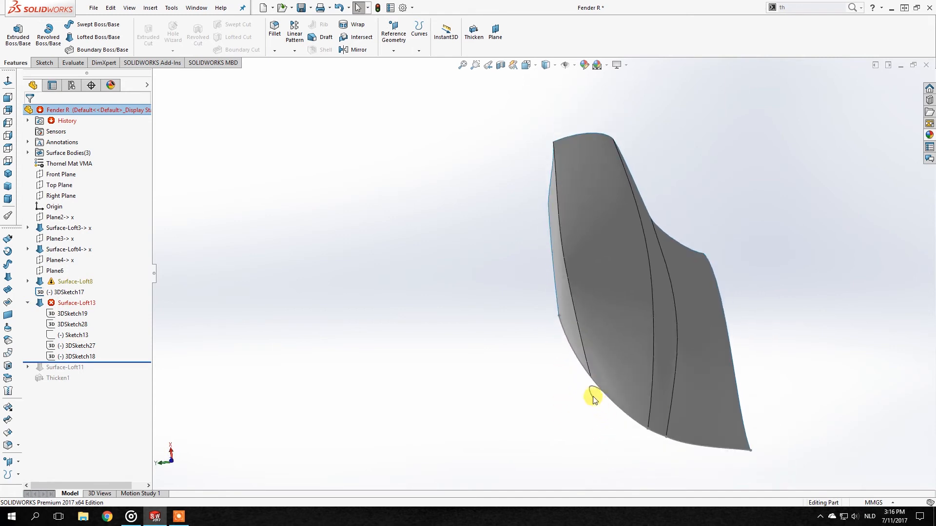
pyautogui.click(591, 393)
pyautogui.rightClick(63, 292)
pyautogui.click(59, 264)
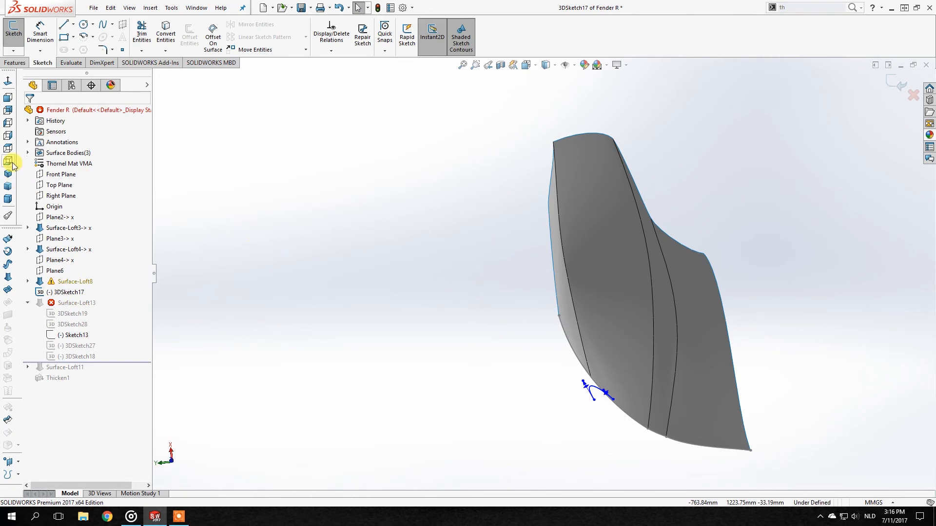
pyautogui.click(9, 161)
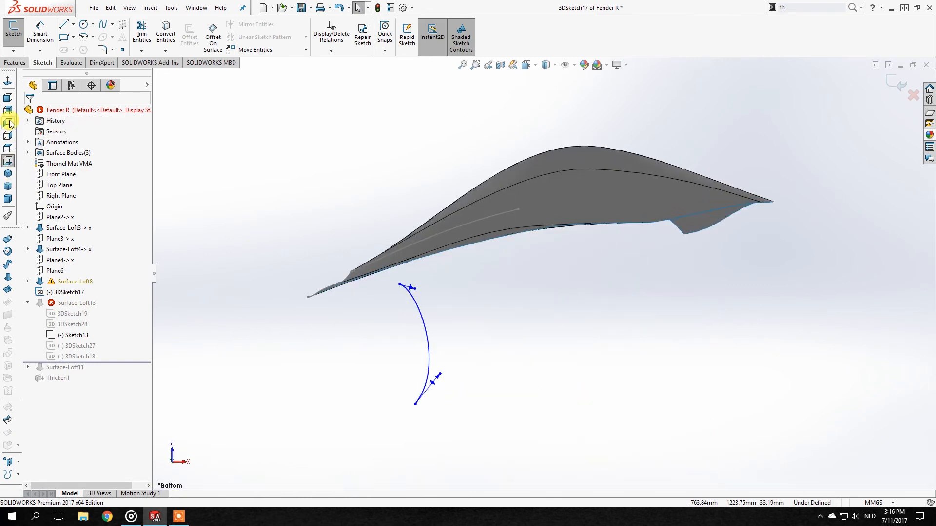
pyautogui.click(8, 97)
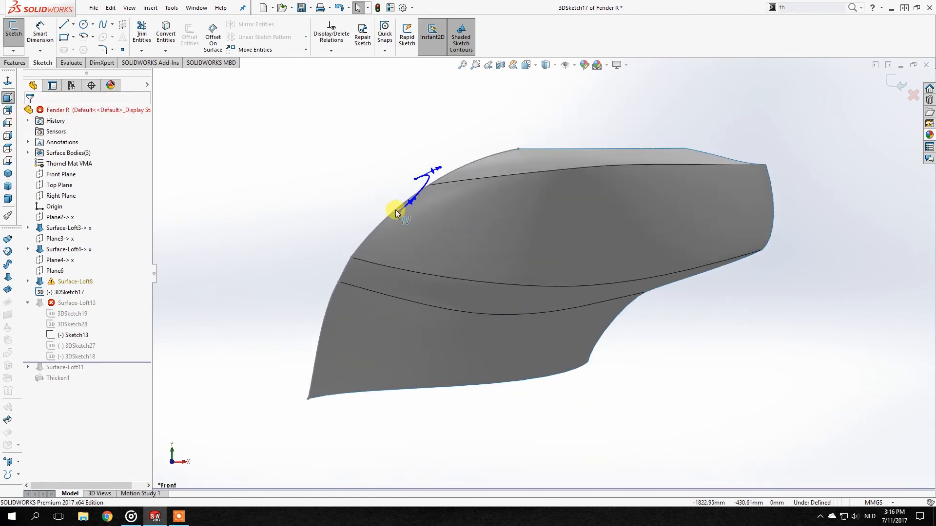
pyautogui.scroll(-3, 404, 217)
pyautogui.moveTo(425, 224); pyautogui.dragTo(409, 216)
pyautogui.click(349, 227)
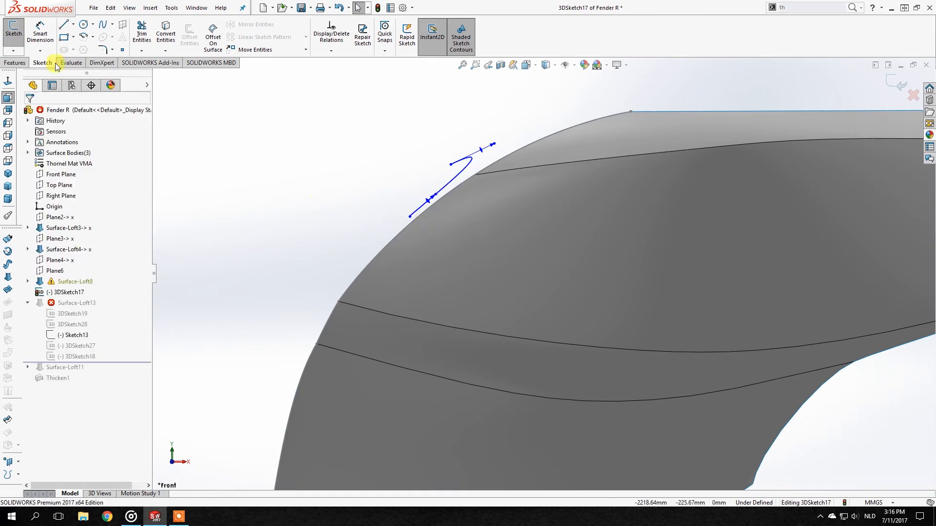
# - Leave 3DSketch17 with its reshaped spline
pyautogui.click(19, 48)
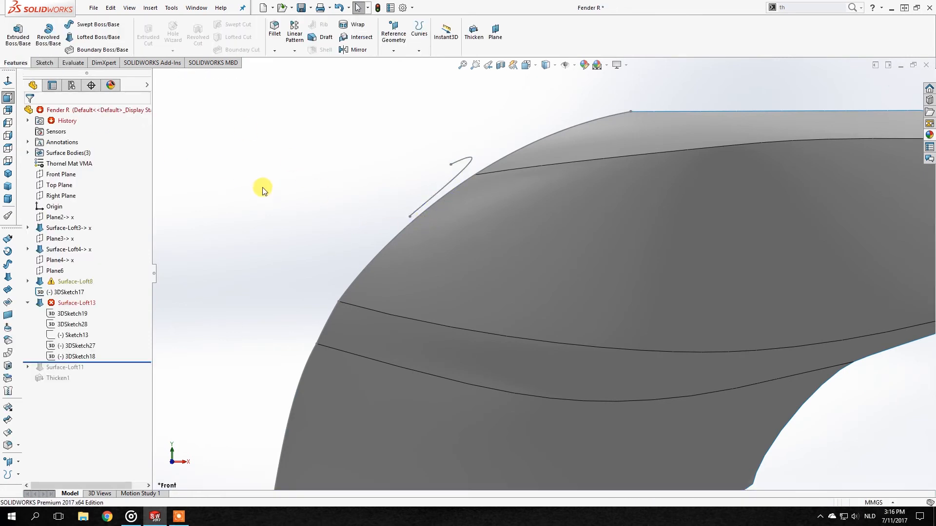
pyautogui.click(28, 281)
pyautogui.click(28, 281)
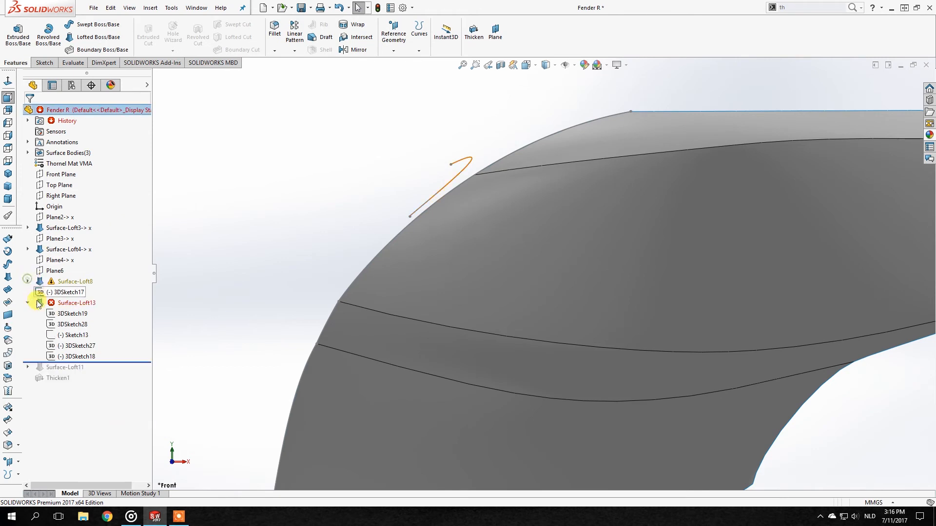
pyautogui.rightClick(62, 302)
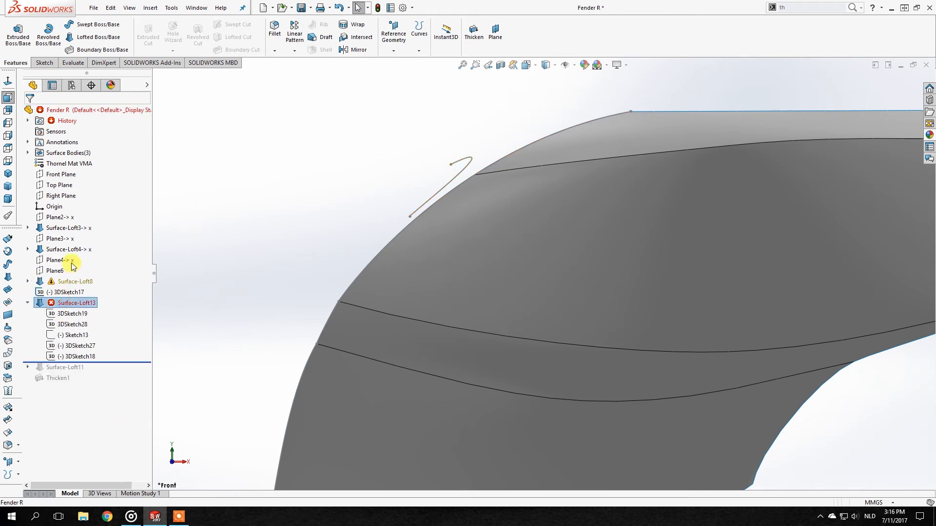
pyautogui.click(67, 229)
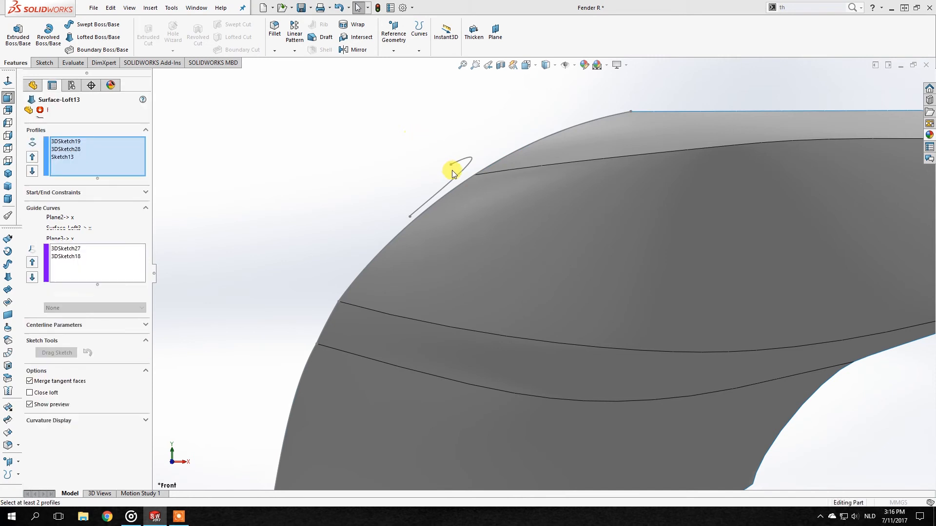
pyautogui.moveTo(462, 185); pyautogui.dragTo(620, 262, button='middle')
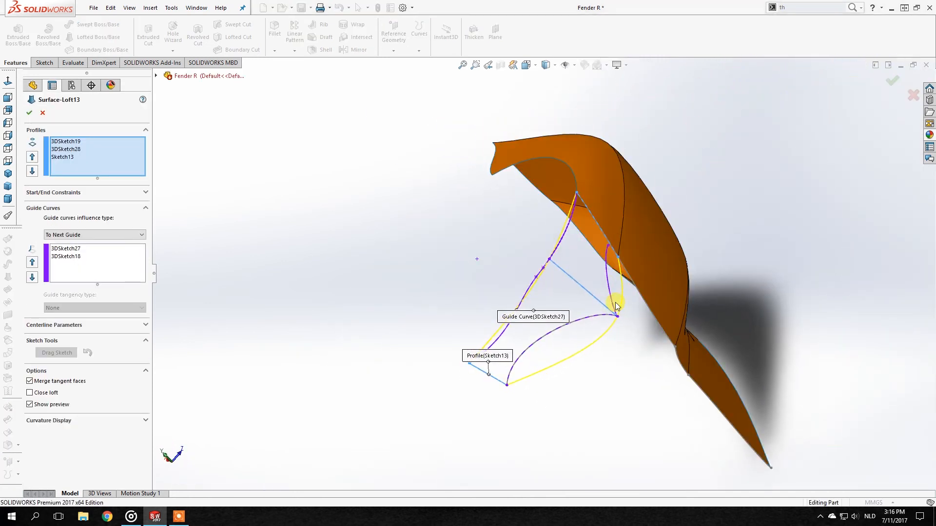
pyautogui.click(606, 284)
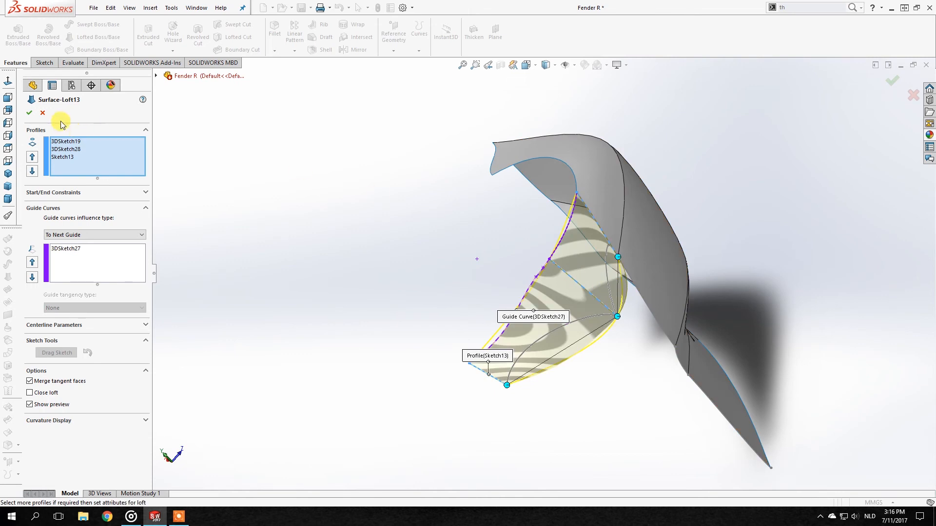
pyautogui.click(42, 114)
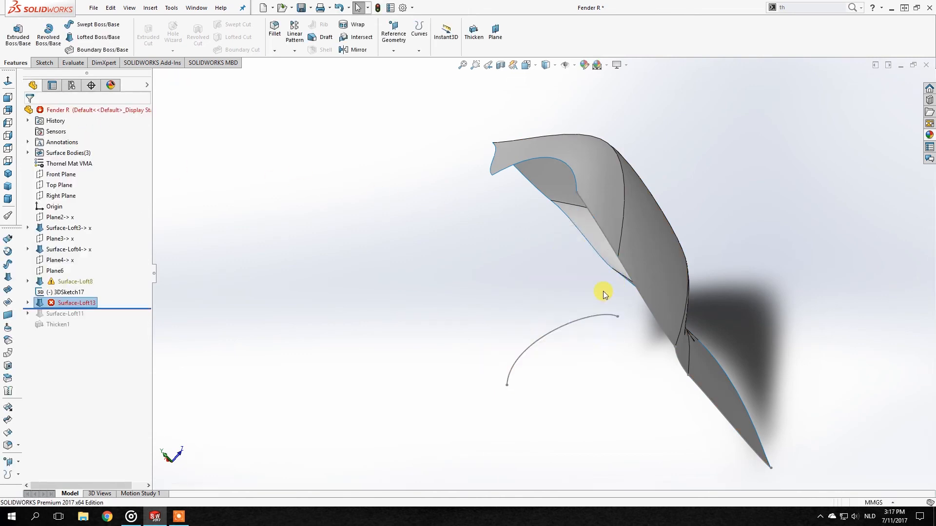
# - Reopen 3DSketch18 under Surface-Loft13, attach its upper endpoint to the reshaped fender edge's corner point, and leave the sketch
pyautogui.click(27, 303)
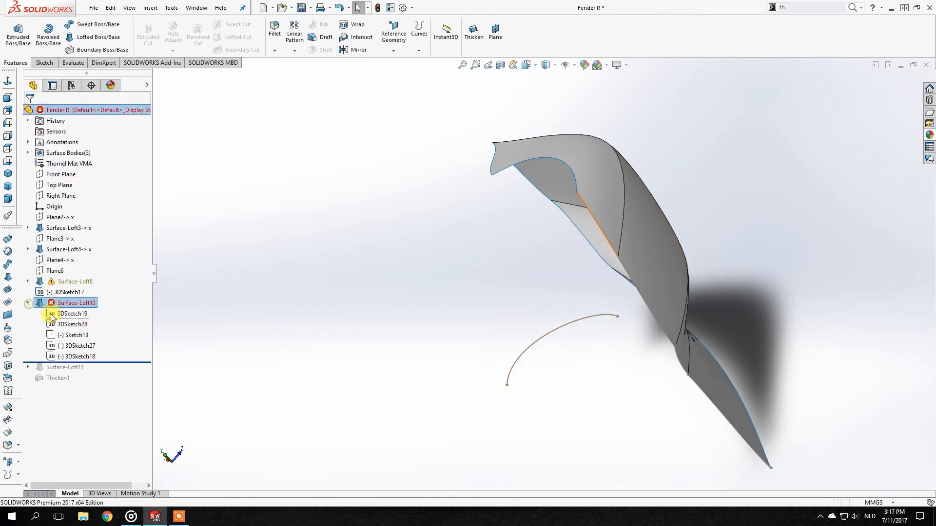
pyautogui.click(65, 356)
pyautogui.click(74, 325)
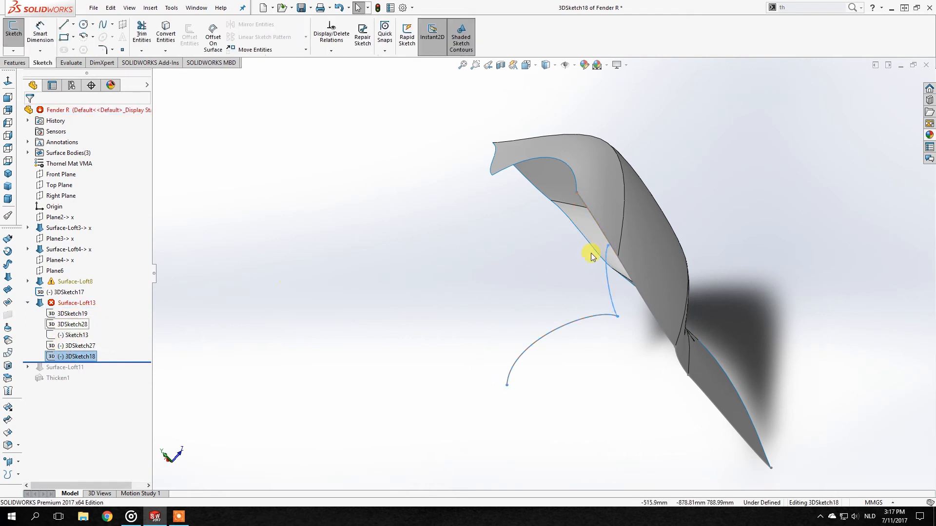
pyautogui.moveTo(608, 247); pyautogui.dragTo(619, 258)
pyautogui.moveTo(619, 258); pyautogui.dragTo(637, 265, button='middle')
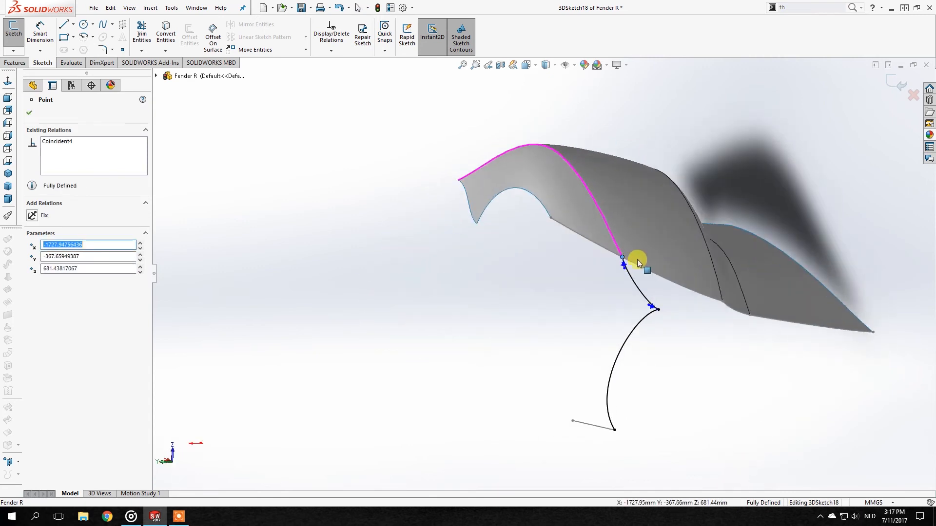
pyautogui.click(13, 51)
pyautogui.click(27, 62)
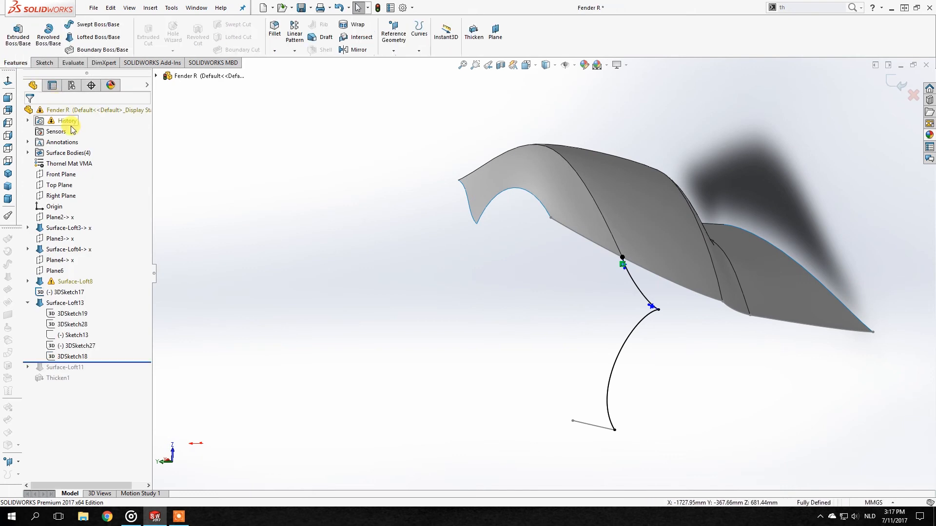
# - Inspect the rebuilt side panel, and roll the model forward past Thicken1 to restore Surface-Loft11 and Thicken1
pyautogui.moveTo(516, 204); pyautogui.dragTo(678, 288, button='middle')
pyautogui.click(691, 337)
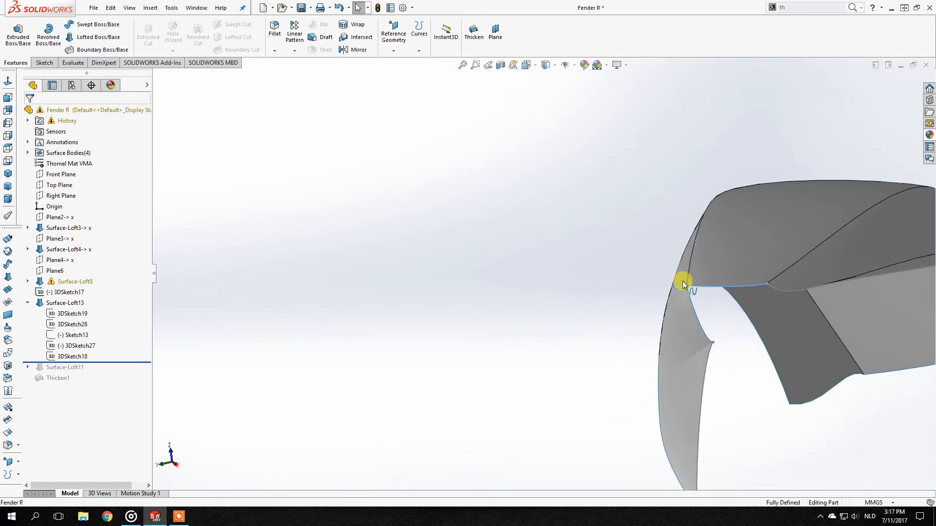
pyautogui.moveTo(585, 257); pyautogui.dragTo(537, 282, button='middle')
pyautogui.click(29, 303)
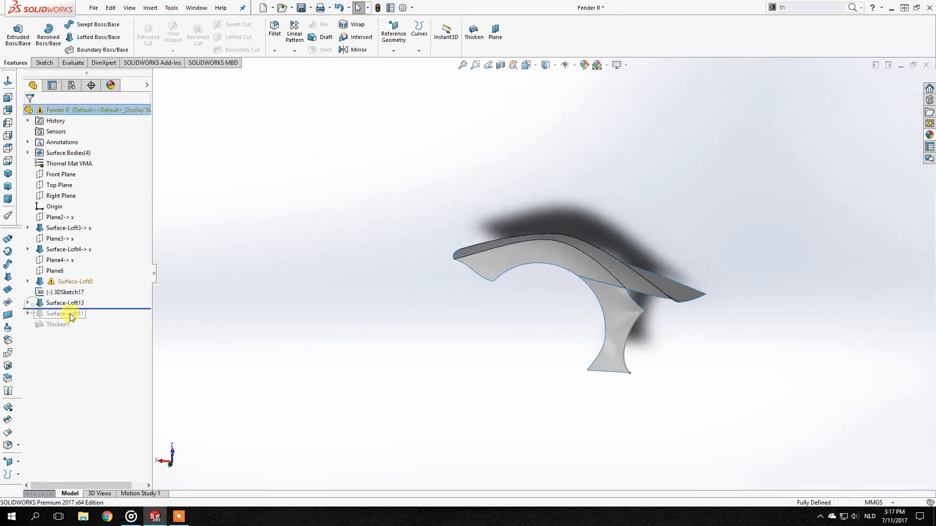
pyautogui.moveTo(110, 308); pyautogui.dragTo(91, 340)
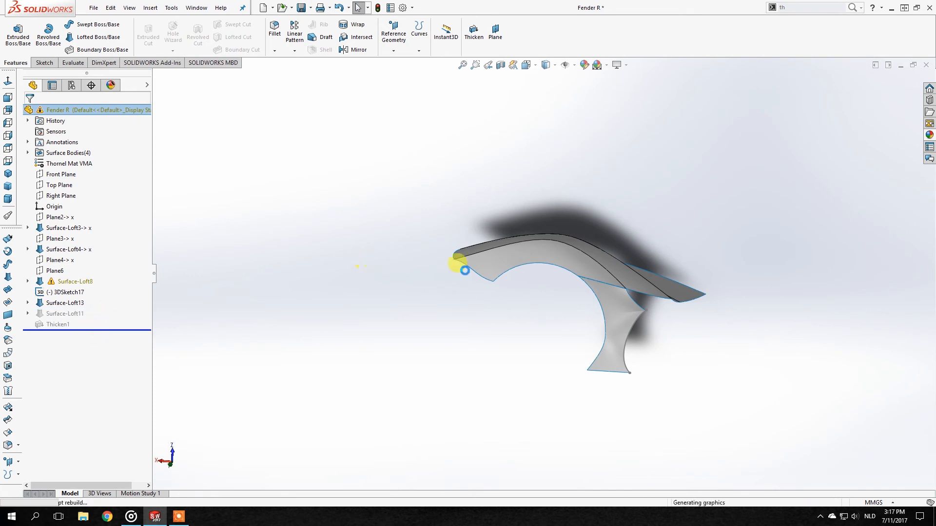
# - Check the rebuilt fender around the side panel and hide the 3DSketch17 curve along the panel's outer edge
pyautogui.moveTo(623, 307); pyautogui.dragTo(558, 308, button='middle')
pyautogui.moveTo(577, 403); pyautogui.dragTo(663, 401, button='middle')
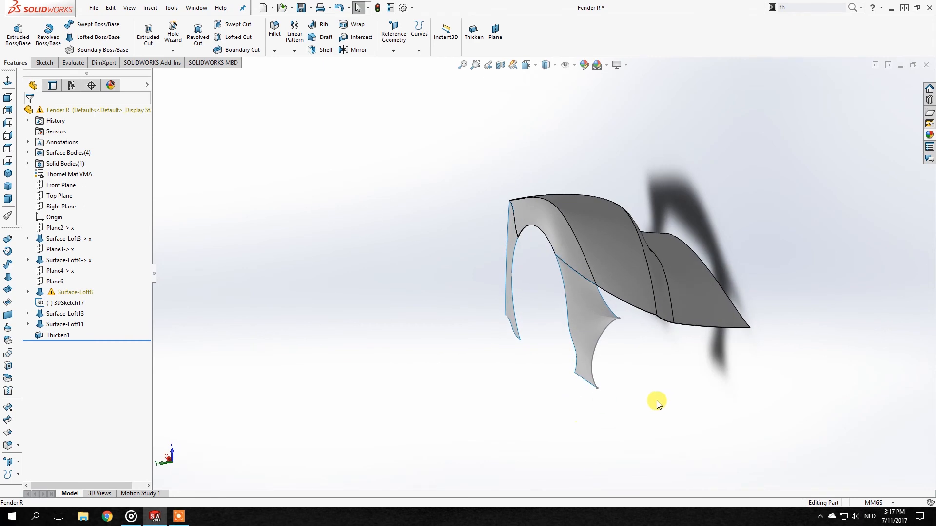
pyautogui.moveTo(571, 382); pyautogui.dragTo(633, 304, button='middle')
pyautogui.scroll(-10, 665, 260)
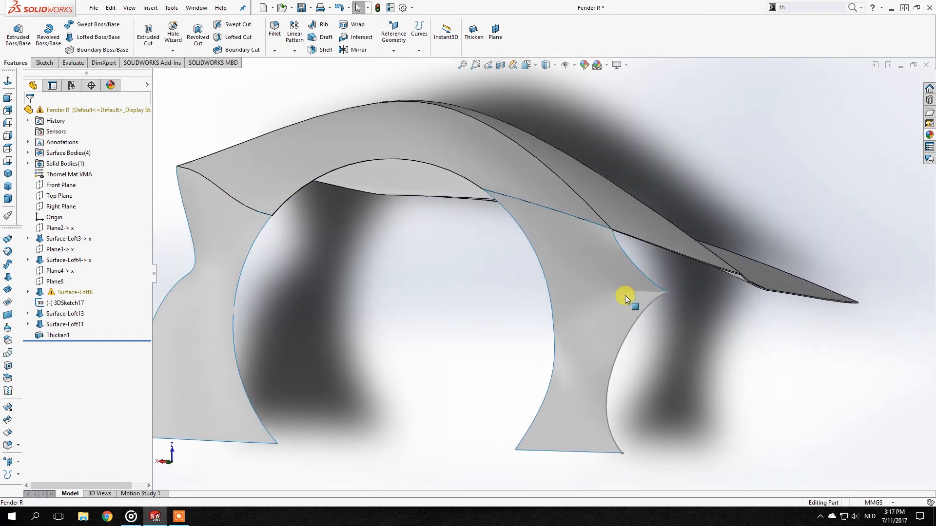
pyautogui.click(657, 300)
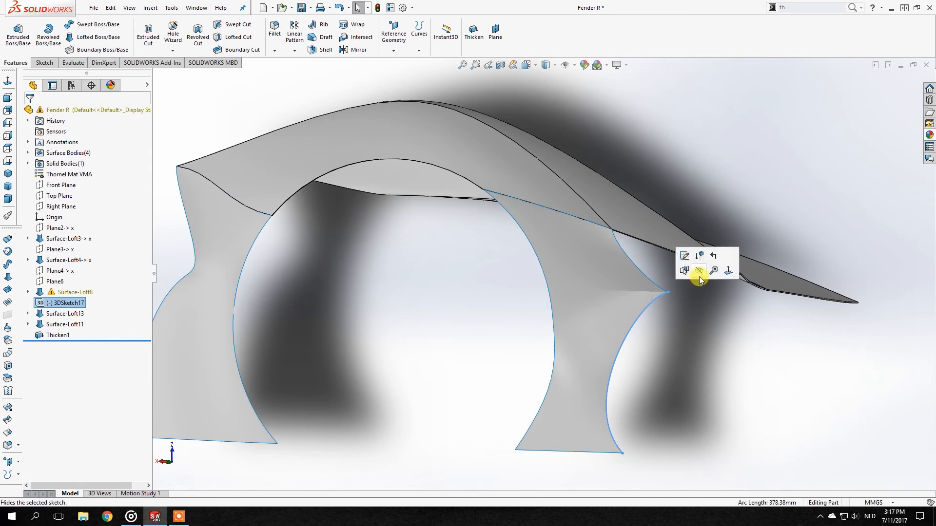
pyautogui.moveTo(630, 273); pyautogui.dragTo(469, 150, button='middle')
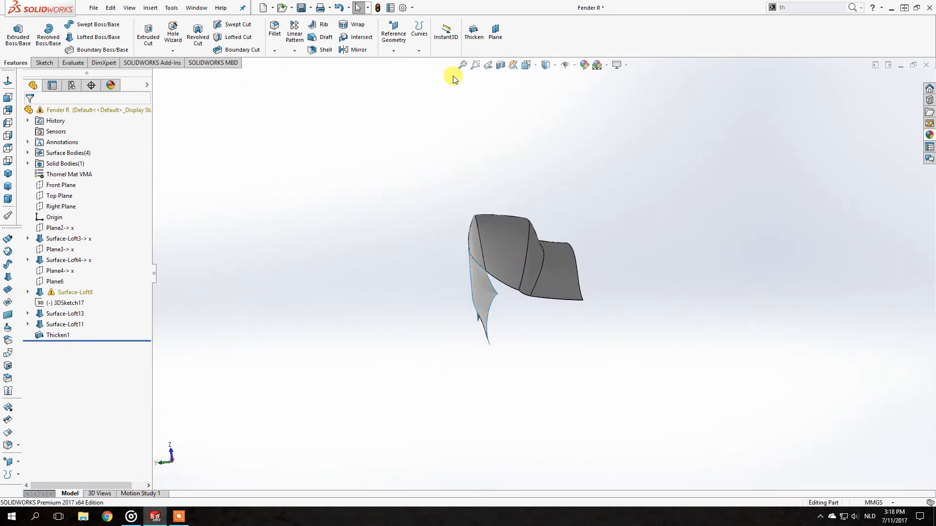
# - Try to thicken the Surface-Loft13 side panel by 2 mm with Merge result off
pyautogui.click(470, 31)
pyautogui.click(487, 318)
pyautogui.moveTo(486, 318); pyautogui.dragTo(485, 281, button='middle')
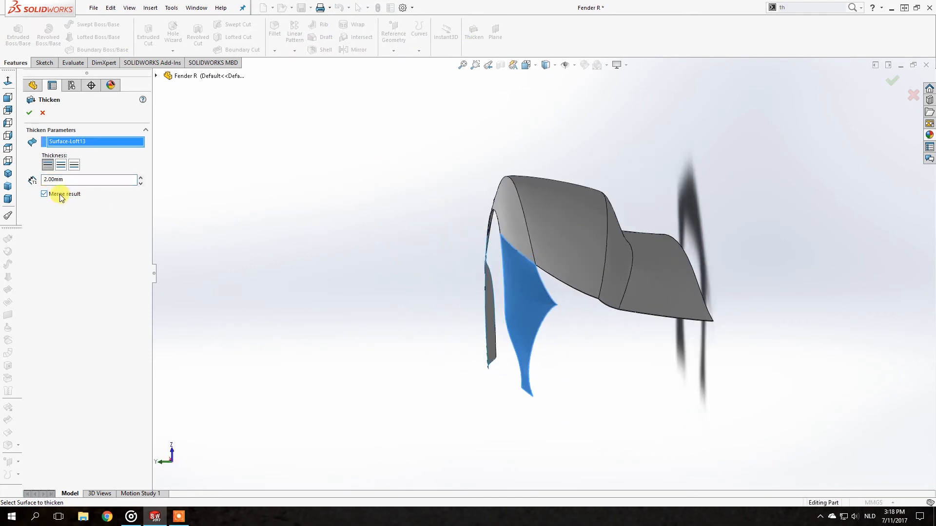
pyautogui.click(30, 113)
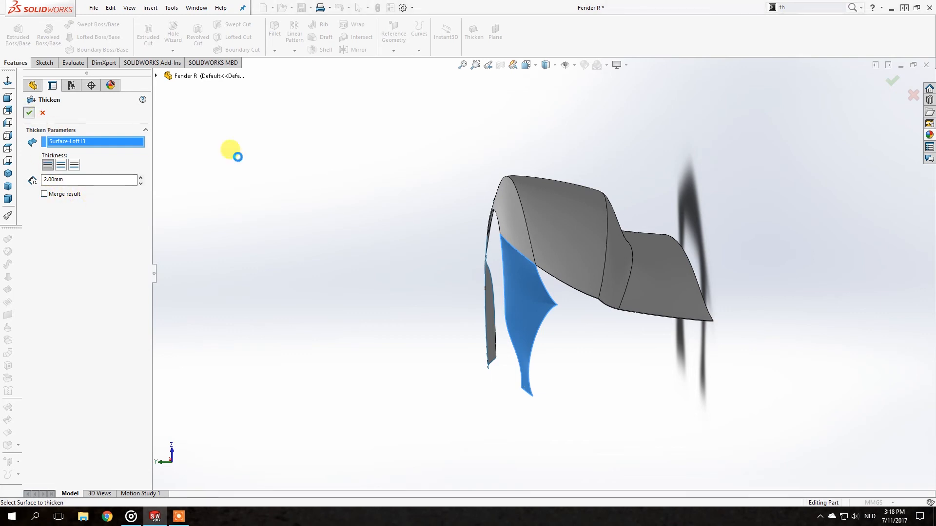
pyautogui.moveTo(546, 222); pyautogui.dragTo(413, 129, button='middle')
pyautogui.scroll(-5, 487, 266)
pyautogui.scroll(-5, 478, 259)
pyautogui.moveTo(471, 253); pyautogui.dragTo(504, 191, button='middle')
pyautogui.moveTo(450, 238); pyautogui.dragTo(453, 335, button='middle')
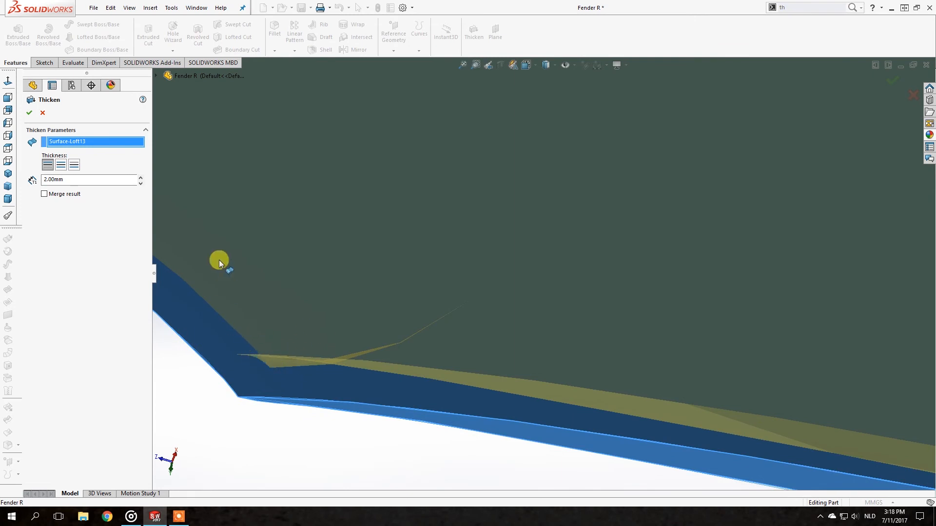
pyautogui.click(45, 116)
# - Delete the Surface-Loft13 side panel while keeping its profile and guide curve sketches
pyautogui.click(356, 283)
pyautogui.moveTo(358, 282); pyautogui.dragTo(598, 250, button='middle')
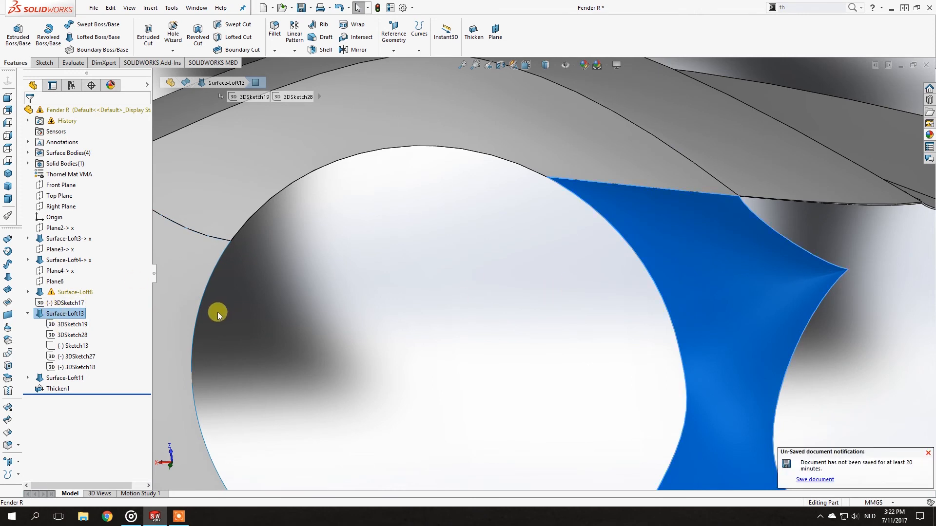
pyautogui.press('Escape')
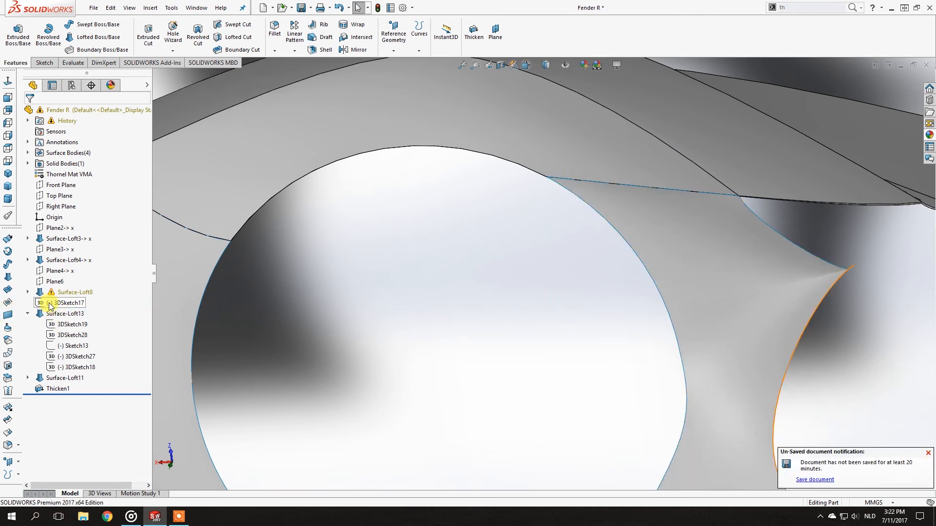
pyautogui.click(55, 325)
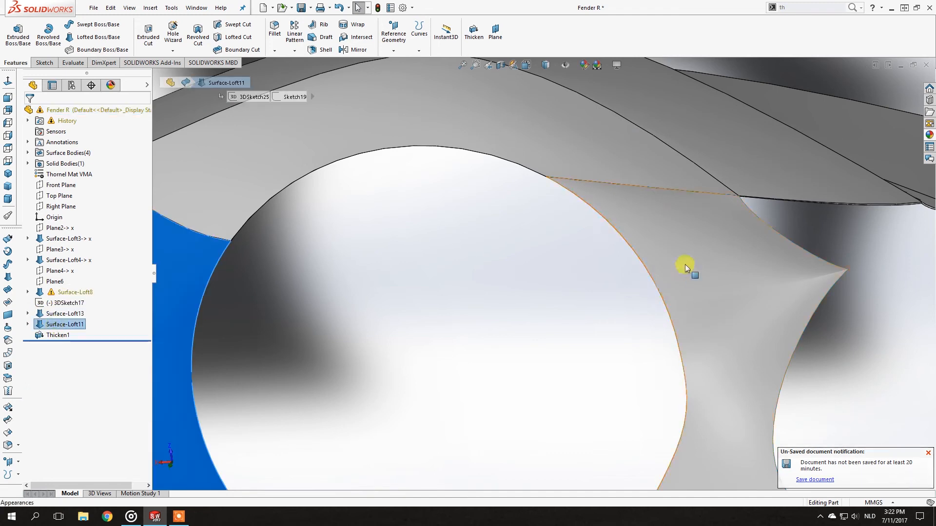
pyautogui.click(683, 266)
pyautogui.press('Delete')
pyautogui.press('Return')
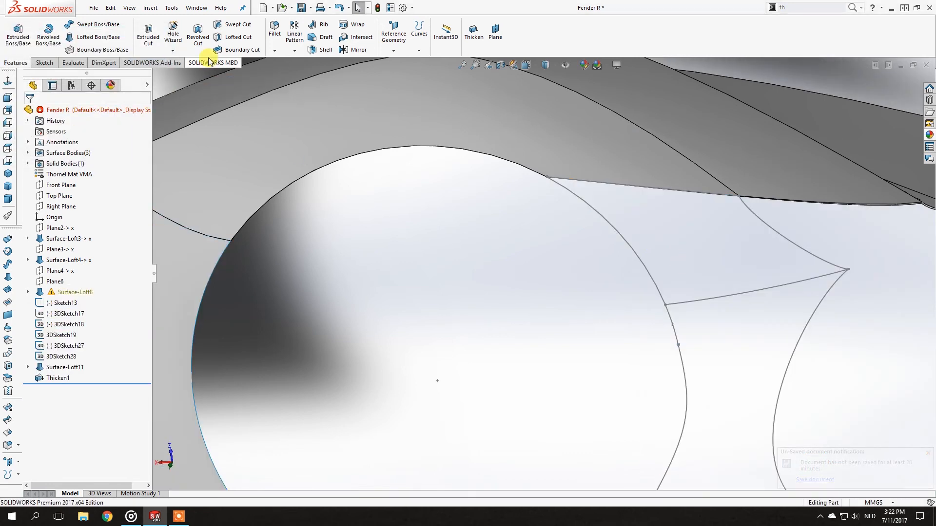
# - Loft the upper side panel surface from profiles 3DSketch19 and 3DSketch28, with 3DSketch27 and 3DSketch18 as guide curves
pyautogui.click(602, 184)
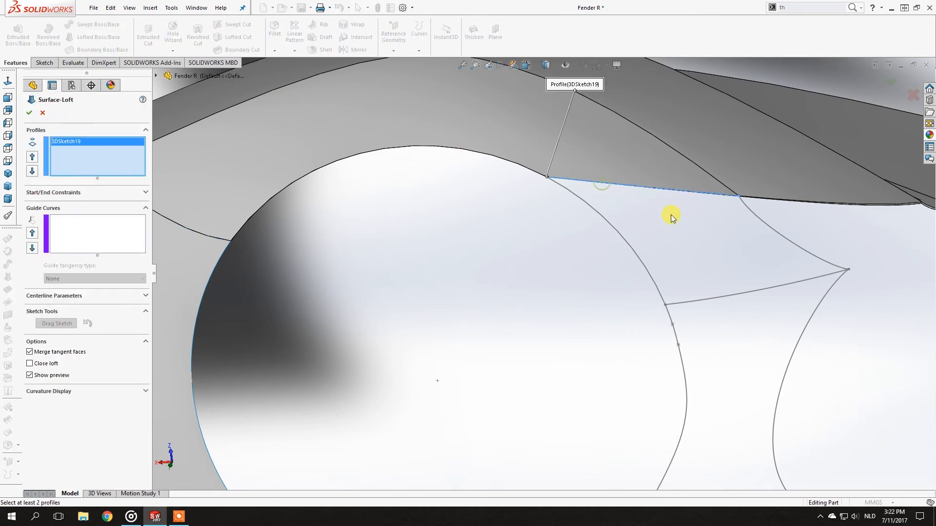
pyautogui.click(716, 295)
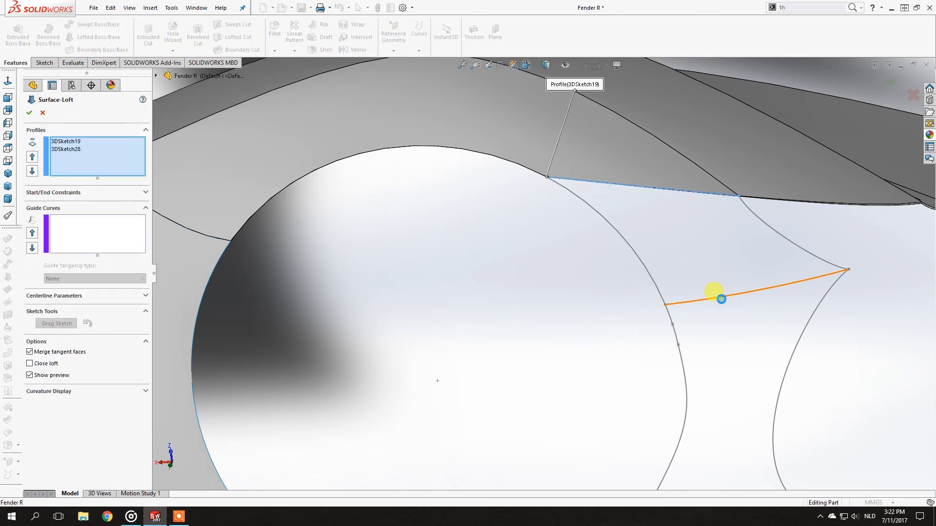
pyautogui.click(94, 236)
pyautogui.click(600, 218)
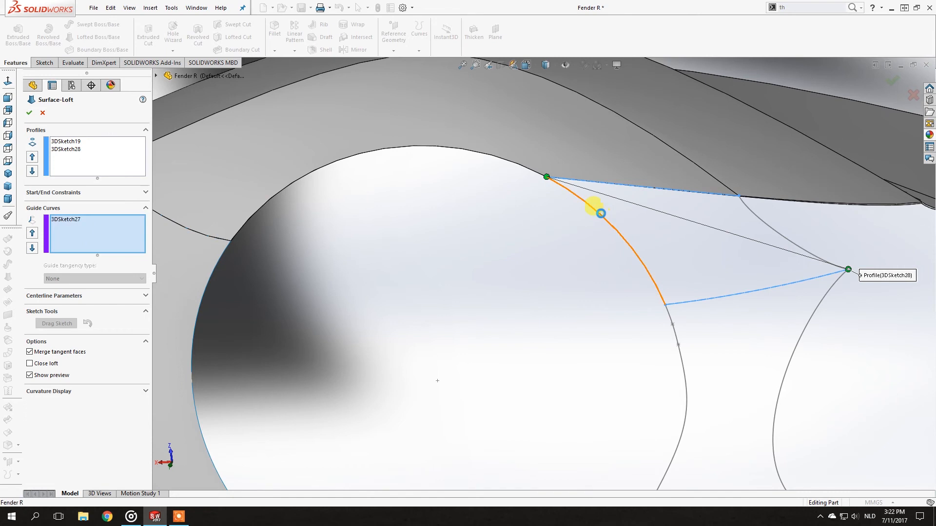
pyautogui.click(759, 215)
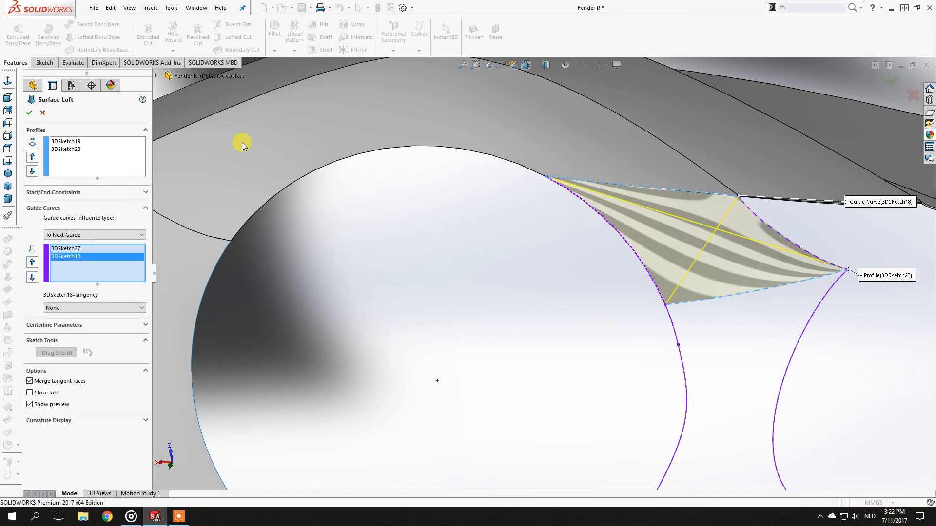
pyautogui.press('Return')
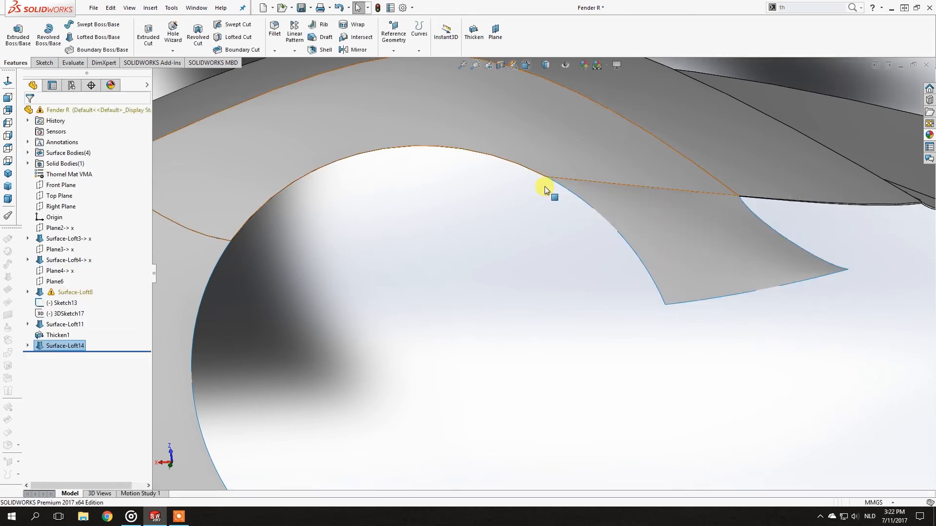
# - Thicken the Surface-Loft14 upper side panel by 2 mm with Merge result off
pyautogui.click(651, 214)
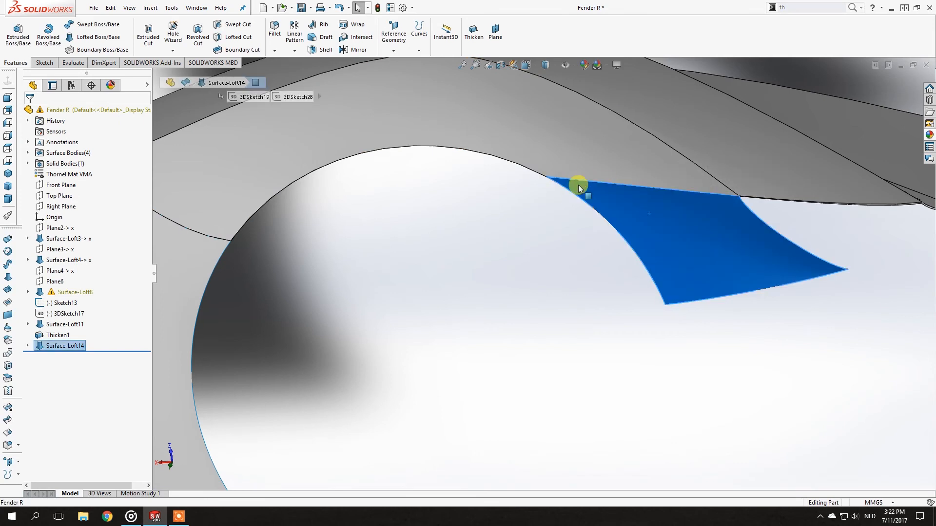
pyautogui.click(471, 30)
pyautogui.moveTo(506, 161); pyautogui.dragTo(355, 108, button='middle')
pyautogui.moveTo(356, 186); pyautogui.dragTo(452, 136, button='middle')
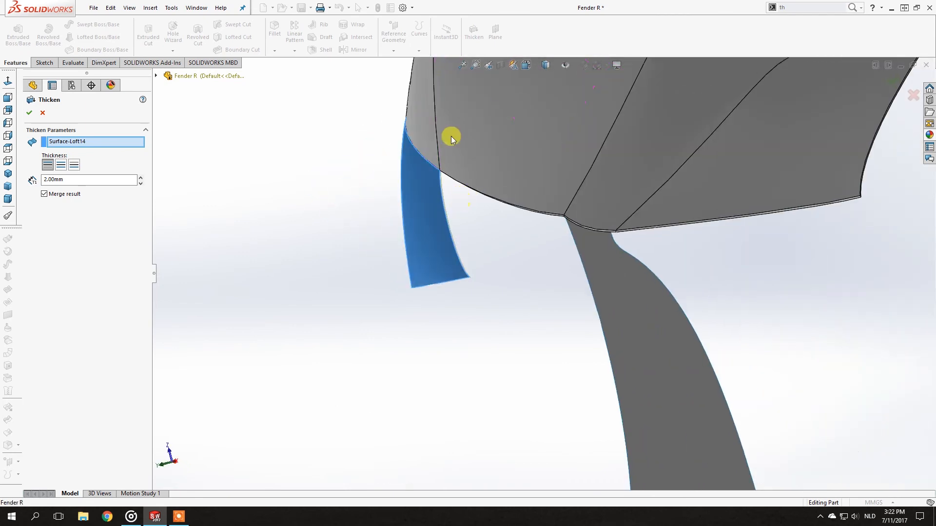
pyautogui.click(29, 112)
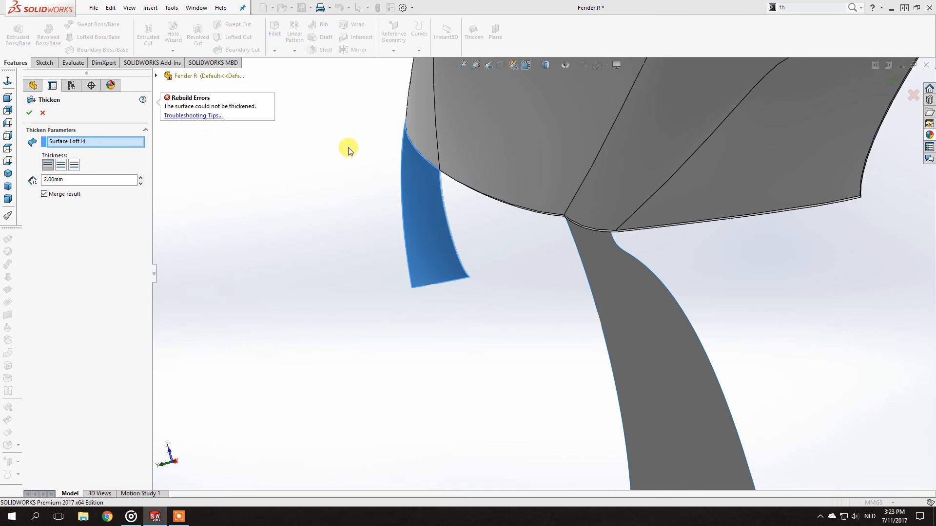
pyautogui.scroll(-2, 341, 141)
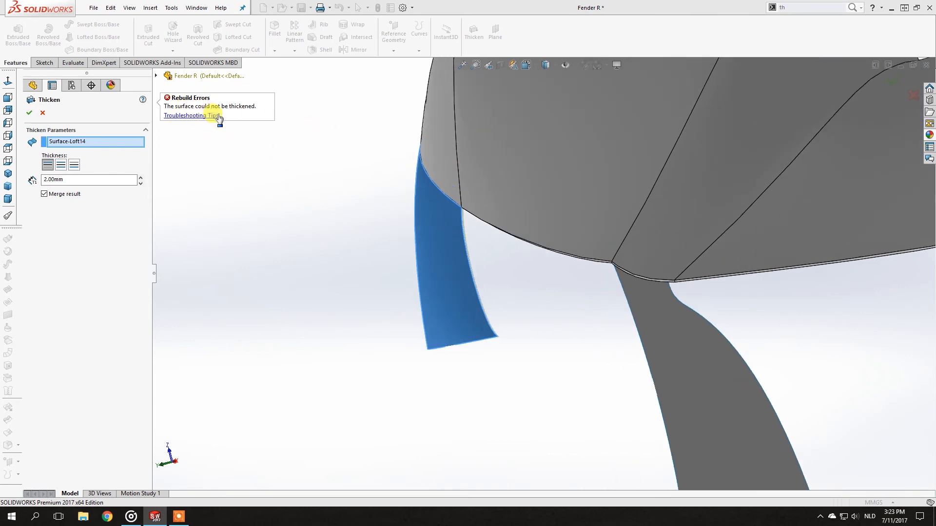
pyautogui.moveTo(478, 174); pyautogui.dragTo(451, 274, button='middle')
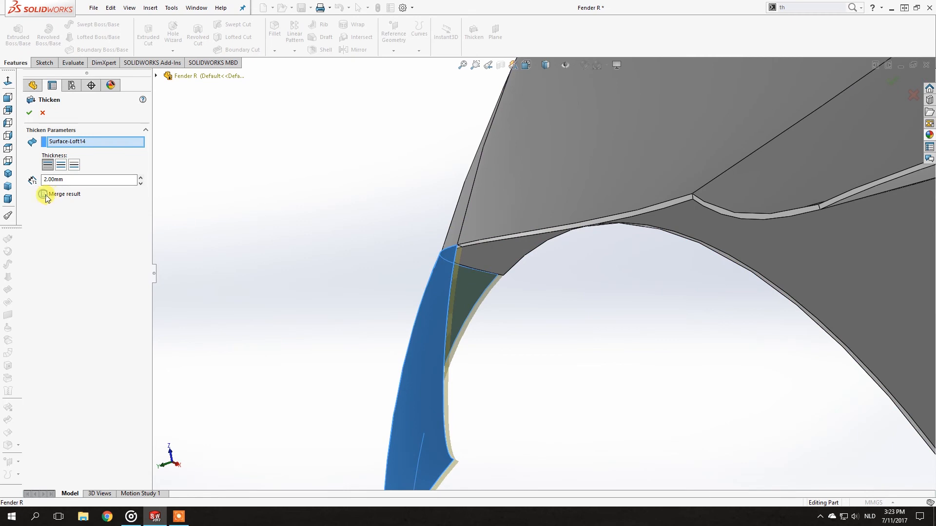
pyautogui.click(29, 112)
pyautogui.moveTo(466, 238); pyautogui.dragTo(452, 222, button='middle')
pyautogui.scroll(3, 456, 197)
pyautogui.click(509, 288)
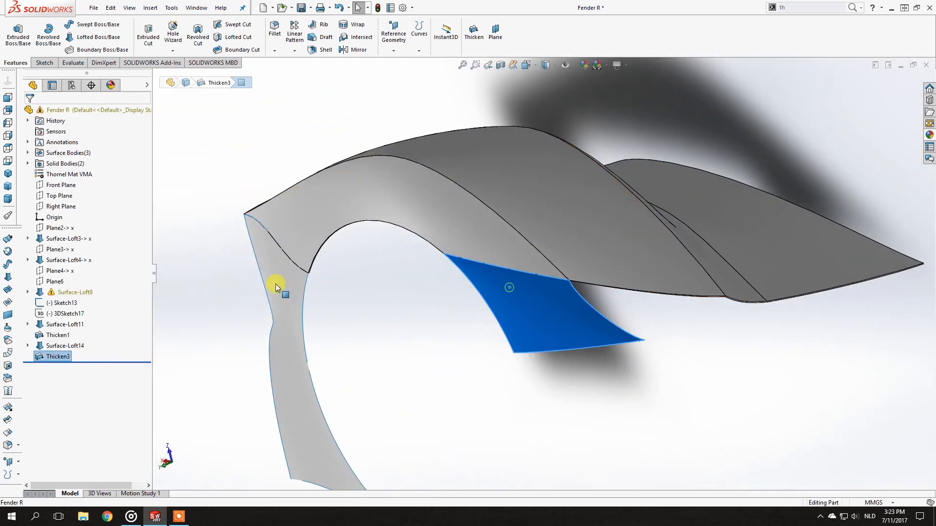
# - Show sketches 3DSketch28, 3DSketch27 and 3DSketch18 under Surface-Loft14
pyautogui.click(28, 346)
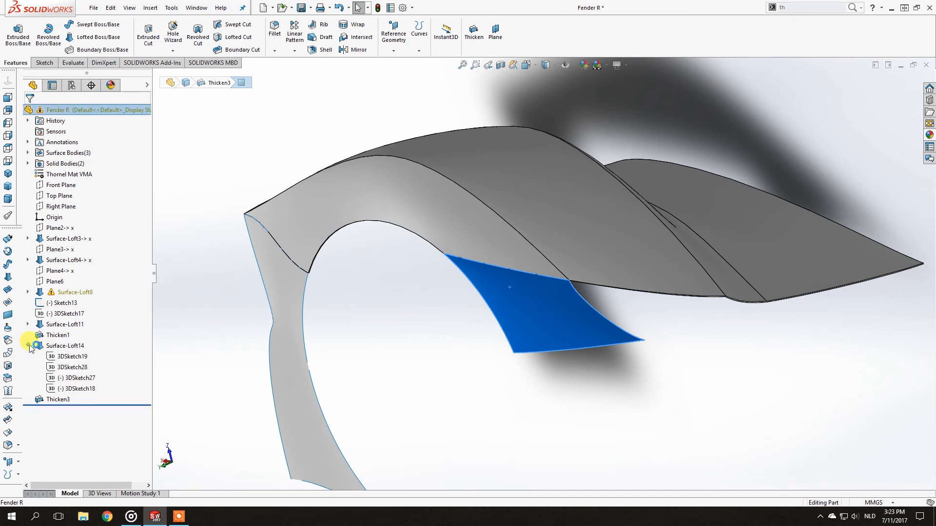
pyautogui.rightClick(62, 366)
pyautogui.click(63, 366)
pyautogui.rightClick(64, 366)
pyautogui.click(70, 351)
pyautogui.rightClick(63, 379)
pyautogui.click(70, 354)
pyautogui.rightClick(60, 388)
pyautogui.click(71, 355)
pyautogui.scroll(2, 510, 261)
pyautogui.moveTo(511, 261); pyautogui.dragTo(537, 257, button='middle')
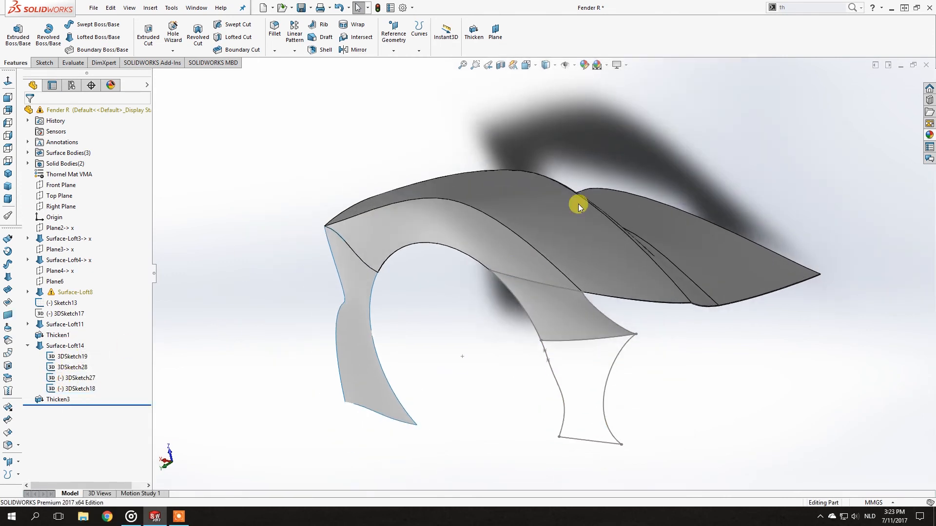
# - Loft the lower side panel surface from profile 3DSketch28 to the bottom line Sketch13, guided by the inner and outer side curves
pyautogui.click(8, 276)
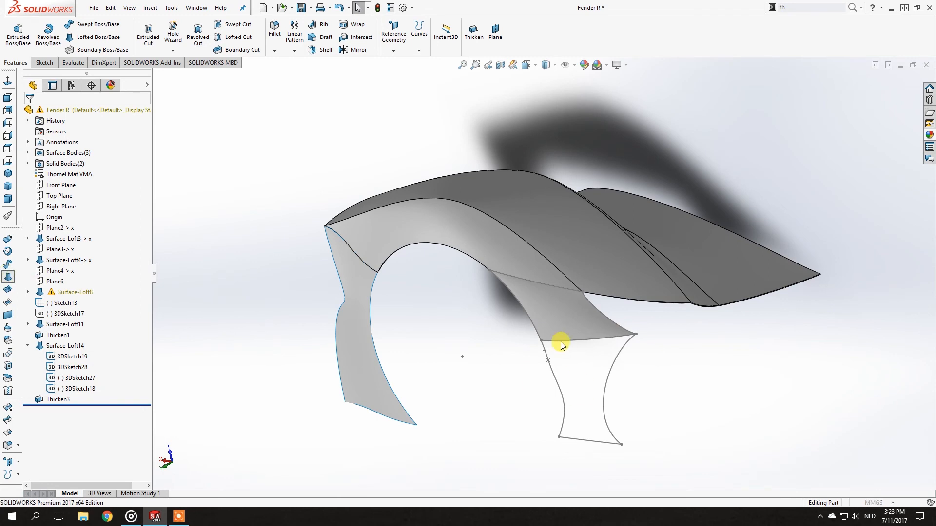
pyautogui.click(560, 342)
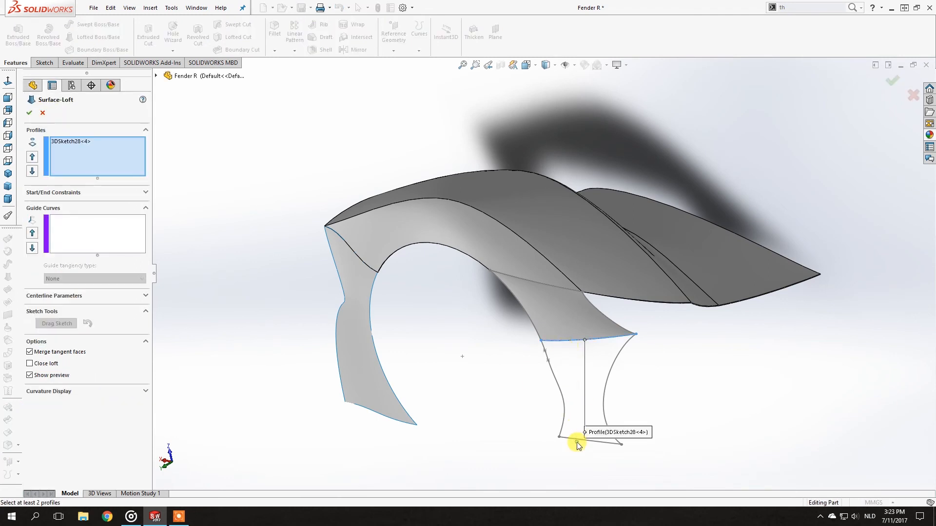
pyautogui.click(581, 444)
pyautogui.click(91, 236)
pyautogui.click(552, 361)
pyautogui.click(612, 355)
pyautogui.click(29, 112)
pyautogui.scroll(-5, 550, 356)
pyautogui.moveTo(511, 252); pyautogui.dragTo(606, 194, button='middle')
pyautogui.click(549, 343)
pyautogui.moveTo(549, 343); pyautogui.dragTo(551, 312, button='middle')
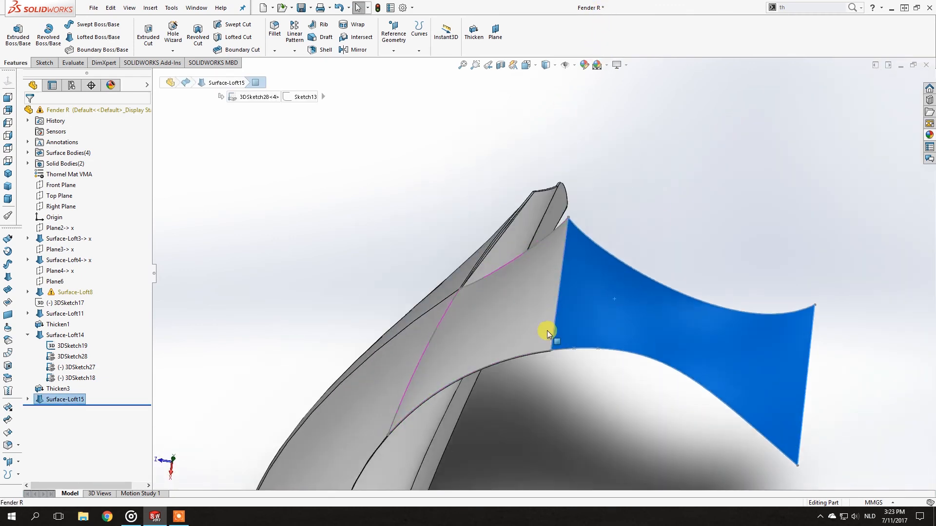
# - Thicken the Surface-Loft15 lower side panel by 2 mm with Merge result on
pyautogui.click(27, 336)
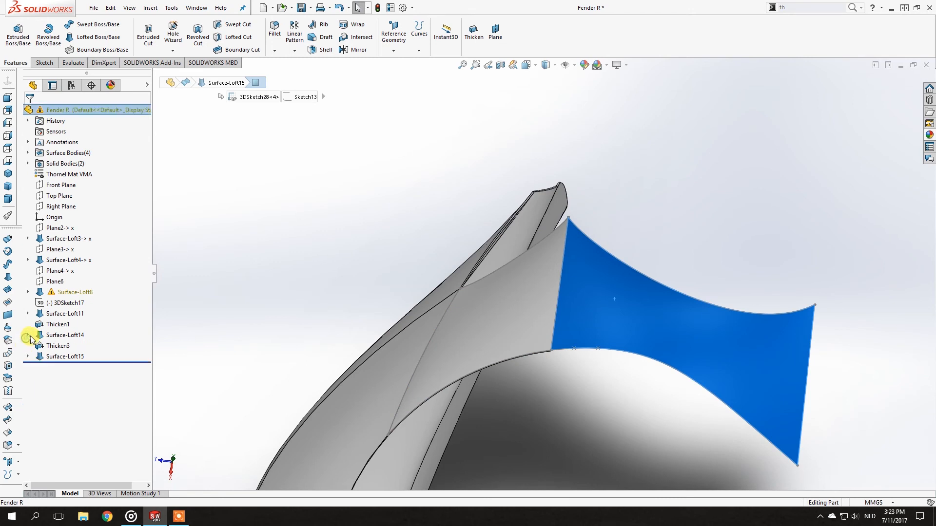
pyautogui.click(471, 29)
pyautogui.moveTo(501, 195)
pyautogui.mouseDown(button='middle')
pyautogui.moveTo(575, 282)
pyautogui.moveTo(474, 152)
pyautogui.moveTo(494, 187)
pyautogui.mouseUp(button='middle')
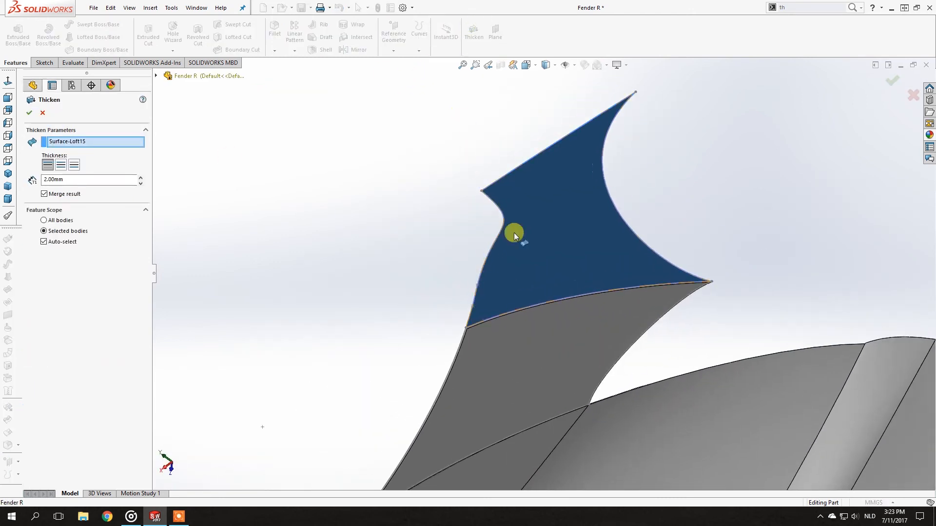
pyautogui.click(27, 113)
pyautogui.moveTo(460, 314); pyautogui.dragTo(533, 303, button='middle')
pyautogui.click(507, 277)
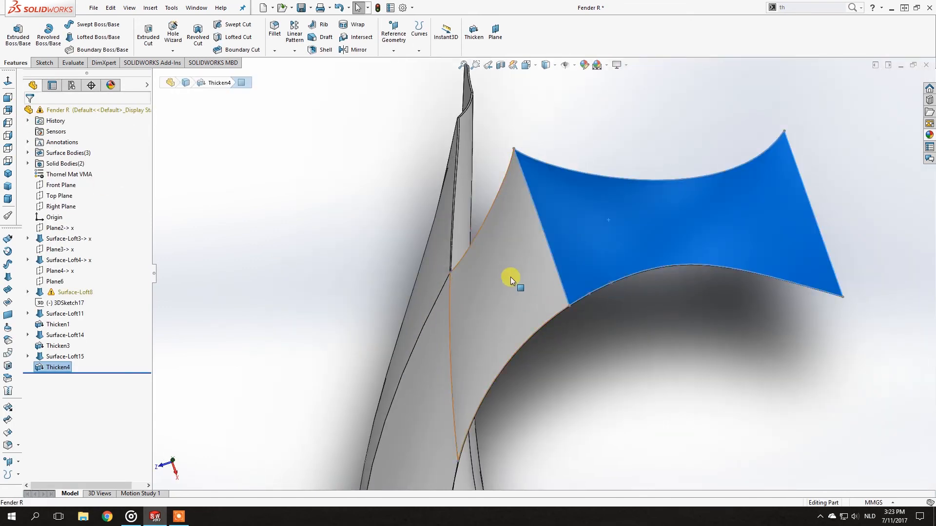
pyautogui.click(294, 156)
pyautogui.click(357, 37)
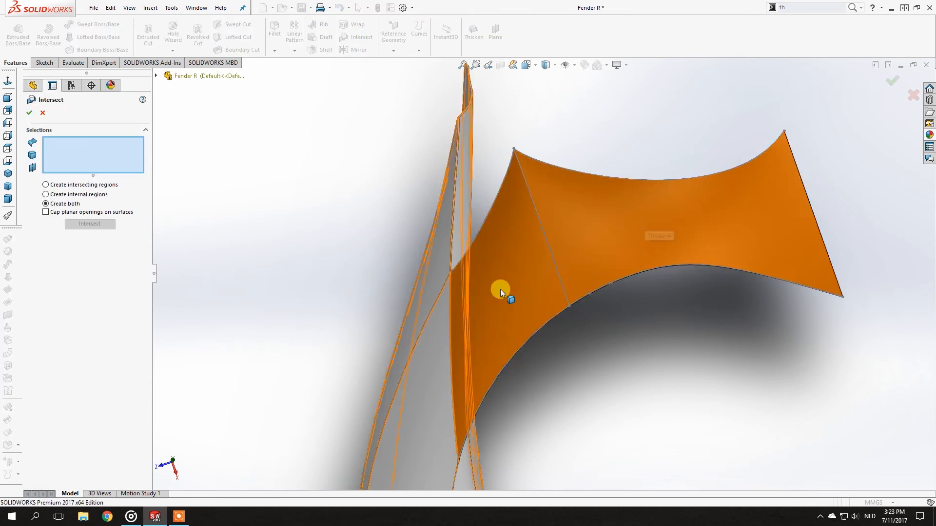
pyautogui.press('Escape')
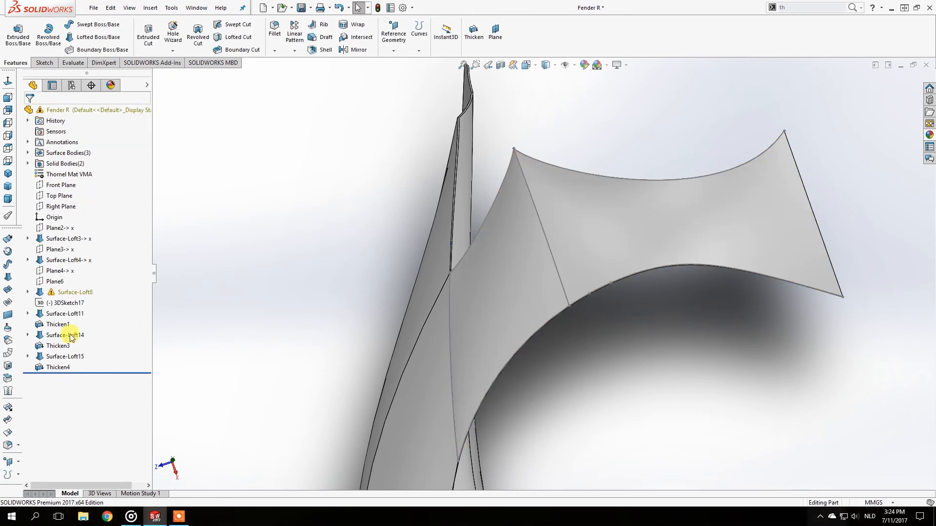
# - Hide the 3DSketch28 curve between the two side panel lofts and the guide curve sketches along the panel's sides
pyautogui.rightClick(557, 261)
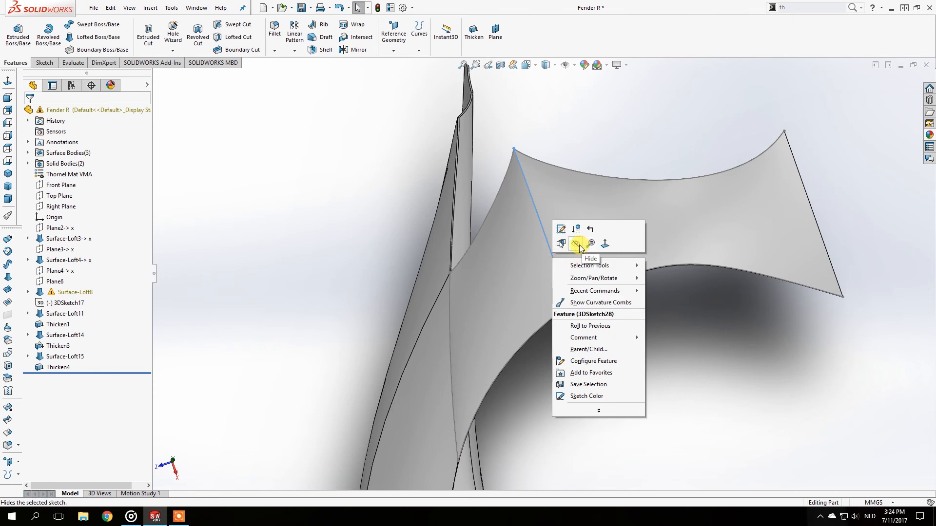
pyautogui.press('Escape')
pyautogui.rightClick(523, 155)
pyautogui.press('Escape')
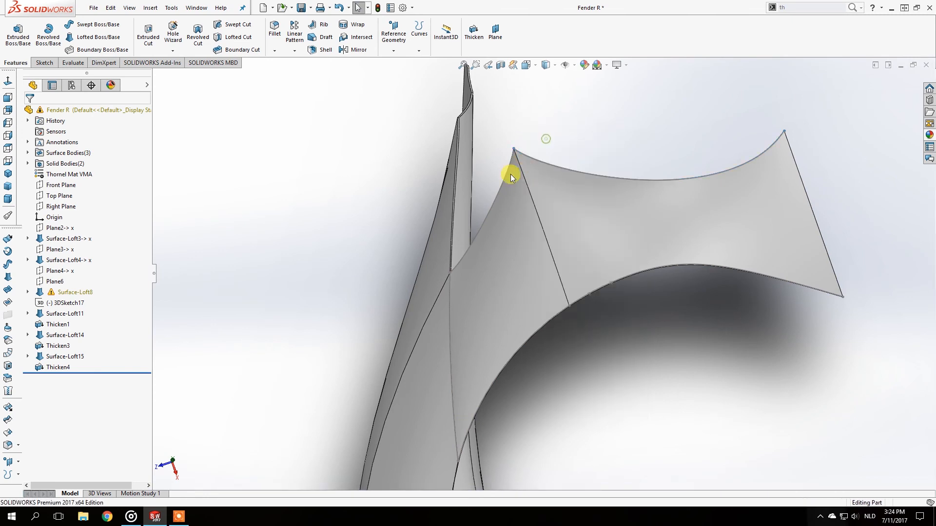
pyautogui.rightClick(506, 173)
pyautogui.click(531, 159)
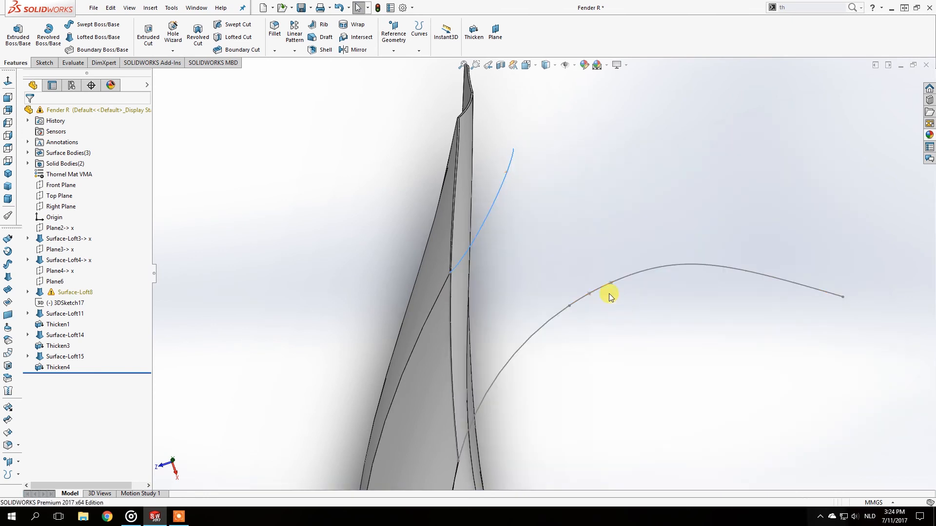
pyautogui.hotkey('ctrl', 'z')
pyautogui.rightClick(528, 260)
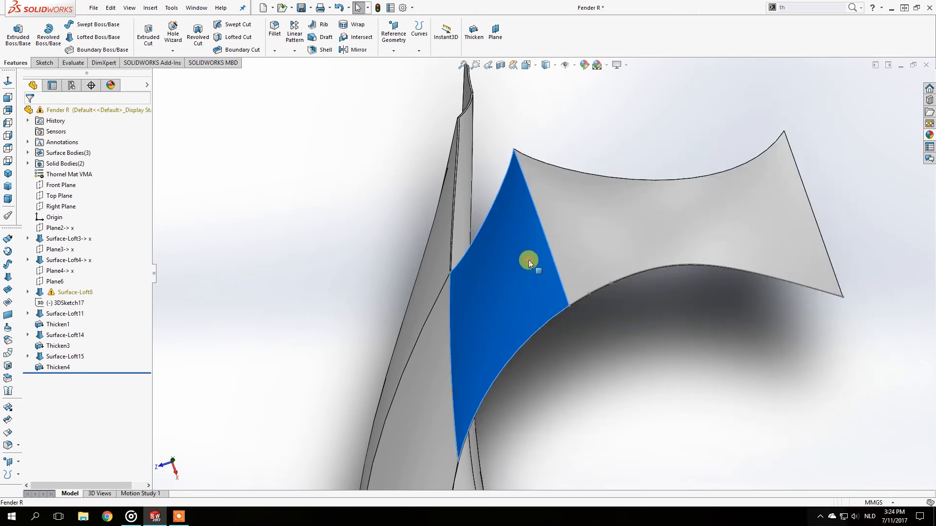
pyautogui.click(754, 305)
pyautogui.rightClick(681, 264)
pyautogui.click(701, 253)
# - Hide the sketch curve along the seam between the upper side panel and the fender
pyautogui.scroll(-1, 585, 271)
pyautogui.moveTo(587, 271)
pyautogui.mouseDown(button='middle')
pyautogui.moveTo(571, 243)
pyautogui.moveTo(564, 184)
pyautogui.moveTo(547, 271)
pyautogui.moveTo(539, 240)
pyautogui.moveTo(554, 268)
pyautogui.moveTo(548, 306)
pyautogui.moveTo(424, 311)
pyautogui.moveTo(527, 334)
pyautogui.moveTo(584, 224)
pyautogui.moveTo(571, 373)
pyautogui.moveTo(560, 271)
pyautogui.moveTo(545, 445)
pyautogui.moveTo(564, 203)
pyautogui.moveTo(607, 275)
pyautogui.moveTo(636, 209)
pyautogui.mouseUp(button='middle')
pyautogui.scroll(-3, 550, 246)
pyautogui.click(546, 253)
pyautogui.rightClick(602, 262)
pyautogui.click(632, 249)
pyautogui.scroll(-2, 601, 265)
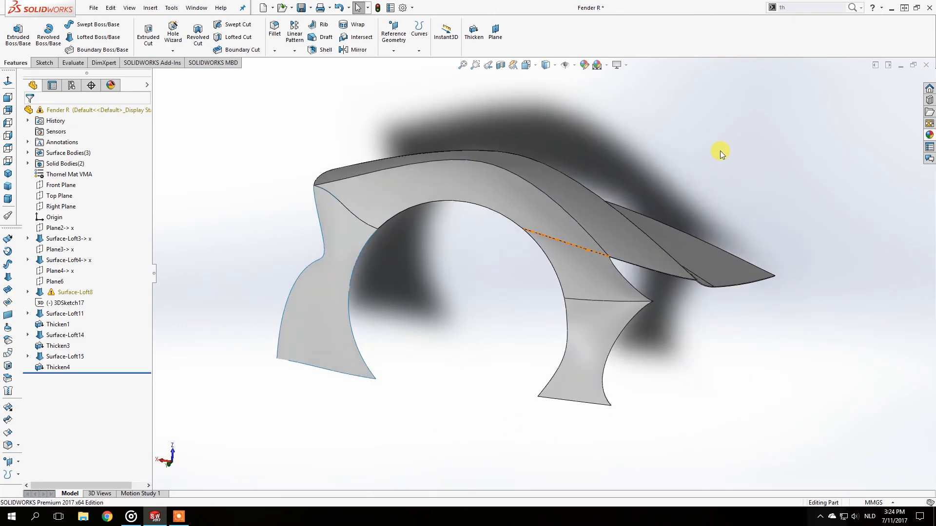
pyautogui.scroll(-3, 580, 268)
pyautogui.click(595, 263)
pyautogui.press('Escape')
pyautogui.moveTo(519, 201); pyautogui.dragTo(428, 144, button='middle')
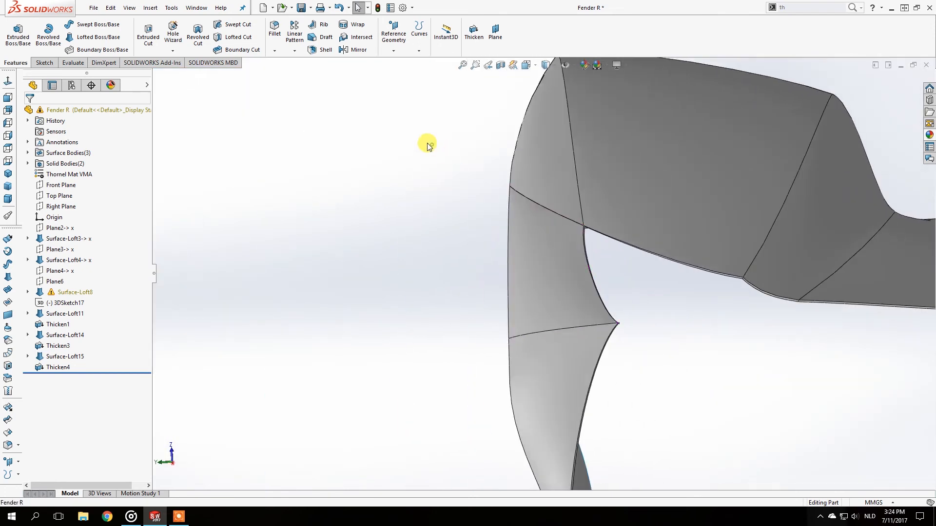
pyautogui.click(348, 39)
pyautogui.click(558, 178)
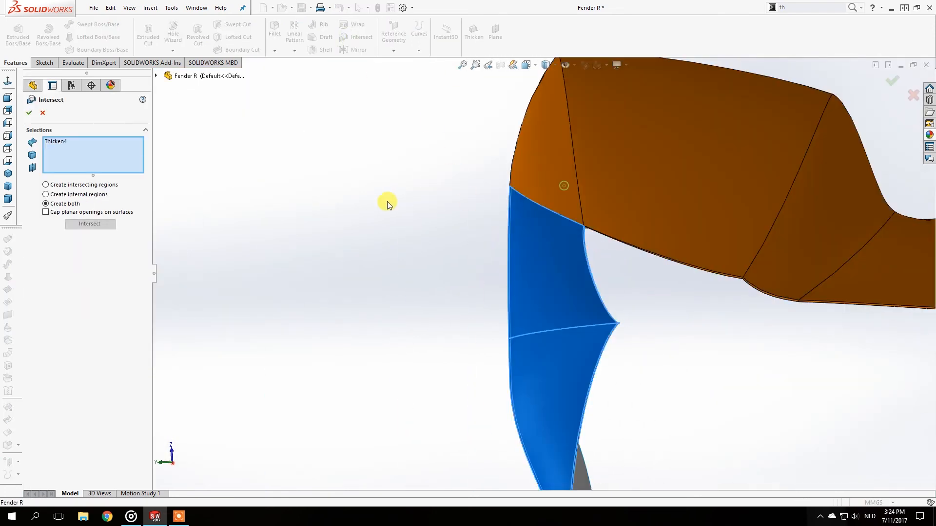
pyautogui.click(45, 114)
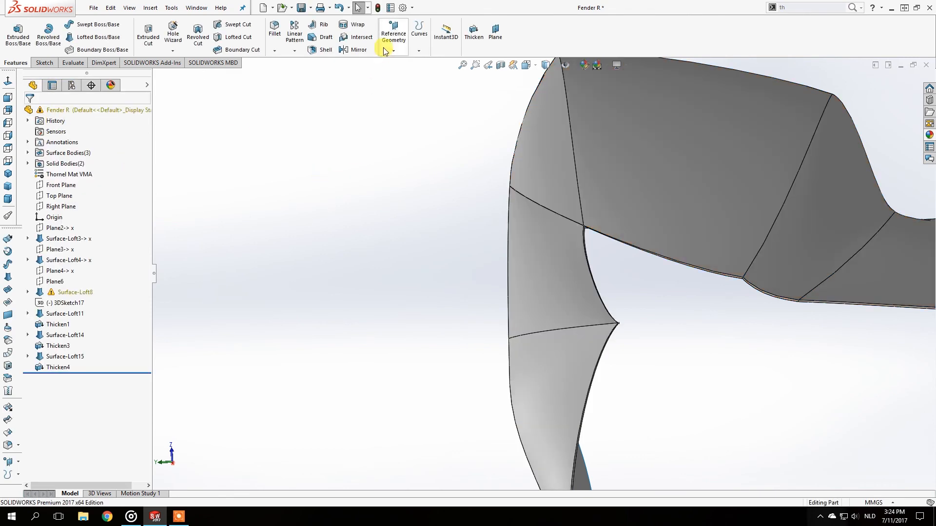
# - Try to intersect the Thicken4 side panel body with the Thicken1 fender body using the Create both option
pyautogui.click(354, 38)
pyautogui.click(560, 253)
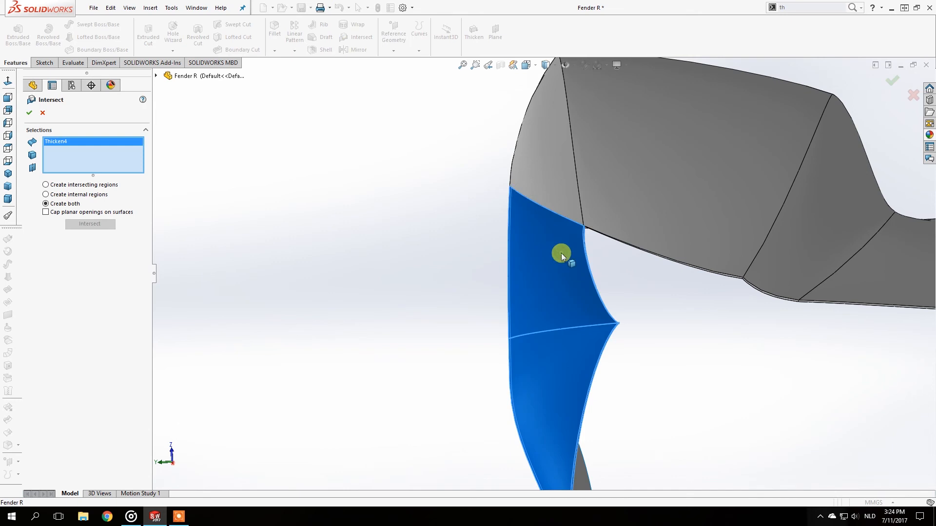
pyautogui.click(544, 177)
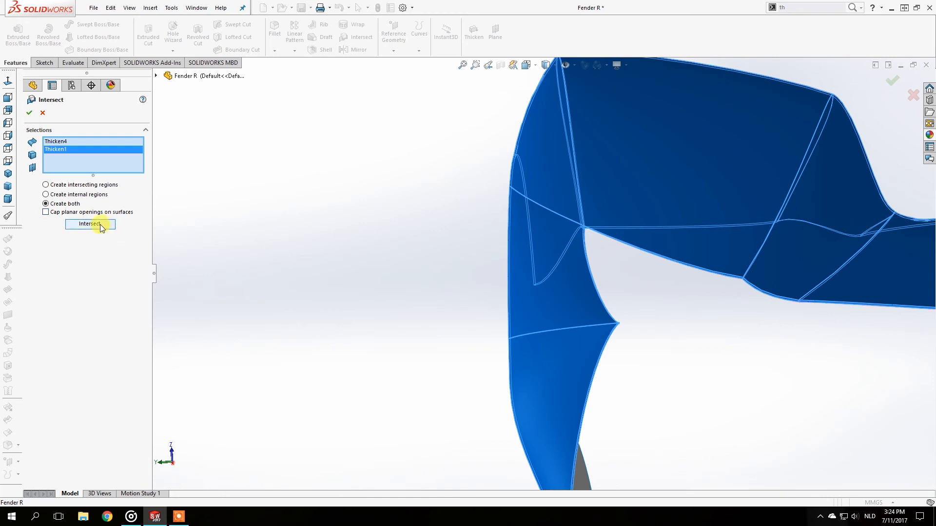
pyautogui.click(101, 225)
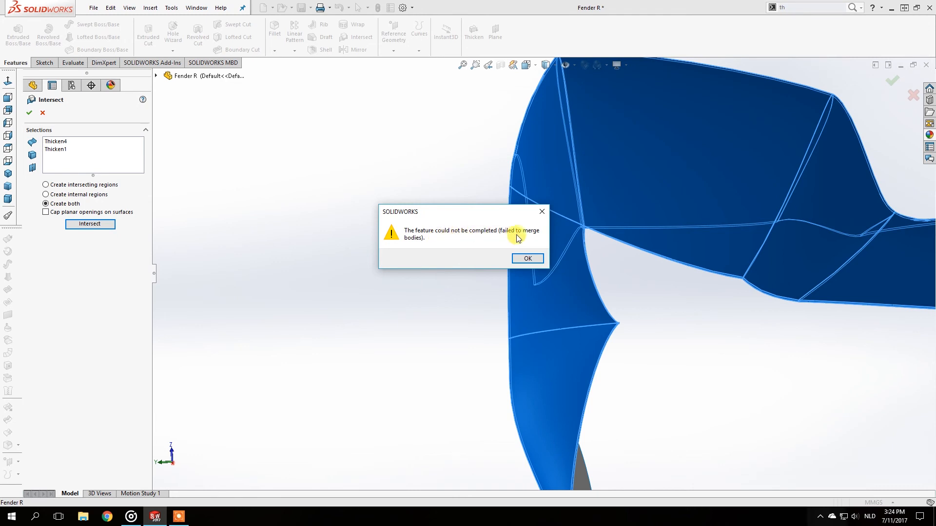
pyautogui.click(527, 259)
pyautogui.click(43, 112)
# - Start an extruded cut sketch on the Top Plane and convert the outline of the upper side panel face into it
pyautogui.moveTo(522, 177); pyautogui.dragTo(669, 247, button='middle')
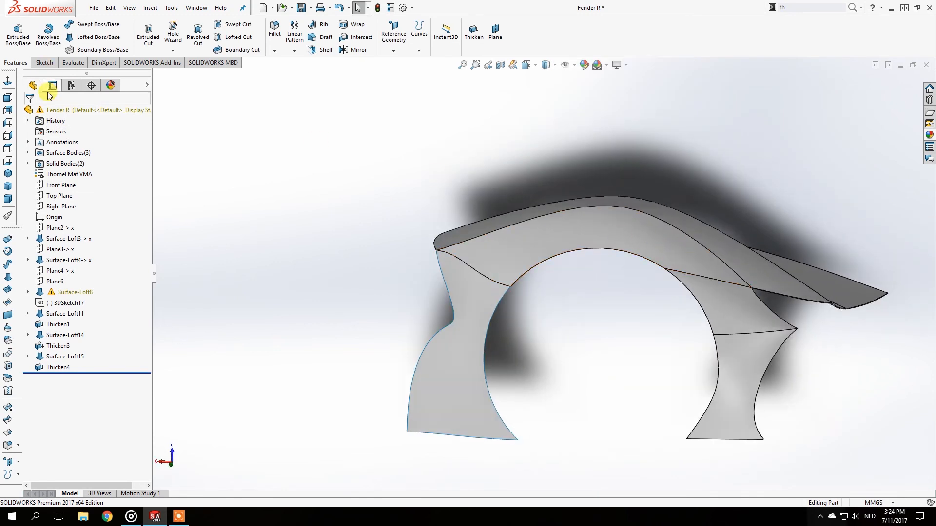
pyautogui.click(8, 97)
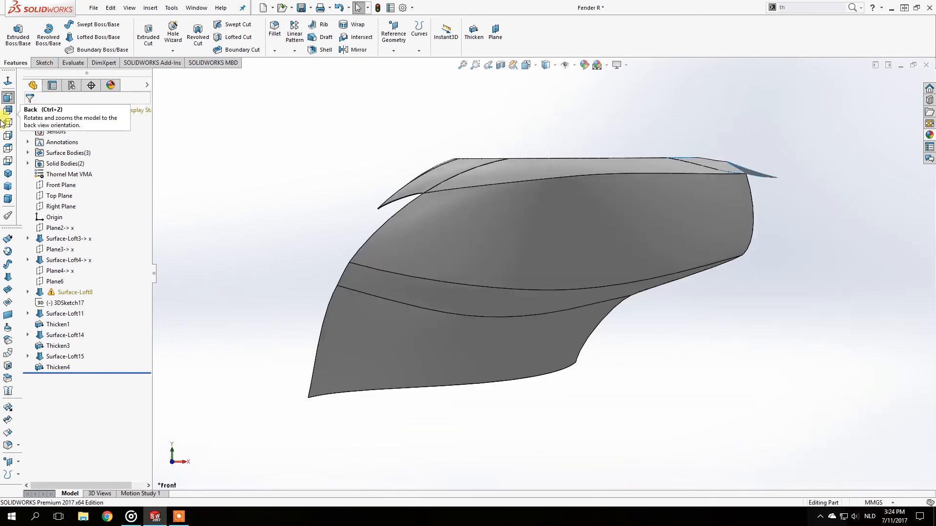
pyautogui.click(59, 196)
pyautogui.moveTo(282, 156); pyautogui.dragTo(532, 150, button='middle')
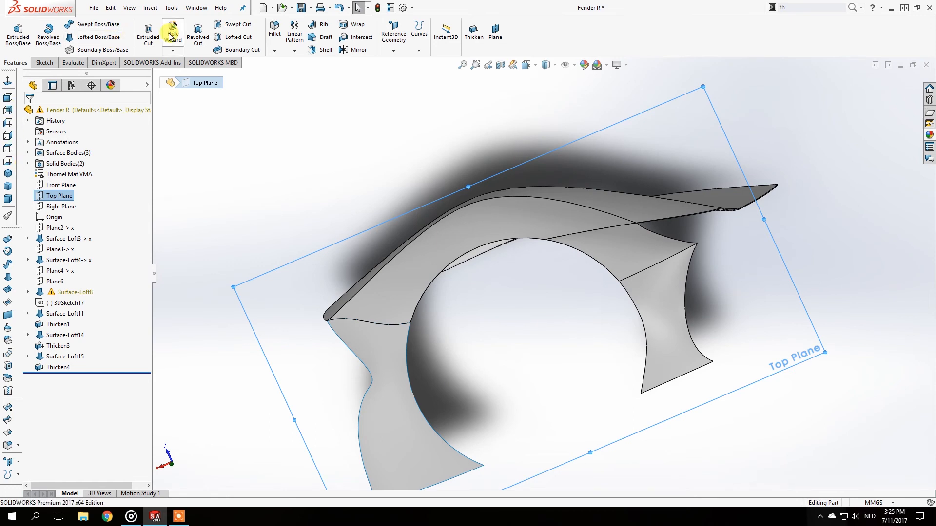
pyautogui.click(148, 34)
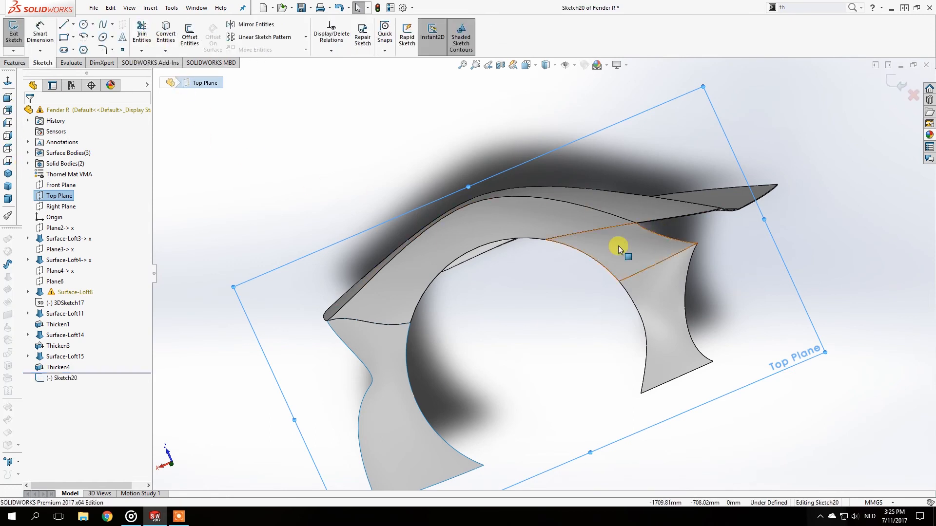
pyautogui.click(564, 258)
pyautogui.click(610, 258)
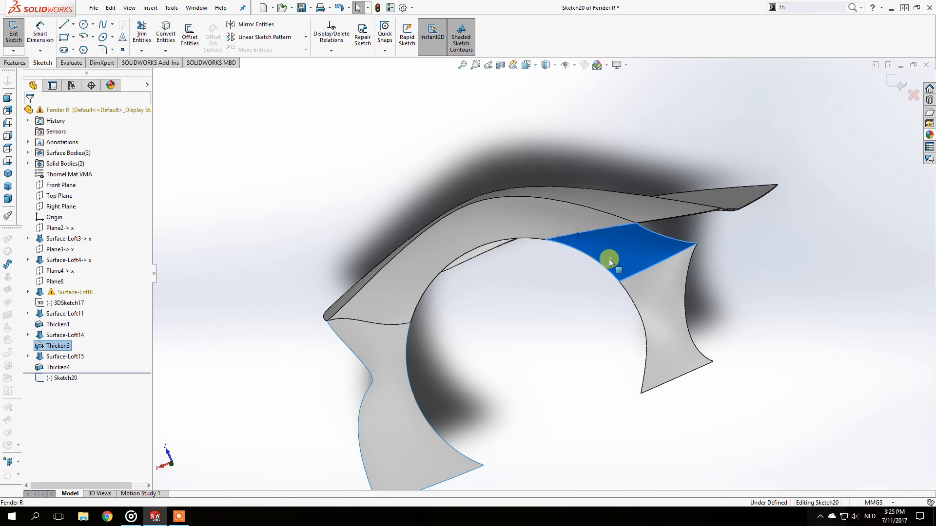
pyautogui.click(171, 48)
# - Offset the converted upper edge of the side panel outline 10 mm inward as a single curve, without selecting the chain
pyautogui.moveTo(512, 208)
pyautogui.mouseDown(button='middle')
pyautogui.moveTo(543, 199)
pyautogui.moveTo(629, 213)
pyautogui.moveTo(632, 269)
pyautogui.mouseUp(button='middle')
pyautogui.scroll(-3, 606, 239)
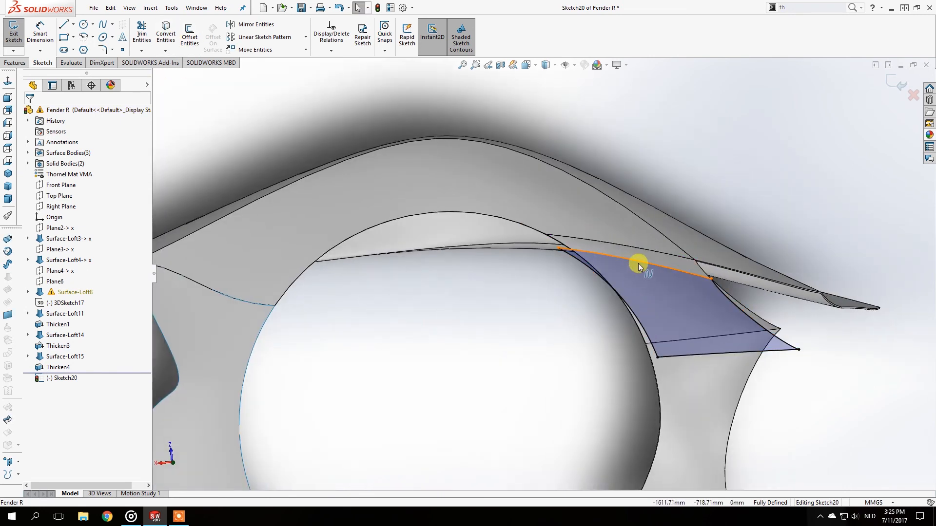
pyautogui.click(618, 259)
pyautogui.click(190, 35)
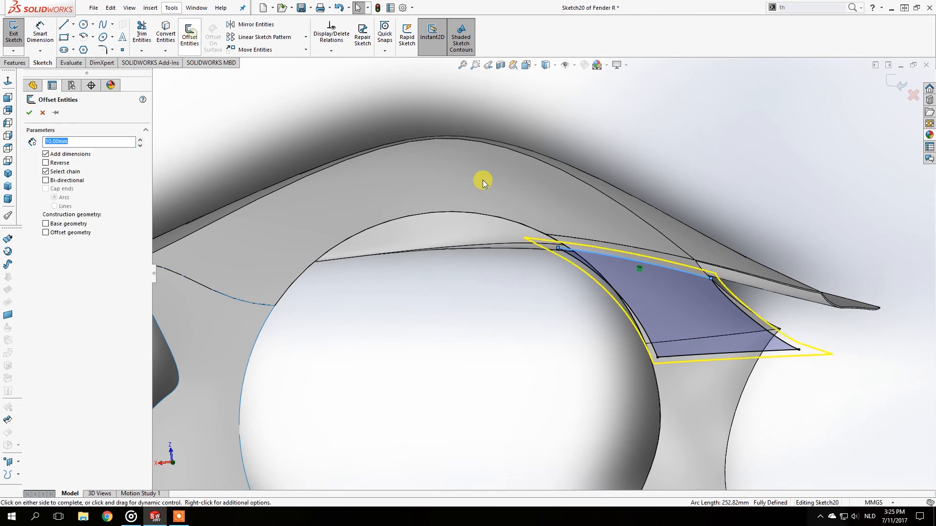
pyautogui.click(59, 172)
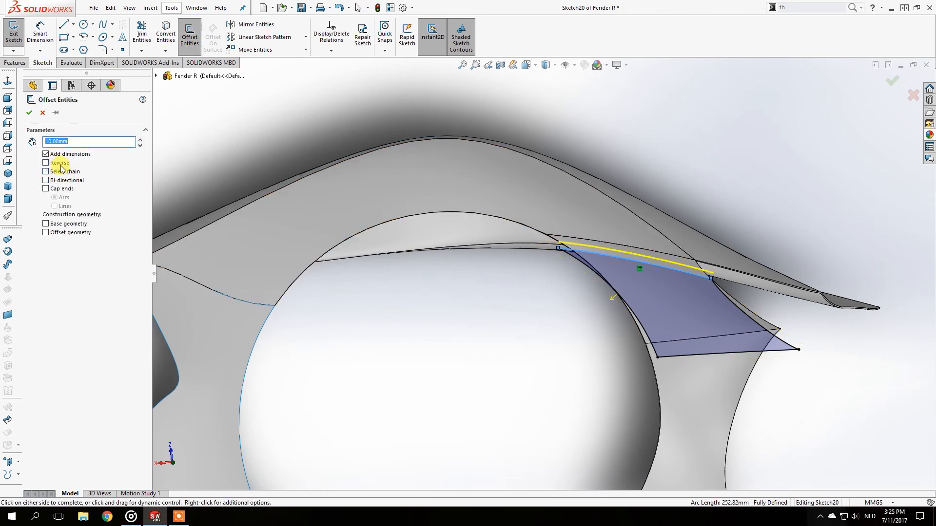
pyautogui.click(57, 167)
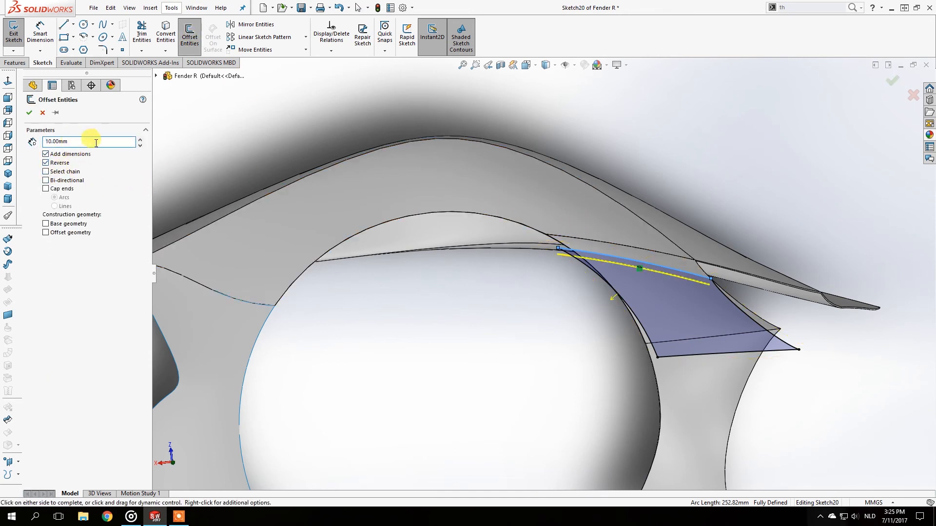
pyautogui.click(29, 113)
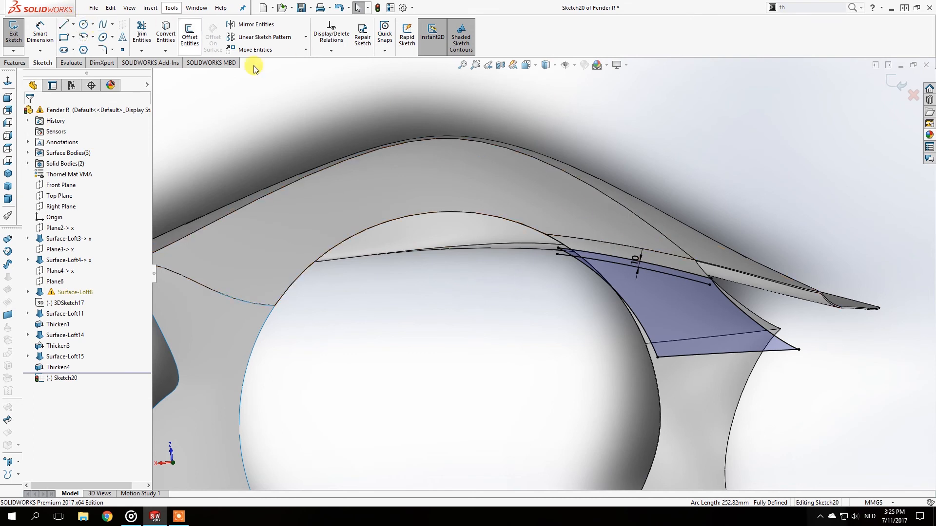
# - Draw a spline through points on the offset curve and its end, extending it past the panel outline's rear side
pyautogui.click(726, 293)
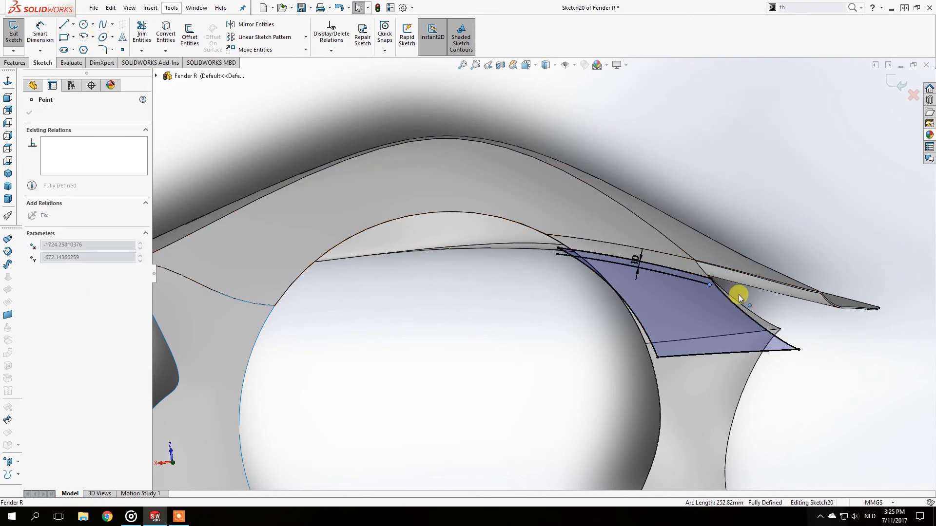
pyautogui.click(106, 26)
pyautogui.scroll(-2, 697, 268)
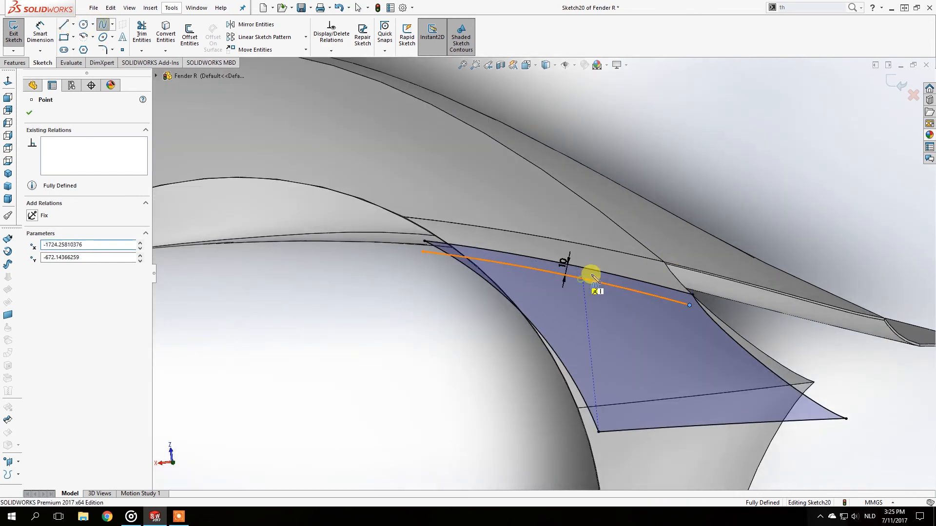
pyautogui.click(585, 281)
pyautogui.click(634, 291)
pyautogui.click(689, 306)
pyautogui.click(815, 345)
pyautogui.click(137, 32)
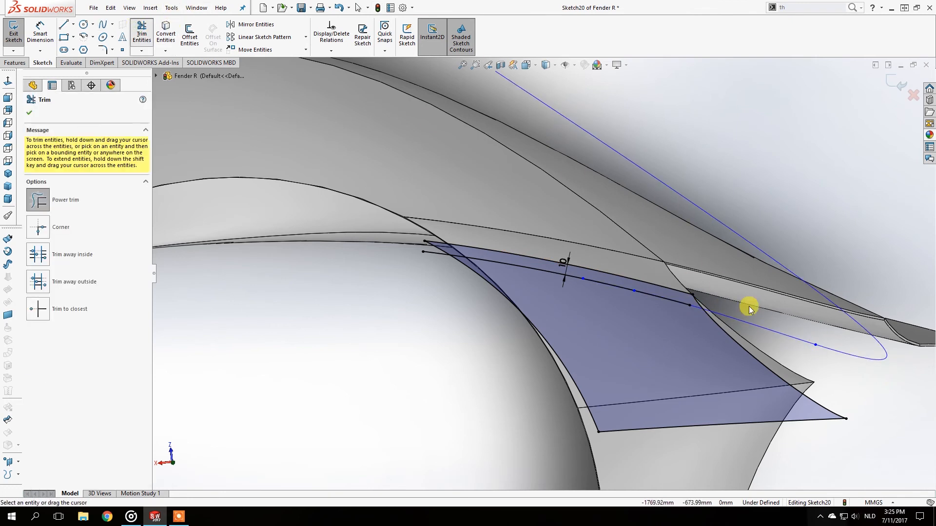
# - Extrude-cut the strip region between the panel outline's upper edge and the offset curve, blind to a depth of 526 mm
pyautogui.click(15, 62)
pyautogui.press('Escape')
pyautogui.click(475, 254)
pyautogui.scroll(-1, 473, 224)
pyautogui.moveTo(473, 224); pyautogui.dragTo(439, 214, button='middle')
pyautogui.moveTo(410, 263); pyautogui.dragTo(686, 247)
pyautogui.moveTo(686, 247); pyautogui.dragTo(575, 199, button='middle')
pyautogui.scroll(8, 480, 200)
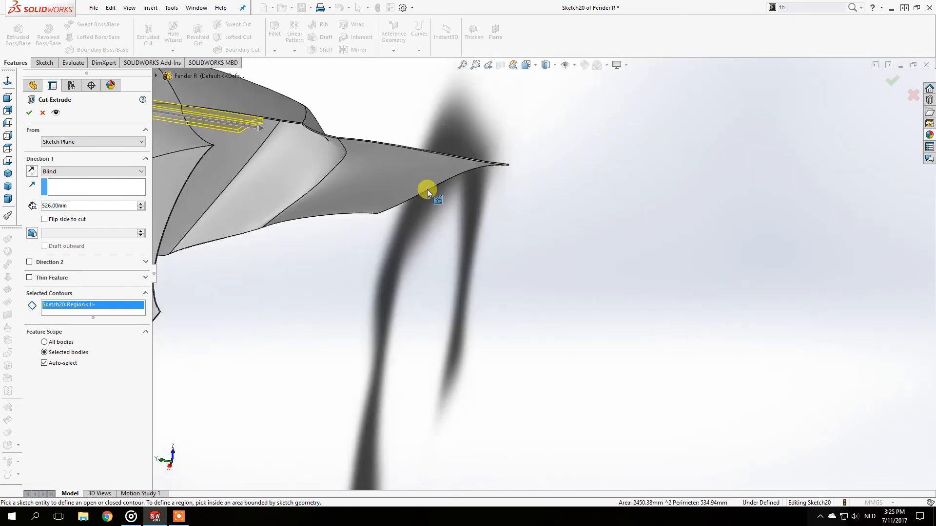
# - Limit the cut's feature scope to the Thicken4 side panel body and complete the cut
pyautogui.click(58, 343)
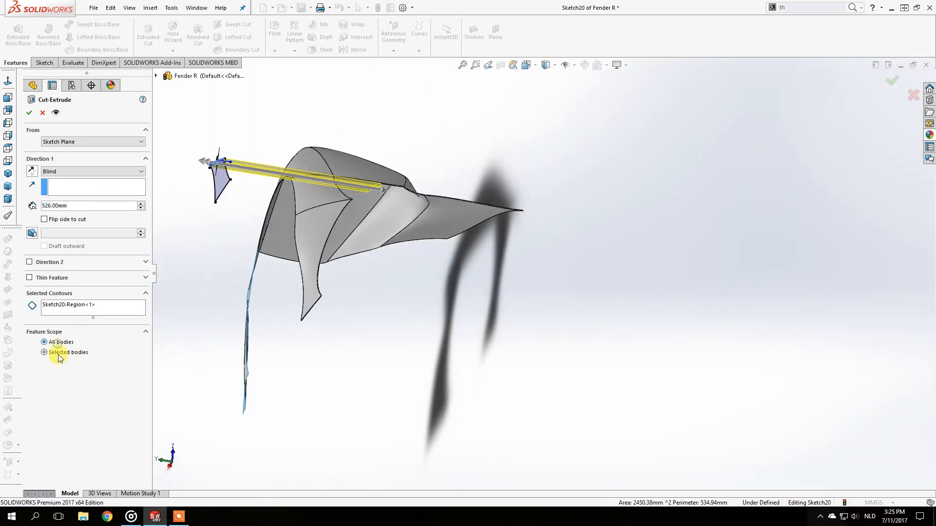
pyautogui.click(60, 353)
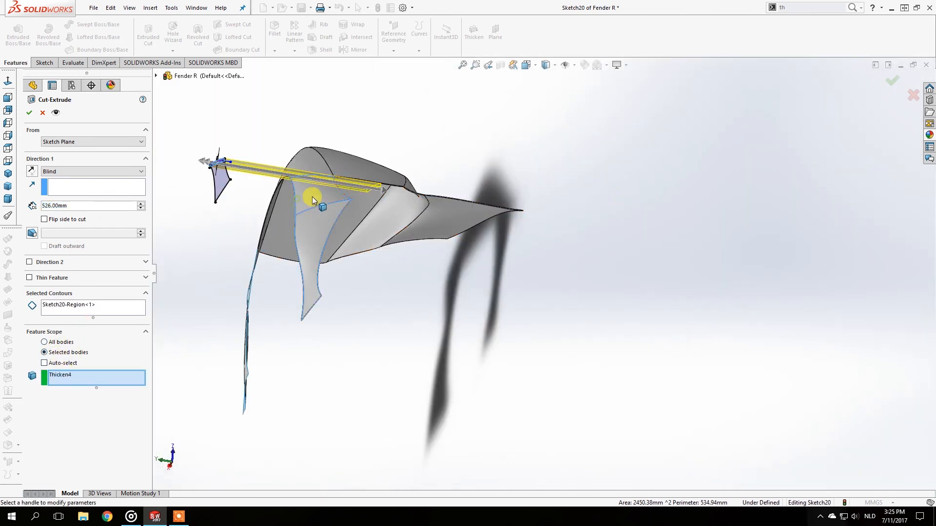
pyautogui.click(369, 184)
pyautogui.scroll(-3, 375, 188)
pyautogui.moveTo(378, 190); pyautogui.dragTo(276, 204, button='middle')
pyautogui.click(30, 113)
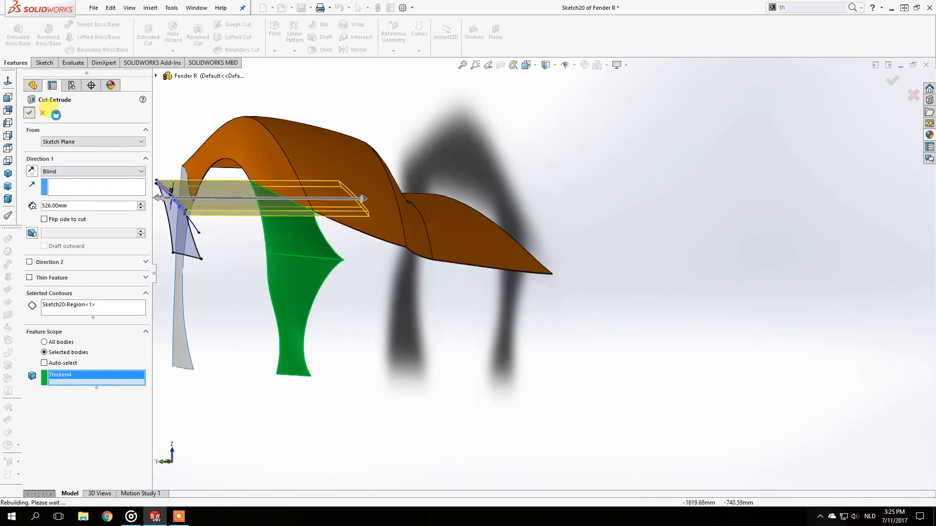
# - Edit the sketch of Cut-Extrude1 and add a short line joining the front ends of the upper edge and offset curve
pyautogui.scroll(-4, 295, 175)
pyautogui.moveTo(288, 169); pyautogui.dragTo(345, 159, button='middle')
pyautogui.scroll(-5, 202, 181)
pyautogui.moveTo(416, 245); pyautogui.dragTo(268, 266, button='middle')
pyautogui.scroll(1, 230, 239)
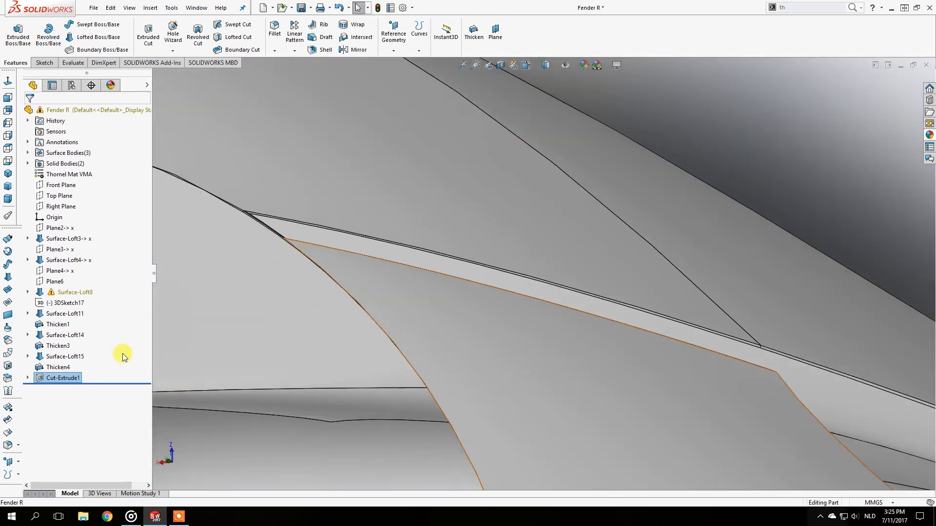
pyautogui.click(28, 378)
pyautogui.click(58, 389)
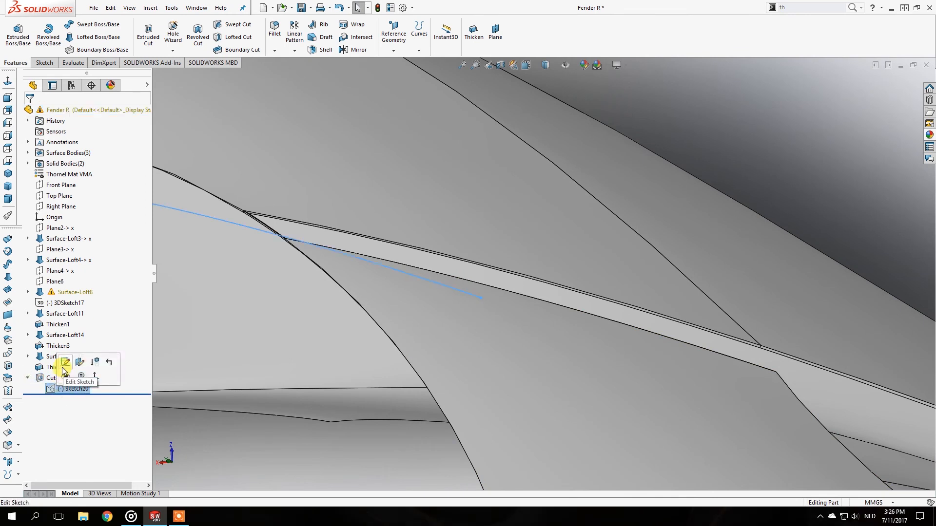
pyautogui.click(330, 197)
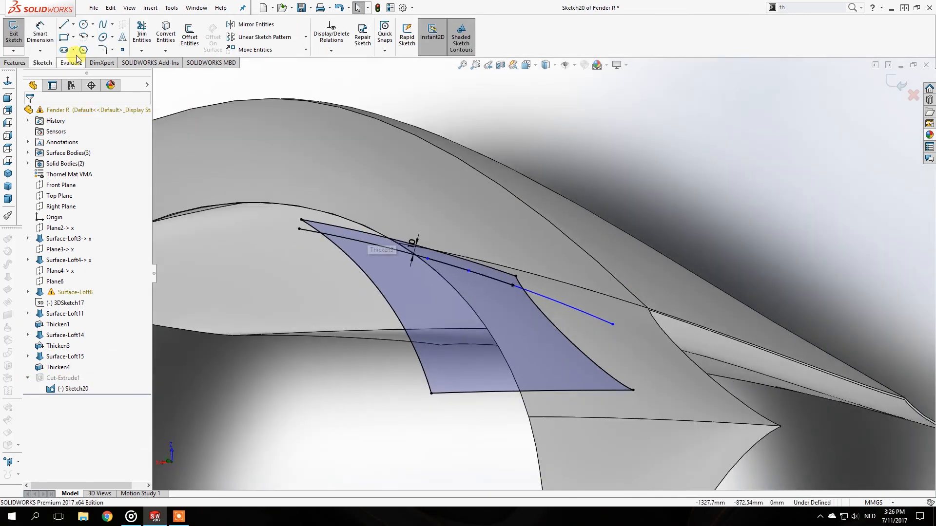
pyautogui.click(68, 32)
pyautogui.click(302, 224)
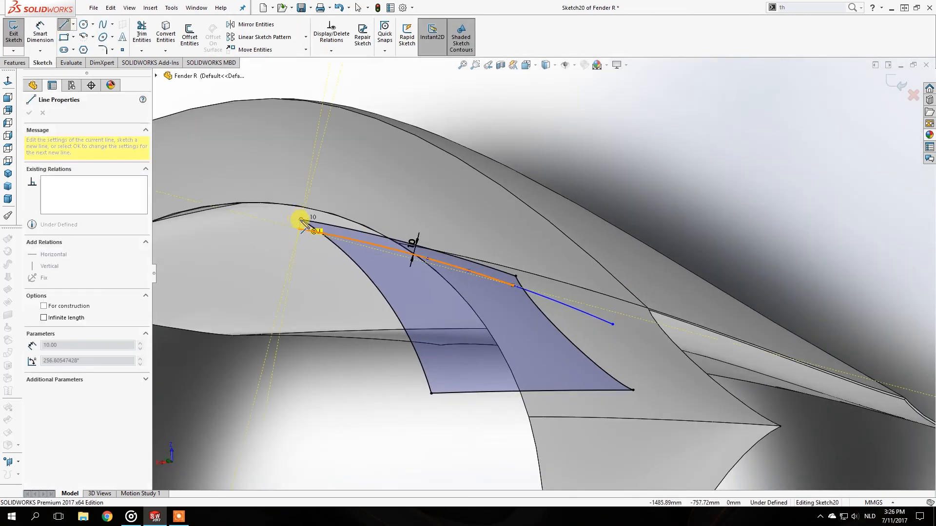
# - Trim the front side curve of the panel outline between its upper edge and the offset curve
pyautogui.click(141, 34)
pyautogui.scroll(-2, 254, 199)
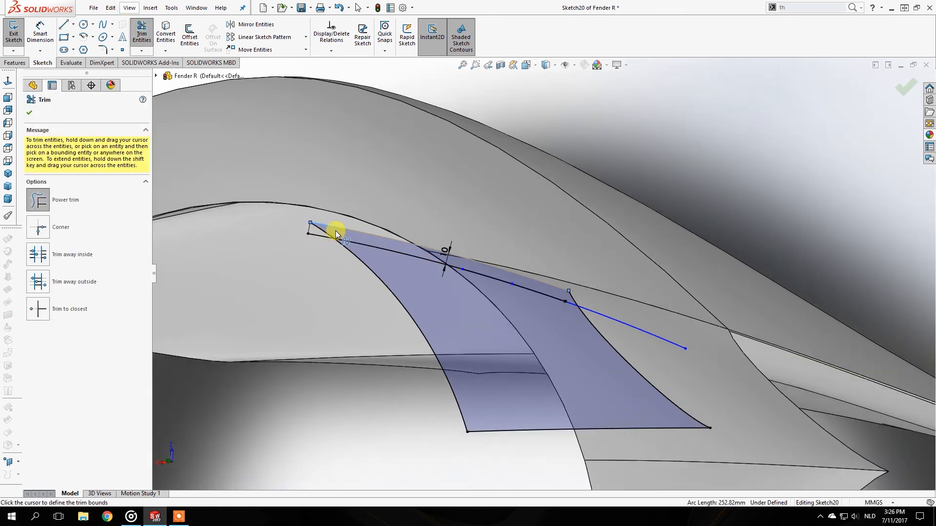
pyautogui.press('Escape')
pyautogui.click(141, 35)
pyautogui.scroll(-3, 317, 187)
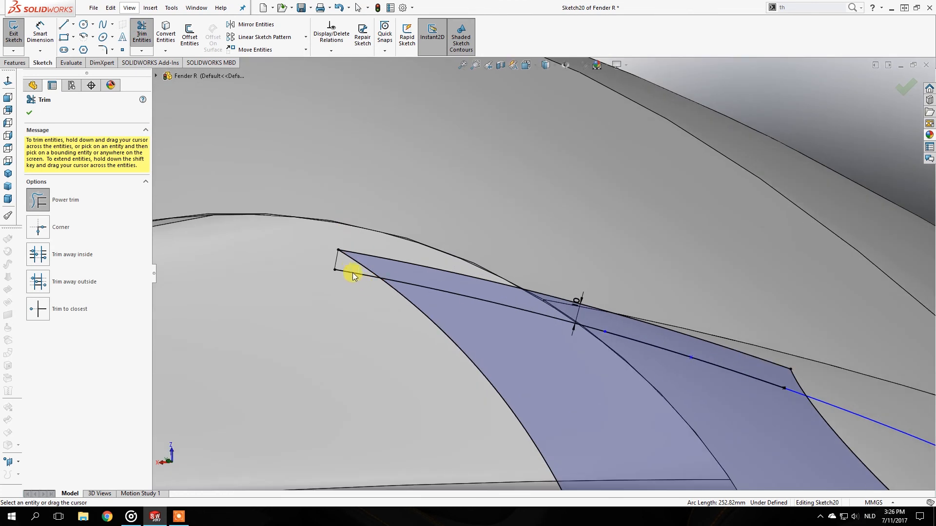
pyautogui.click(370, 267)
pyautogui.press('z')
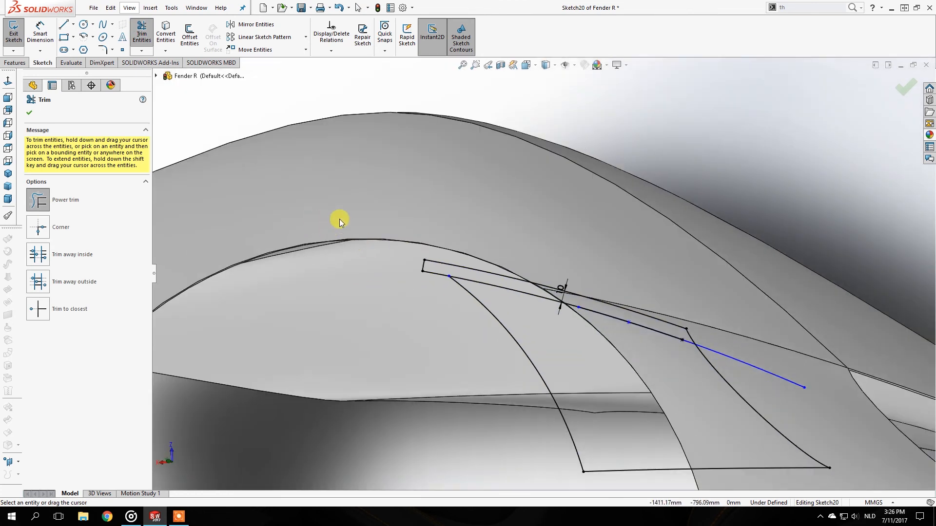
# - Trim the remaining outline below the offset curve and the spline's excess, leaving a closed strip, and rebuild the cut
pyautogui.moveTo(483, 346); pyautogui.dragTo(541, 341)
pyautogui.moveTo(703, 335); pyautogui.dragTo(676, 305)
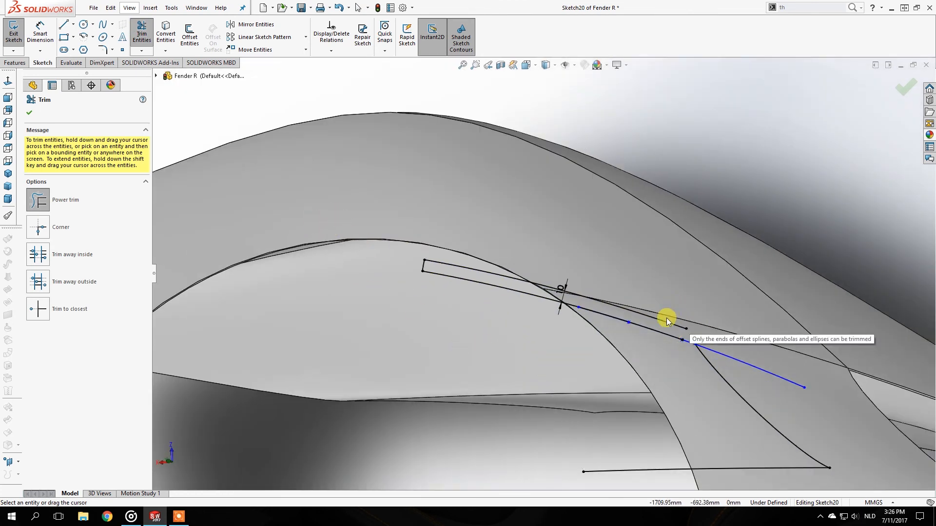
pyautogui.hotkey('ctrl', 'z')
pyautogui.click(142, 35)
pyautogui.moveTo(730, 312); pyautogui.dragTo(709, 389)
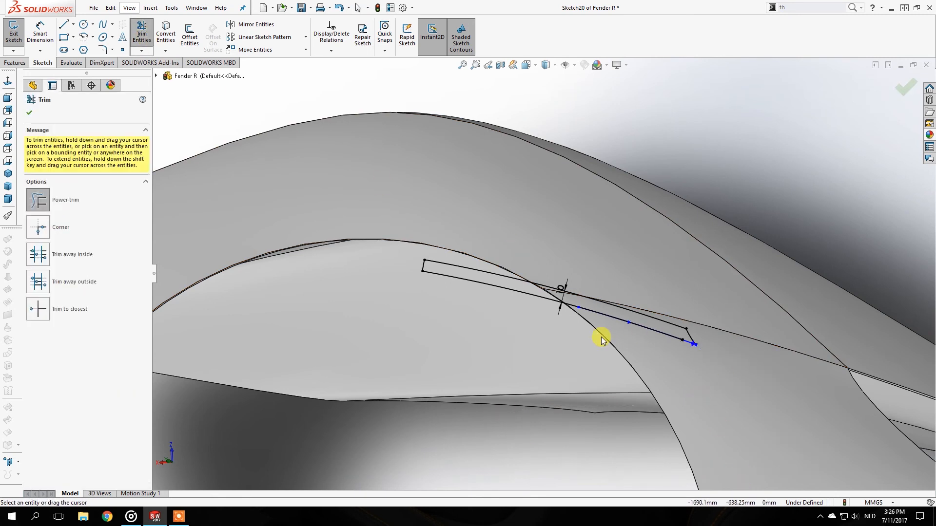
pyautogui.scroll(3, 560, 293)
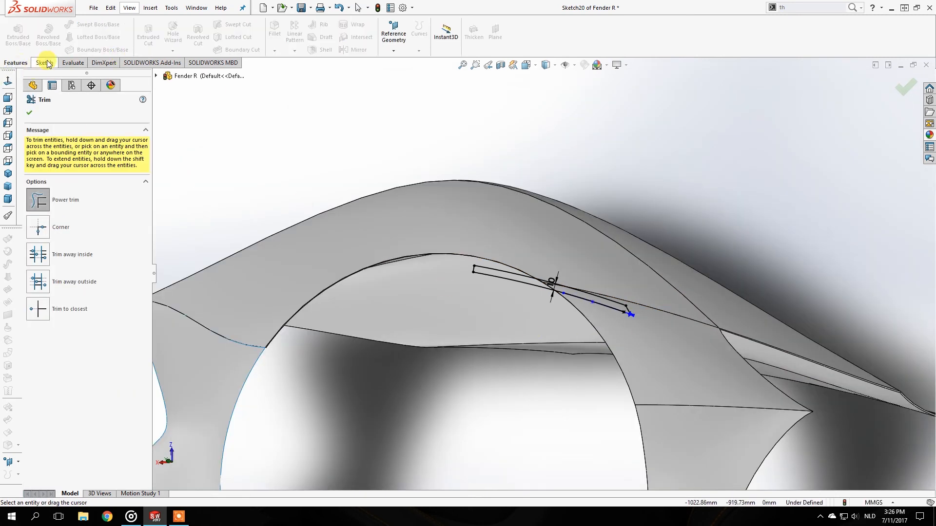
pyautogui.click(13, 50)
pyautogui.click(22, 62)
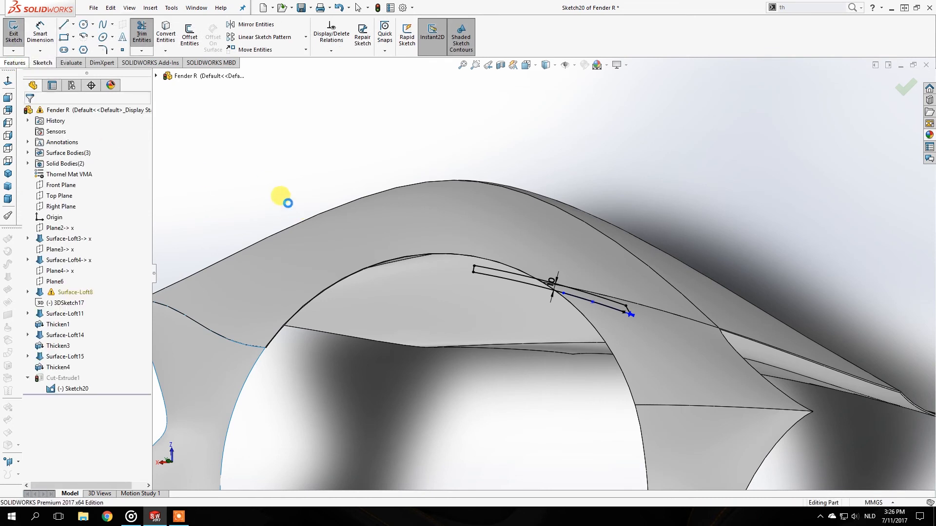
# - Examine the gap between the fender's thickened edge and the cut upper edge of the side panel
pyautogui.scroll(3, 603, 229)
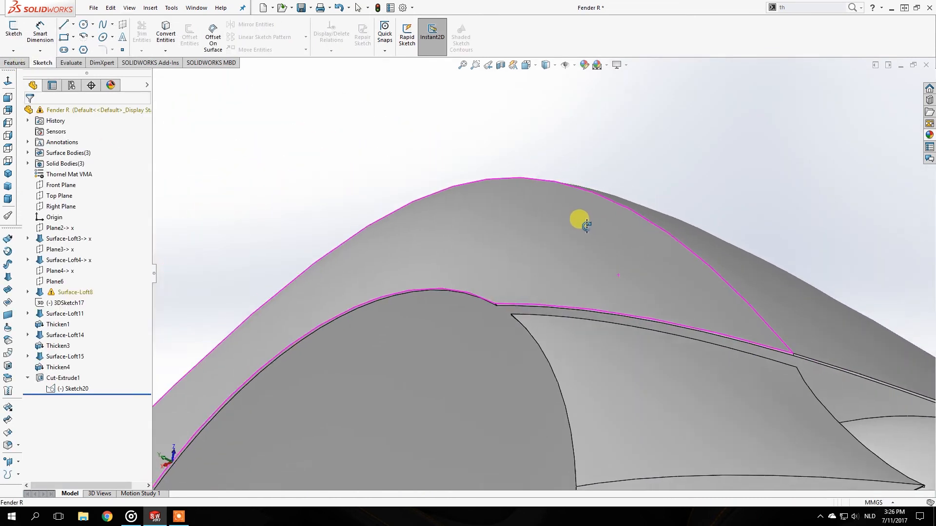
pyautogui.scroll(-6, 618, 307)
pyautogui.scroll(3, 529, 287)
pyautogui.scroll(-4, 445, 271)
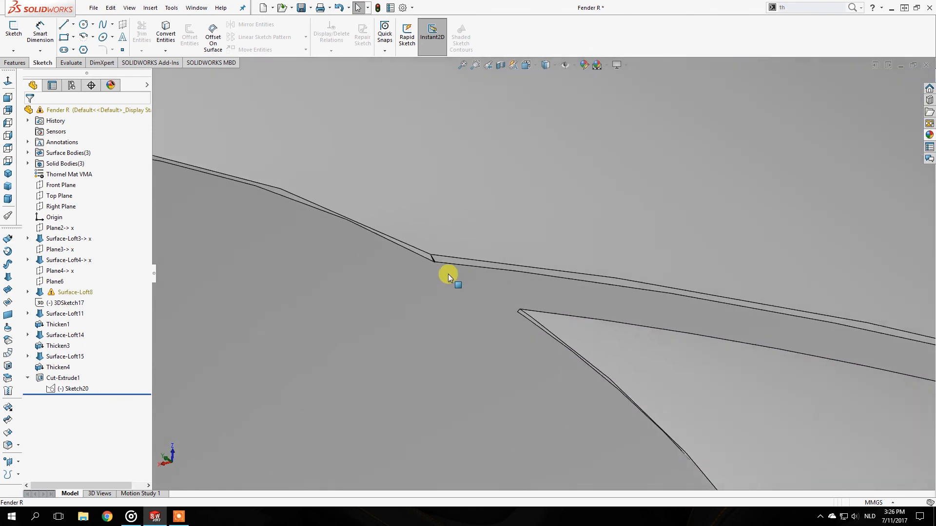
pyautogui.click(464, 259)
pyautogui.moveTo(464, 260); pyautogui.dragTo(442, 215, button='middle')
pyautogui.scroll(-5, 478, 267)
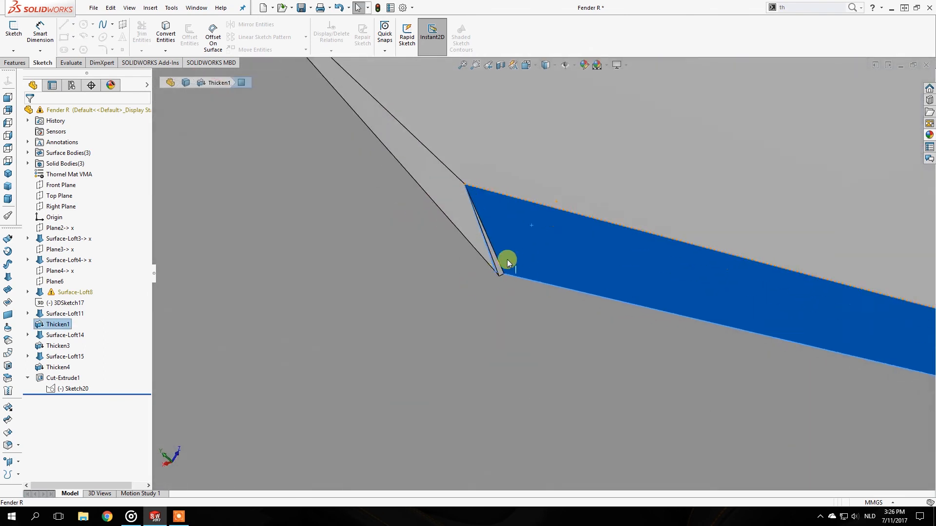
pyautogui.scroll(10, 511, 263)
pyautogui.click(679, 307)
pyautogui.click(655, 217)
pyautogui.click(643, 274)
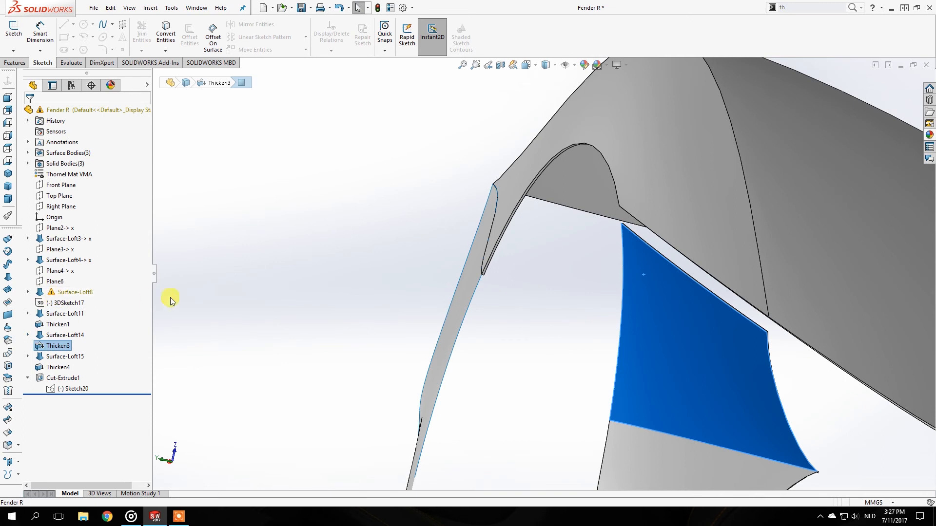
# - Show the guide curve sketches 3DSketch27 and 3DSketch18 of Surface-Loft14
pyautogui.click(46, 336)
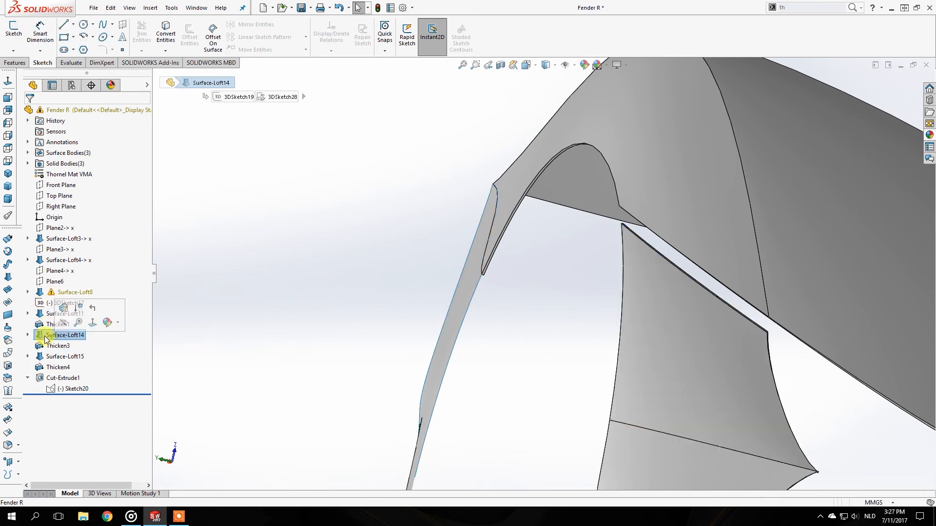
pyautogui.click(27, 334)
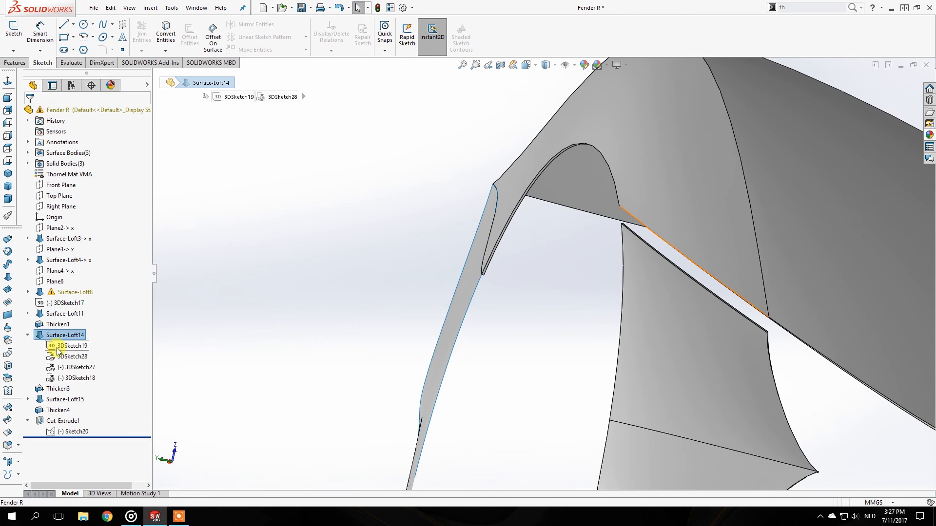
pyautogui.click(73, 368)
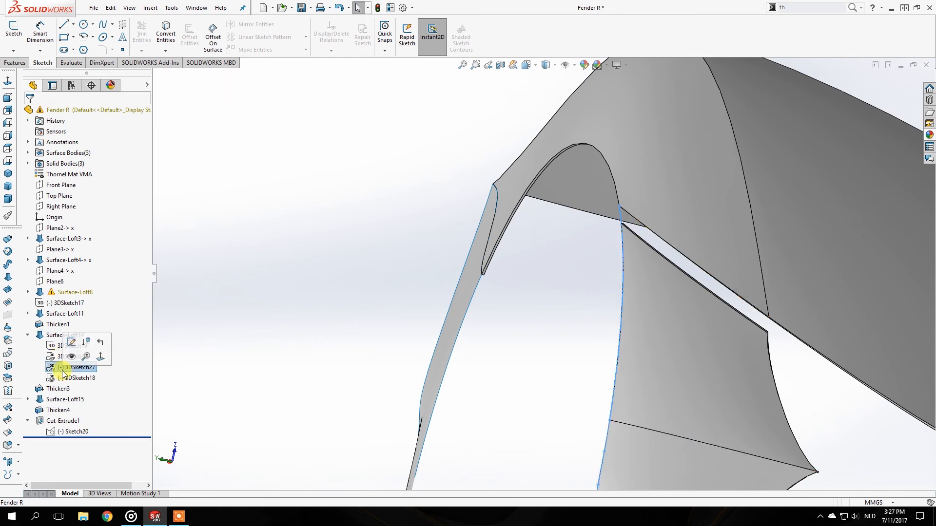
pyautogui.click(72, 356)
pyautogui.click(70, 375)
pyautogui.click(72, 366)
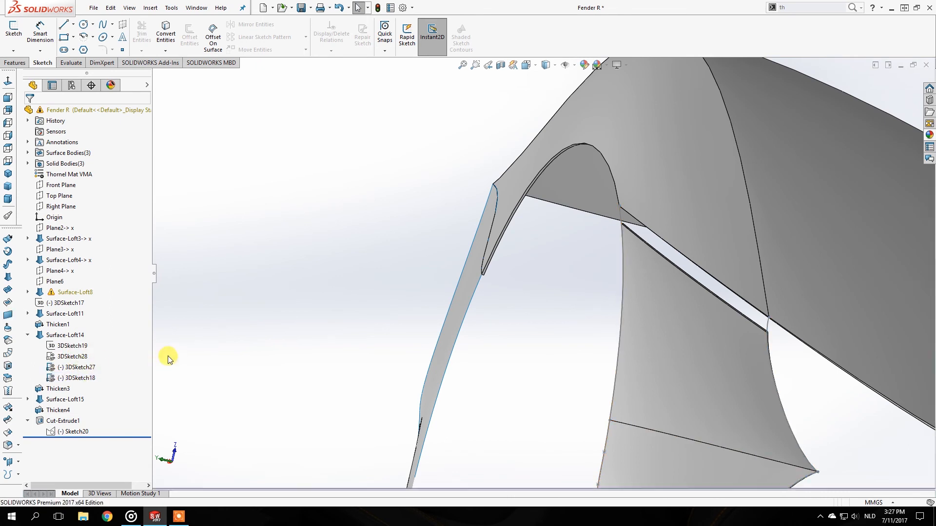
# - Start a 3D sketch and convert the outline of the fender's thin edge face above the side panel gap into it
pyautogui.moveTo(675, 352); pyautogui.dragTo(629, 328, button='middle')
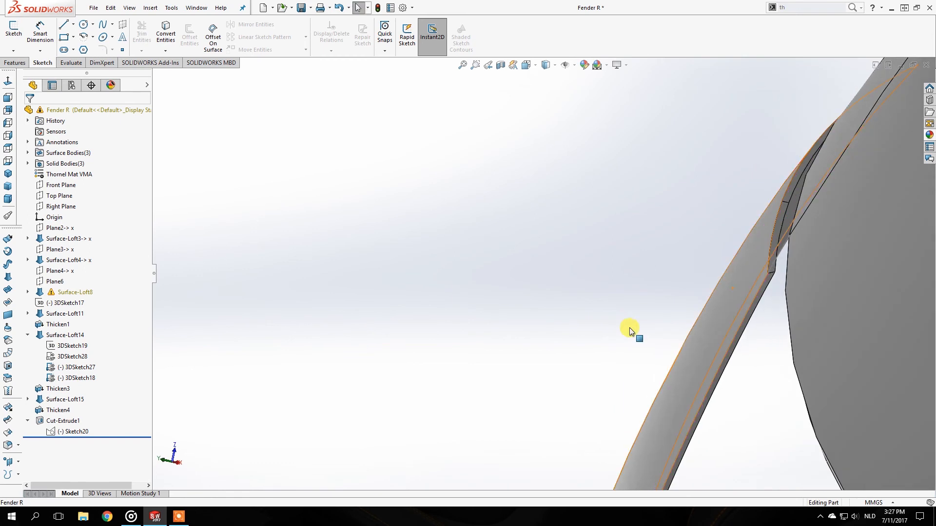
pyautogui.scroll(-6, 726, 215)
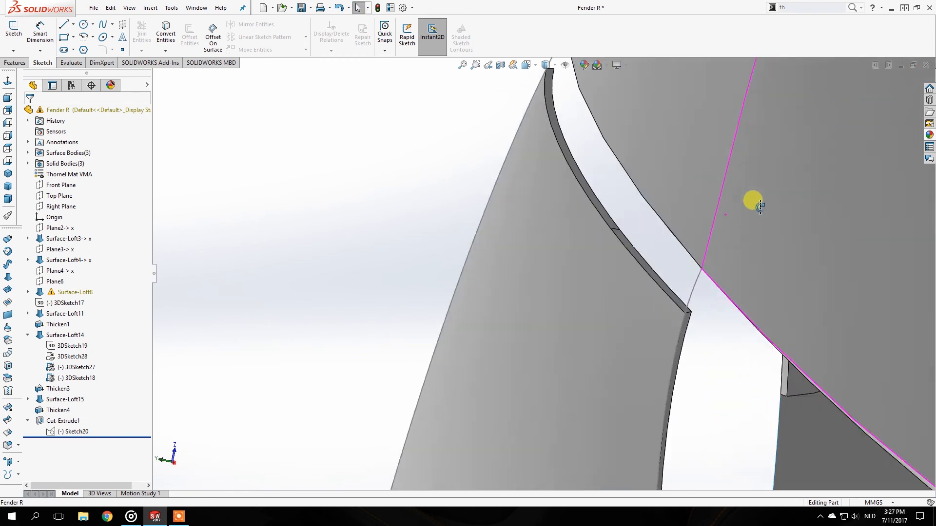
pyautogui.click(656, 246)
pyautogui.scroll(5, 426, 223)
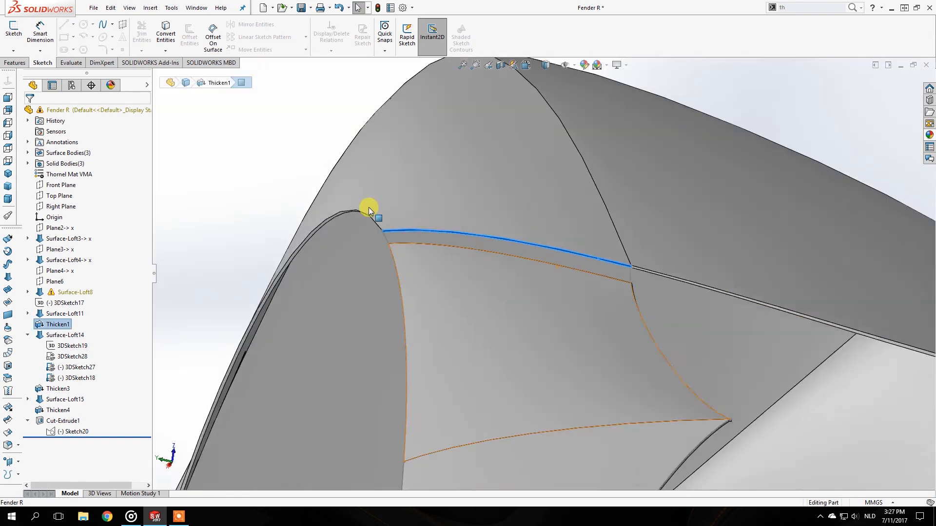
pyautogui.click(15, 63)
pyautogui.click(43, 63)
pyautogui.click(14, 51)
pyautogui.click(26, 70)
pyautogui.click(164, 30)
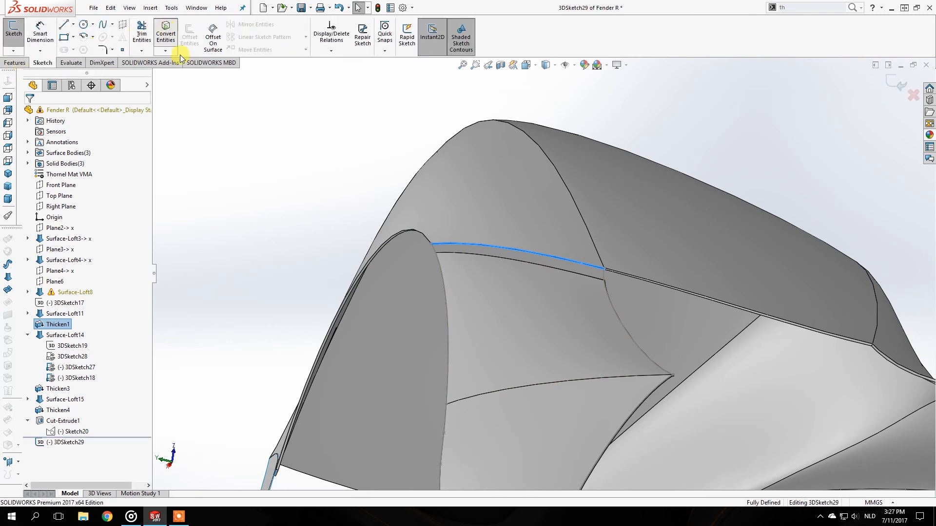
# - Delete the converted fender edge outline from the 3D sketch
pyautogui.scroll(-4, 559, 277)
pyautogui.moveTo(560, 276); pyautogui.dragTo(502, 322, button='middle')
pyautogui.moveTo(562, 259); pyautogui.dragTo(560, 213, button='middle')
pyautogui.moveTo(551, 99); pyautogui.dragTo(701, 375)
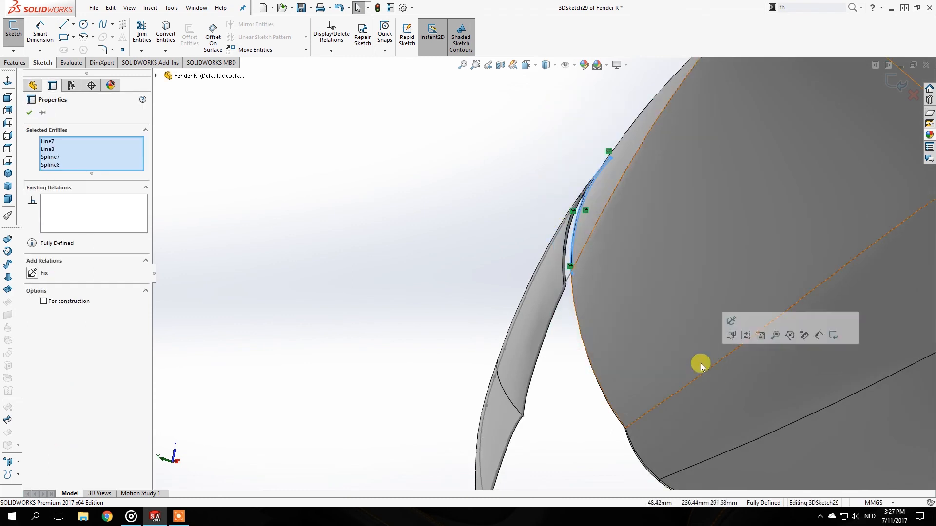
pyautogui.press('Delete')
# - Convert the outlines of the side panel's two narrow cut edge faces into the 3D sketch and finish the sketch
pyautogui.scroll(-5, 561, 260)
pyautogui.moveTo(560, 259); pyautogui.dragTo(537, 268, button='middle')
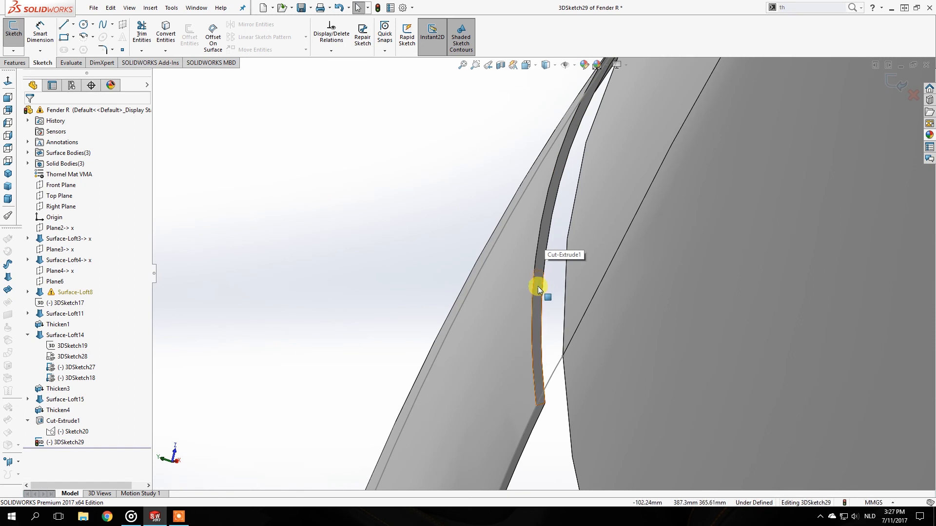
pyautogui.click(538, 289)
pyautogui.click(542, 259)
pyautogui.click(162, 46)
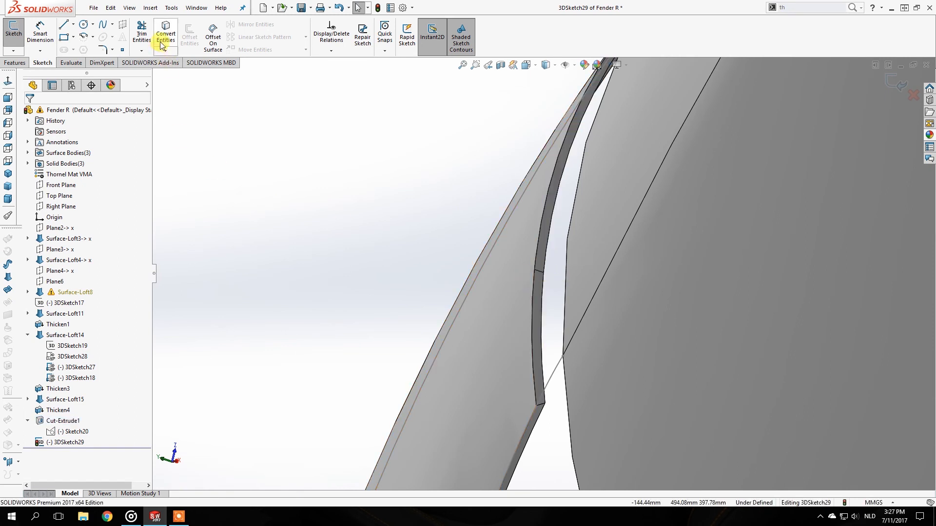
pyautogui.click(539, 294)
pyautogui.click(537, 260)
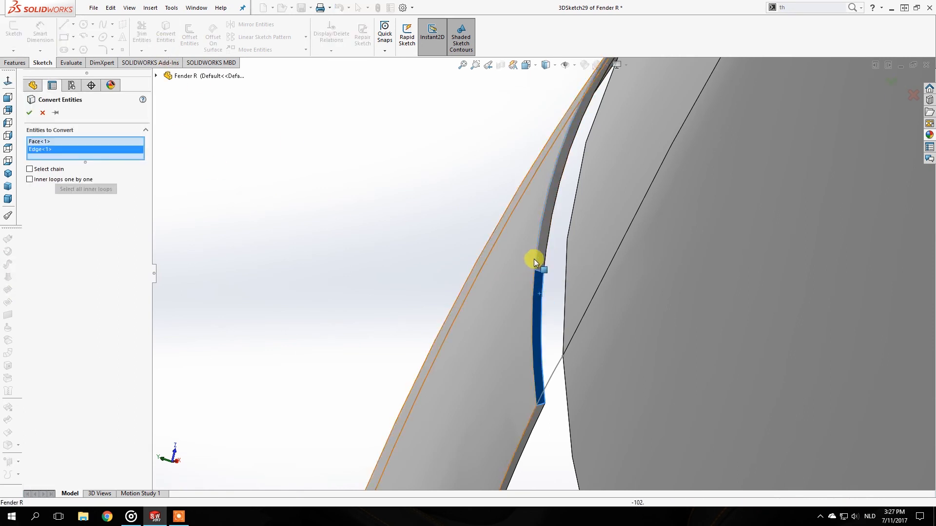
pyautogui.click(533, 261)
pyautogui.click(537, 262)
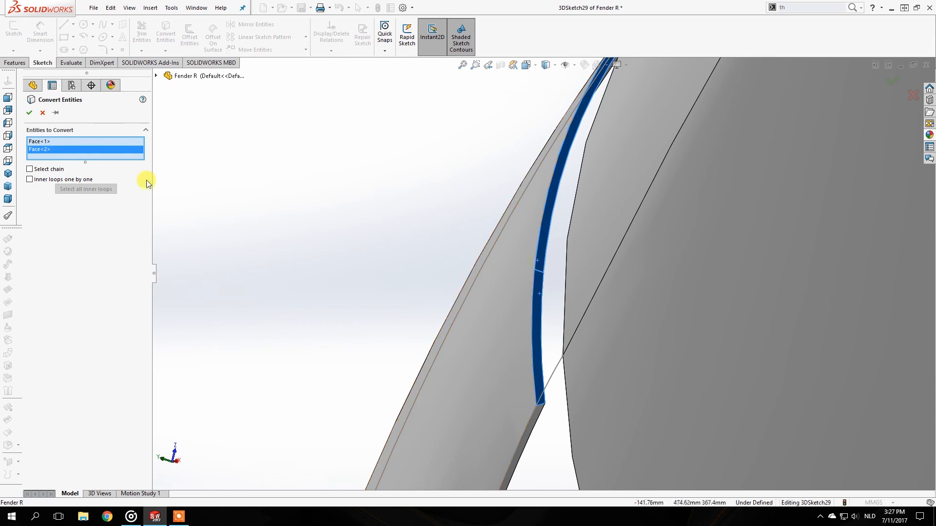
pyautogui.click(29, 113)
pyautogui.moveTo(549, 371)
pyautogui.mouseDown(button='middle')
pyautogui.moveTo(528, 339)
pyautogui.moveTo(551, 317)
pyautogui.moveTo(541, 302)
pyautogui.mouseUp(button='middle')
pyautogui.click(13, 50)
pyautogui.click(35, 63)
pyautogui.click(99, 48)
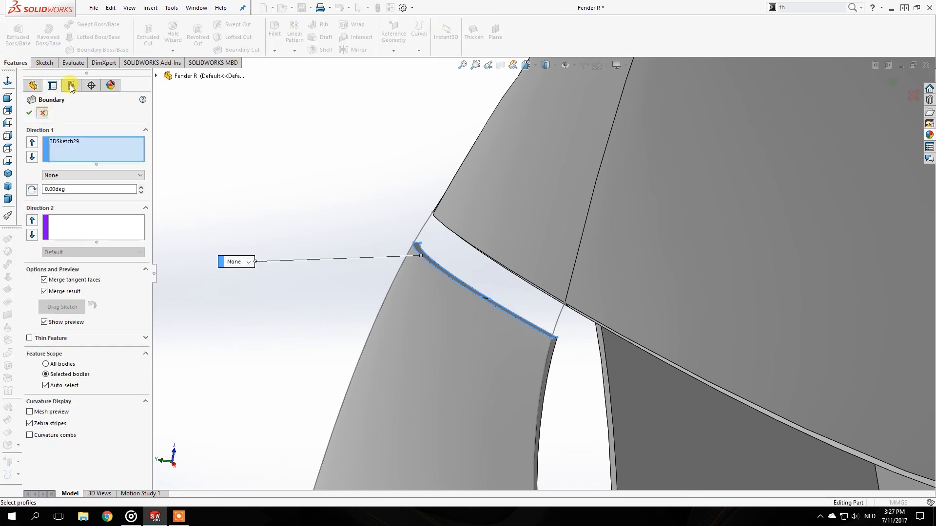
pyautogui.click(43, 113)
# - Try to loft a solid from 3DSketch29 to the fender's thin edge face, with 3DSketch27 and 3DSketch18 as guide curves
pyautogui.click(99, 37)
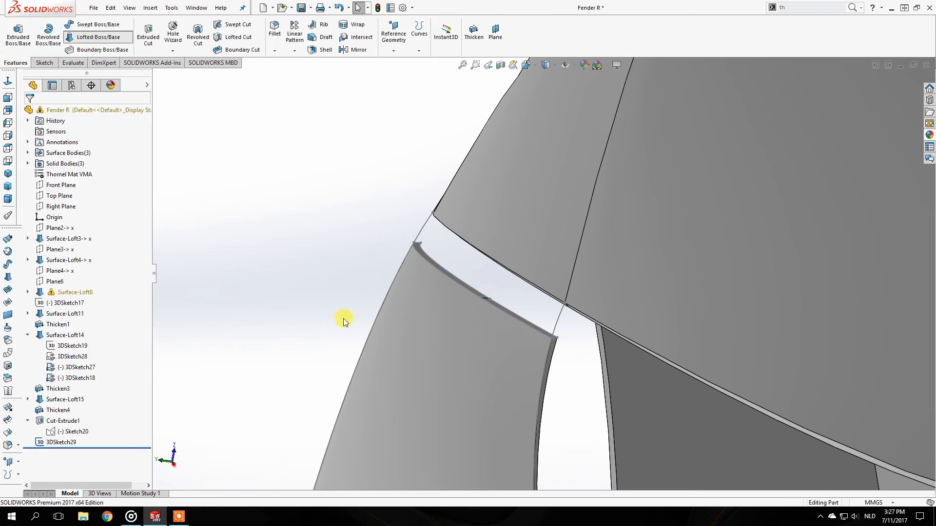
pyautogui.click(535, 333)
pyautogui.moveTo(539, 328)
pyautogui.mouseDown(button='middle')
pyautogui.moveTo(569, 262)
pyautogui.moveTo(551, 300)
pyautogui.moveTo(562, 268)
pyautogui.moveTo(568, 307)
pyautogui.moveTo(214, 279)
pyautogui.mouseUp(button='middle')
pyautogui.click(536, 285)
pyautogui.click(85, 235)
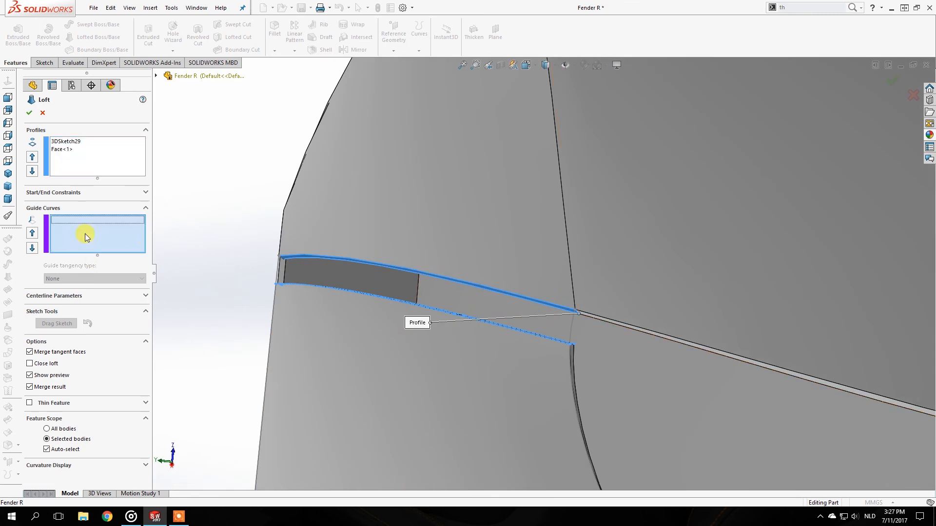
pyautogui.click(277, 273)
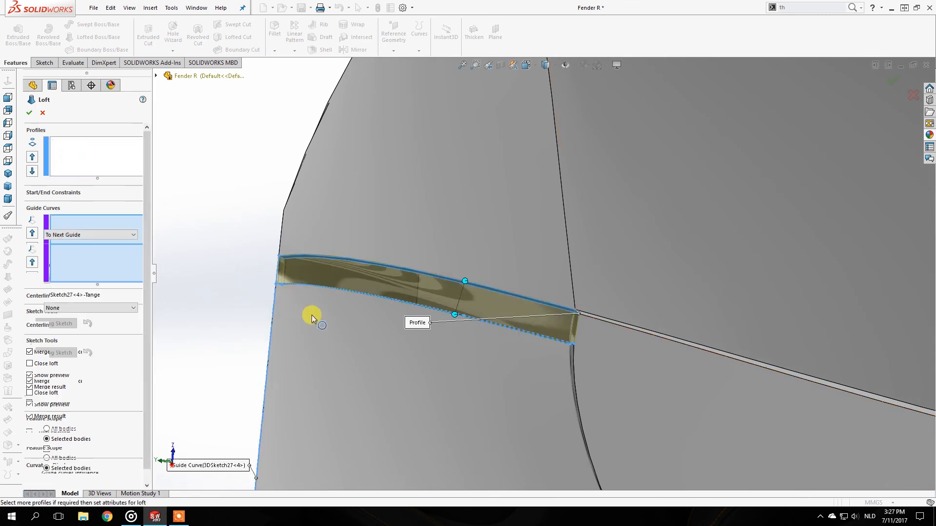
pyautogui.click(573, 327)
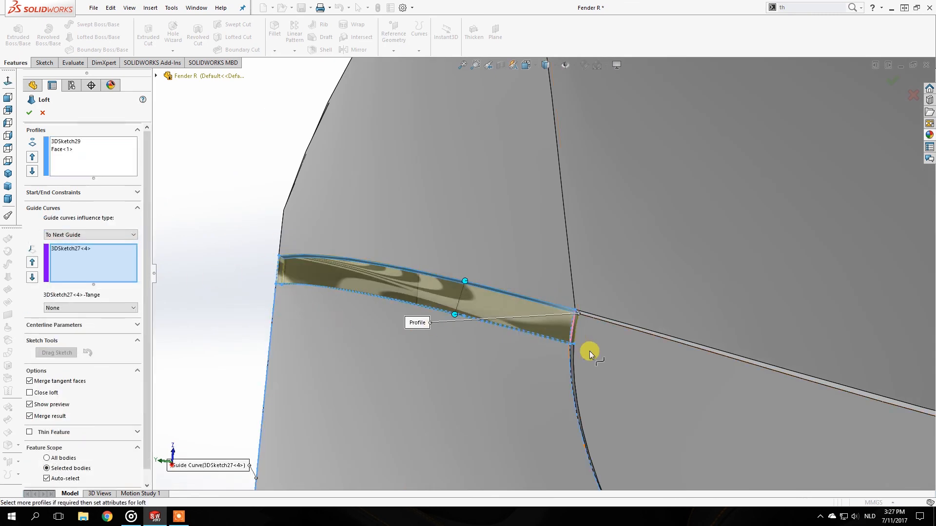
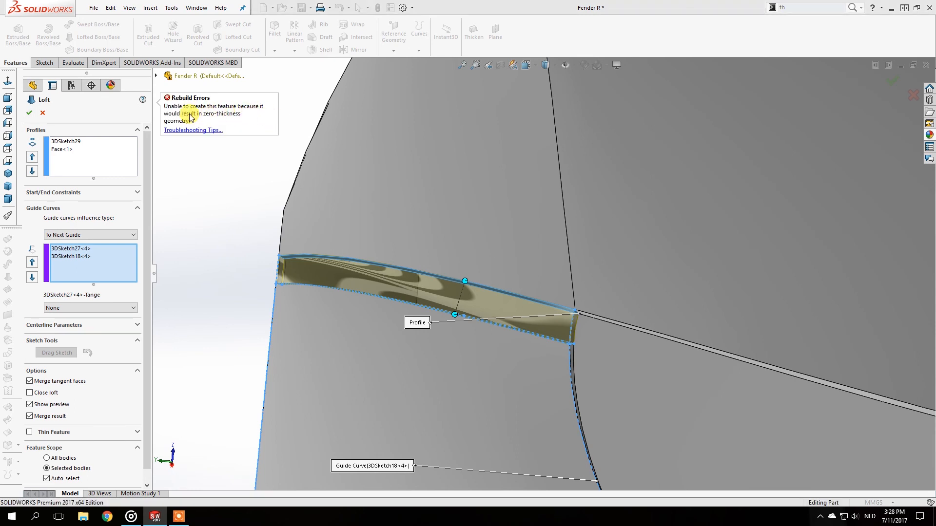
pyautogui.click(42, 114)
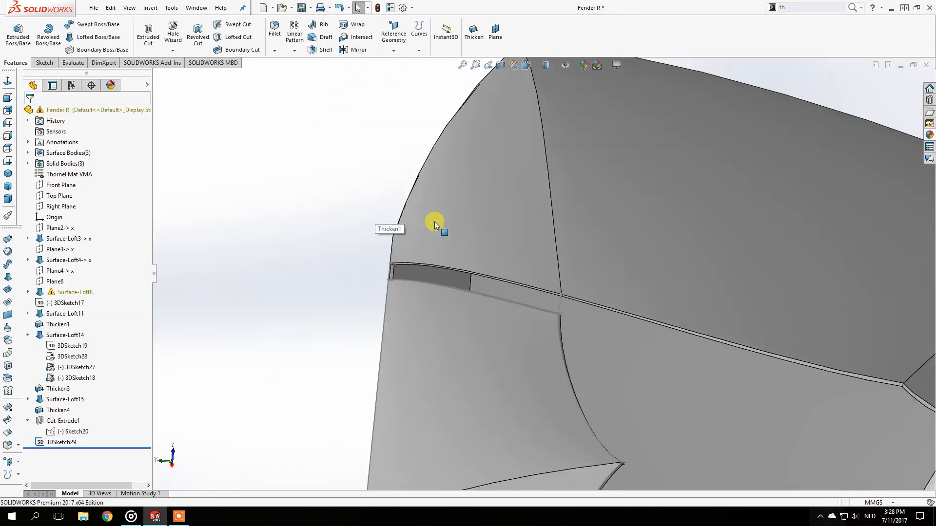
# - Examine the gap between the fender and the side panel from several angles
pyautogui.moveTo(420, 224); pyautogui.dragTo(485, 317, button='middle')
pyautogui.scroll(7, 473, 219)
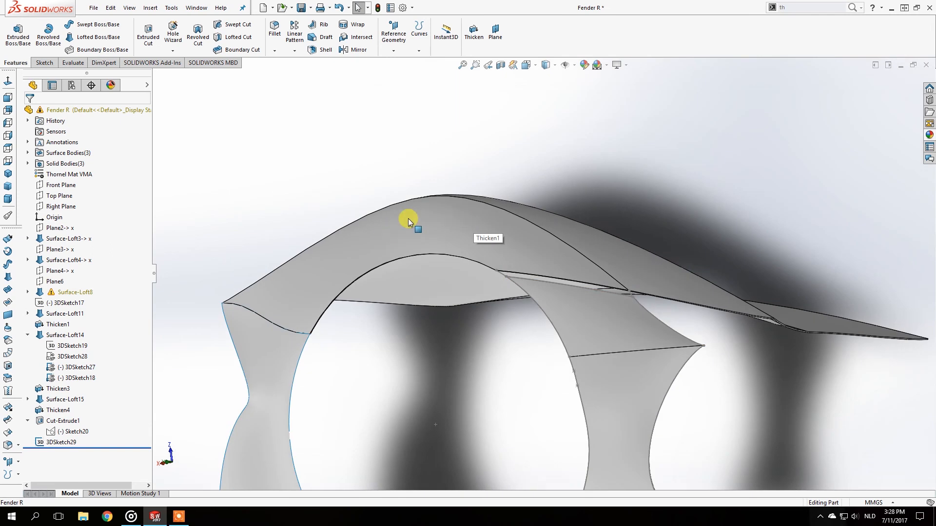
pyautogui.moveTo(484, 257); pyautogui.dragTo(453, 285, button='middle')
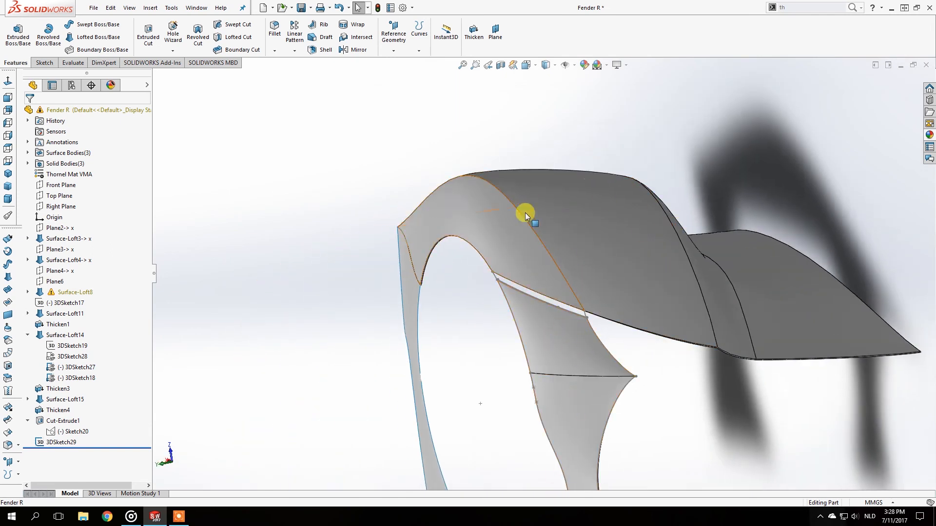
pyautogui.scroll(-3, 521, 288)
pyautogui.scroll(-2, 521, 288)
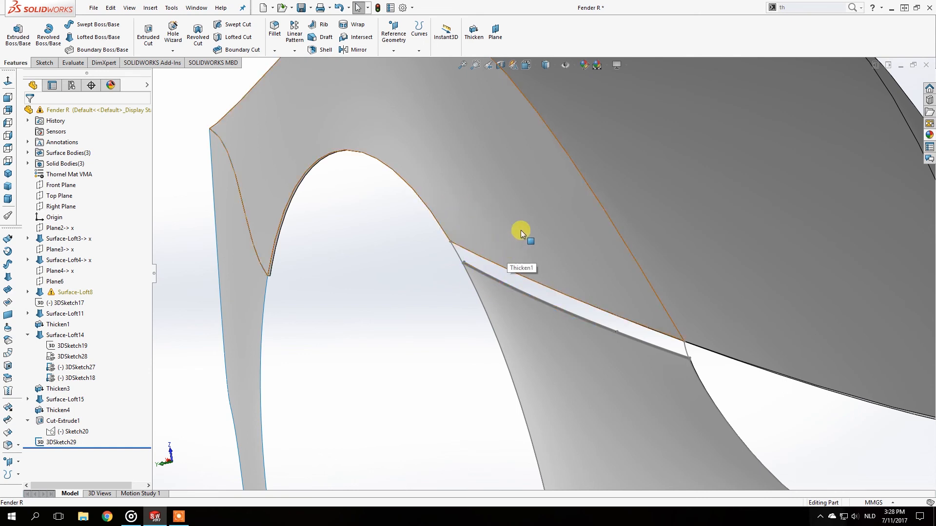
pyautogui.scroll(4, 521, 230)
pyautogui.moveTo(520, 230); pyautogui.dragTo(437, 213, button='middle')
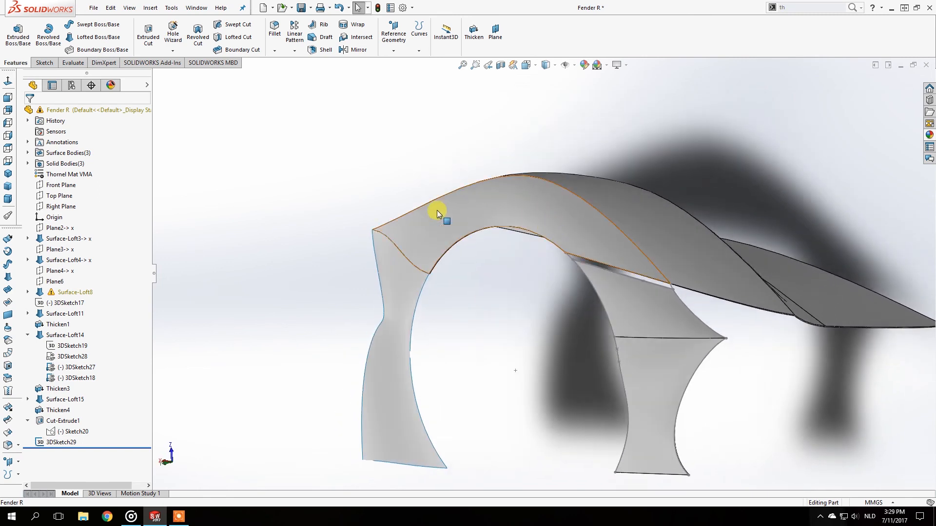
# - Create an Intersect feature from the fender and side panel bodies
pyautogui.click(356, 37)
pyautogui.click(603, 229)
pyautogui.click(622, 301)
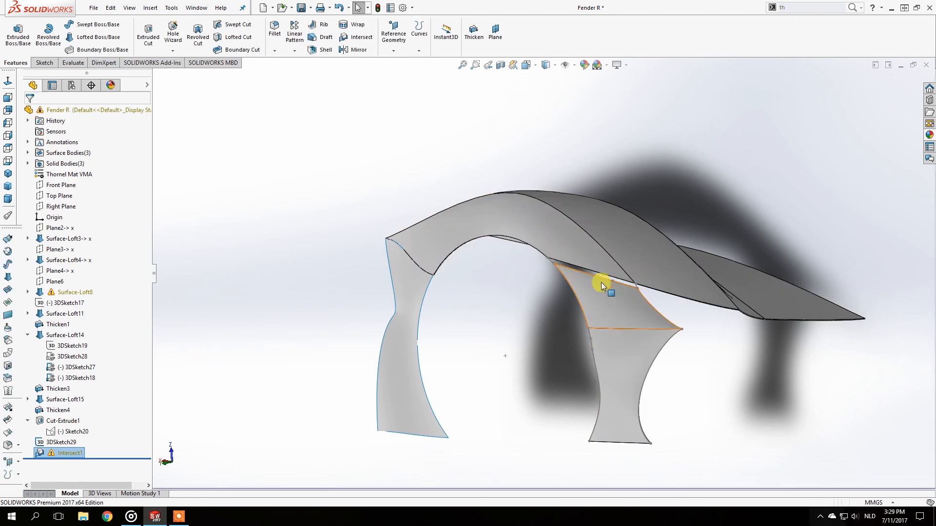
pyautogui.click(357, 36)
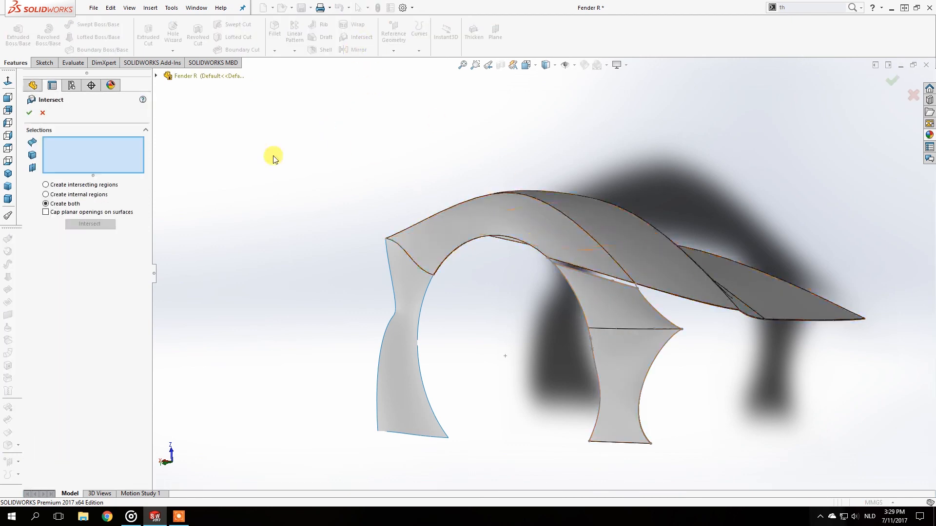
pyautogui.click(43, 113)
pyautogui.click(59, 453)
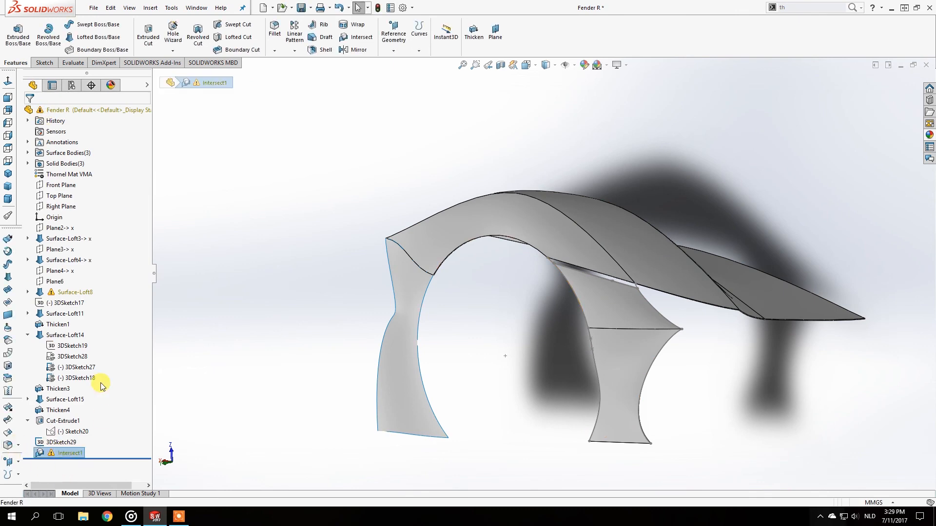
pyautogui.click(320, 236)
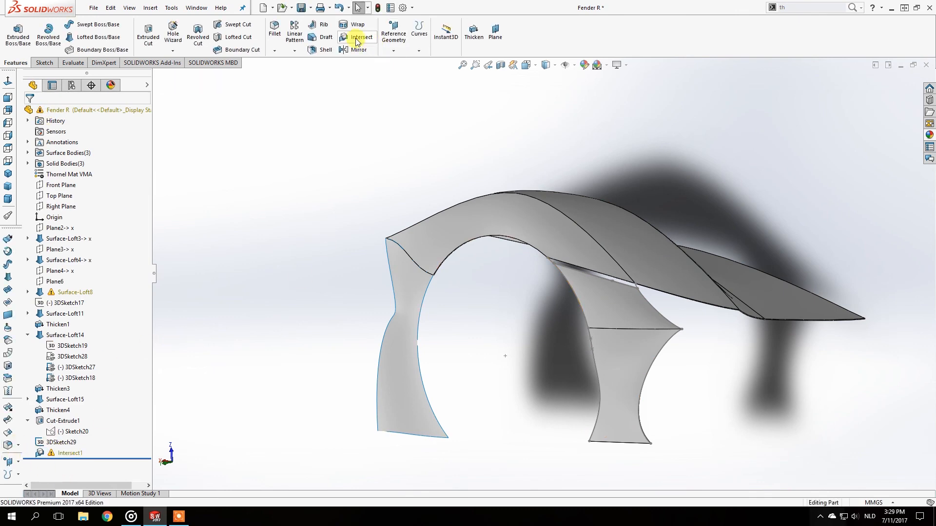
pyautogui.click(358, 38)
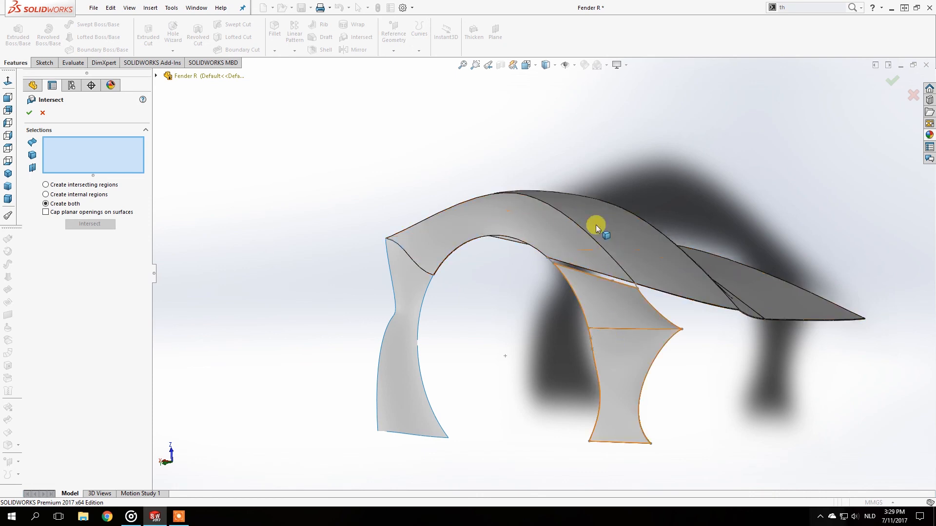
pyautogui.click(43, 114)
pyautogui.moveTo(564, 209)
pyautogui.mouseDown(button='middle')
pyautogui.moveTo(547, 209)
pyautogui.moveTo(575, 213)
pyautogui.mouseUp(button='middle')
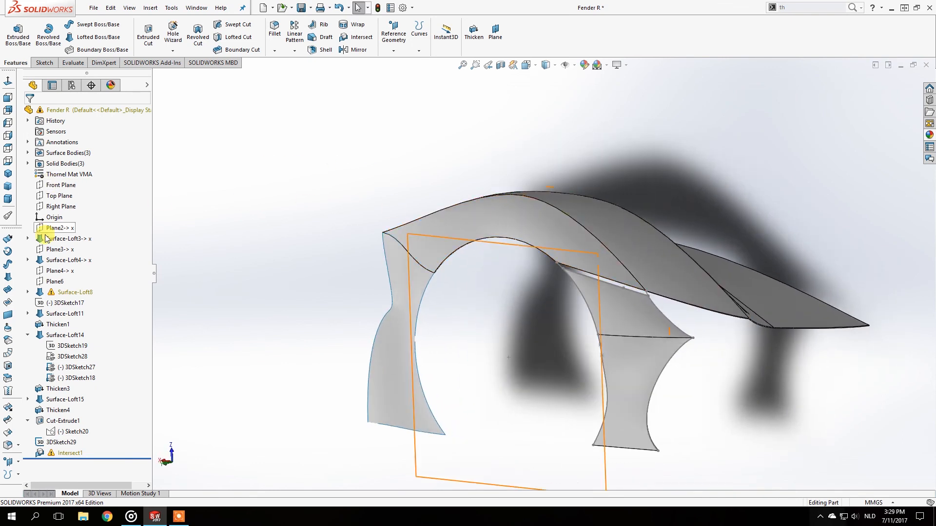
# - Sketch a small rectangle on the Top Plane over the fender, just beside the upper end of the side panel
pyautogui.click(59, 195)
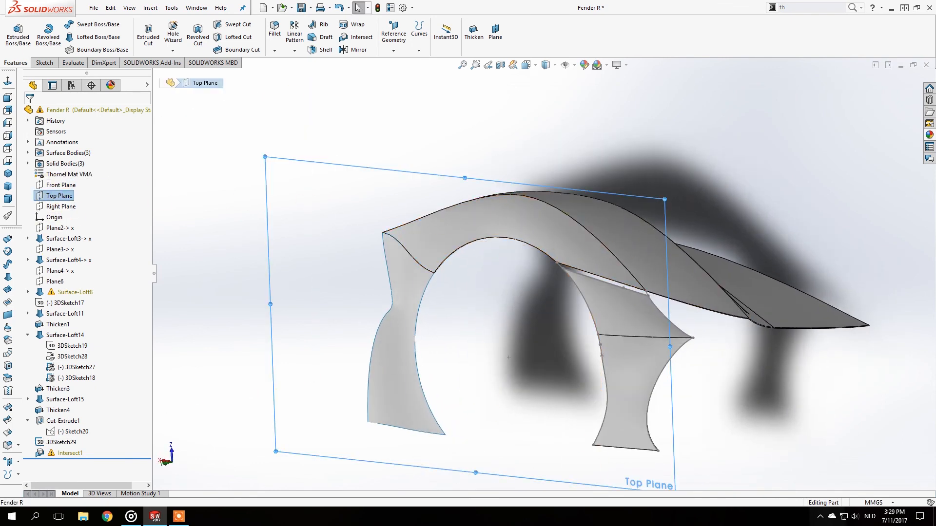
pyautogui.click(23, 37)
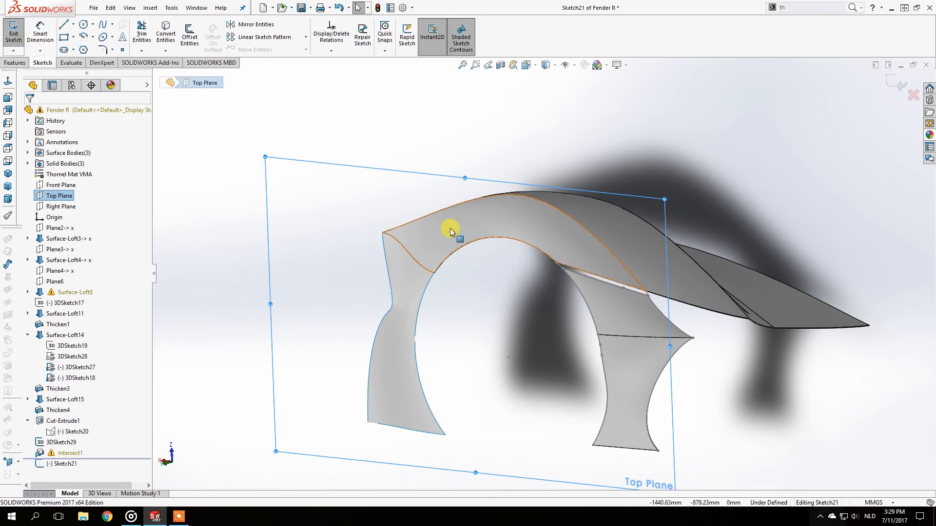
pyautogui.click(7, 98)
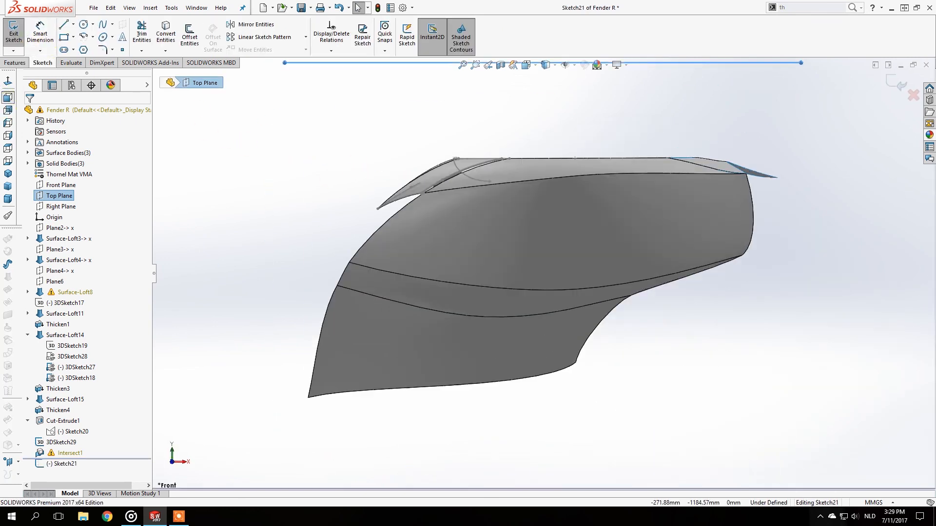
pyautogui.click(8, 122)
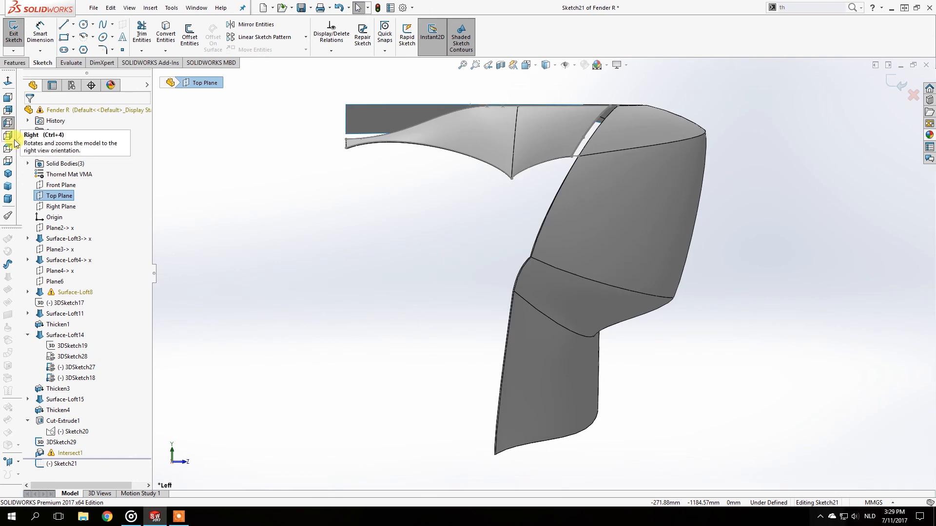
pyautogui.click(9, 146)
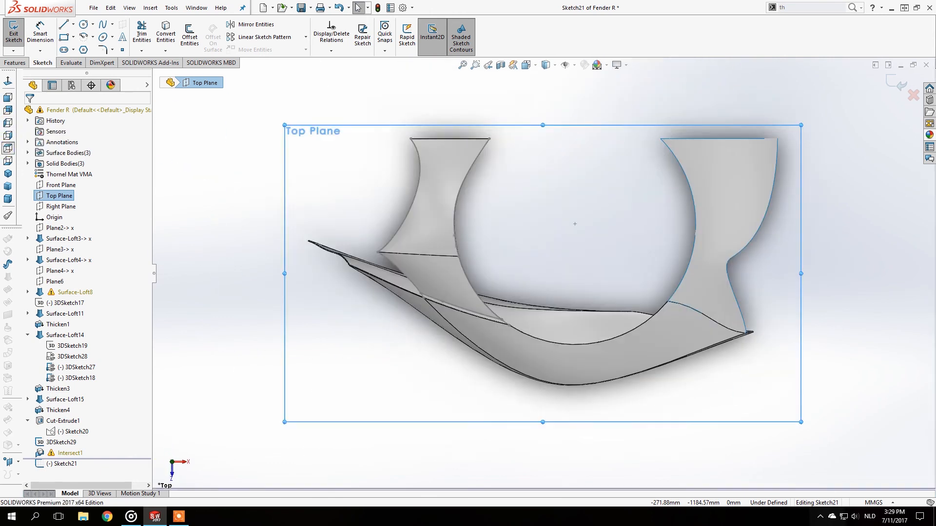
pyautogui.click(7, 161)
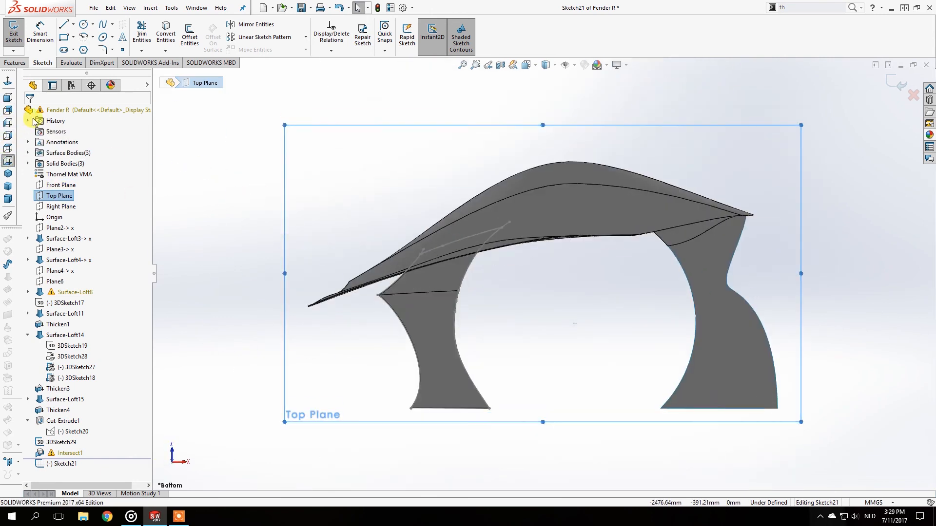
pyautogui.click(8, 147)
pyautogui.click(64, 37)
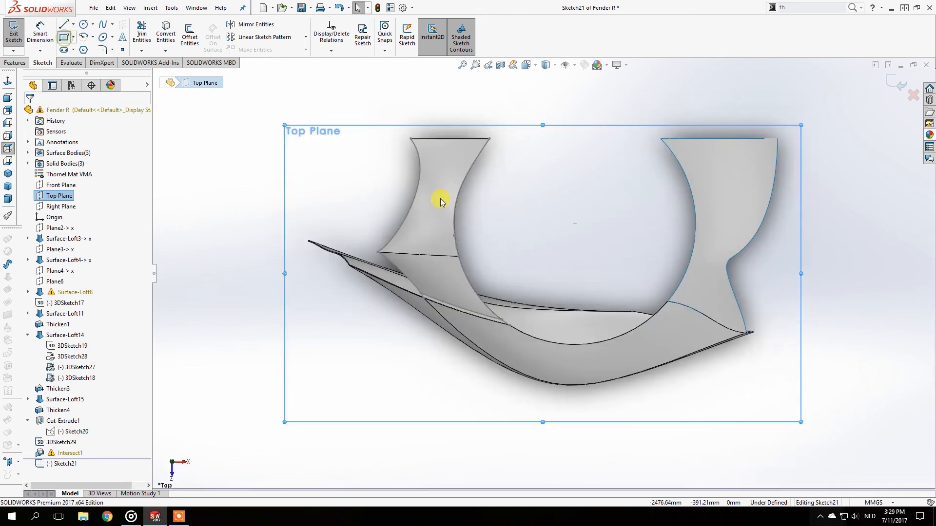
pyautogui.scroll(-5, 490, 358)
pyautogui.moveTo(487, 351)
pyautogui.mouseDown()
pyautogui.moveTo(535, 359)
pyautogui.moveTo(527, 363)
pyautogui.mouseUp()
# - Extrude the rectangle up to the fender's side face with the result merged
pyautogui.click(15, 62)
pyautogui.click(18, 33)
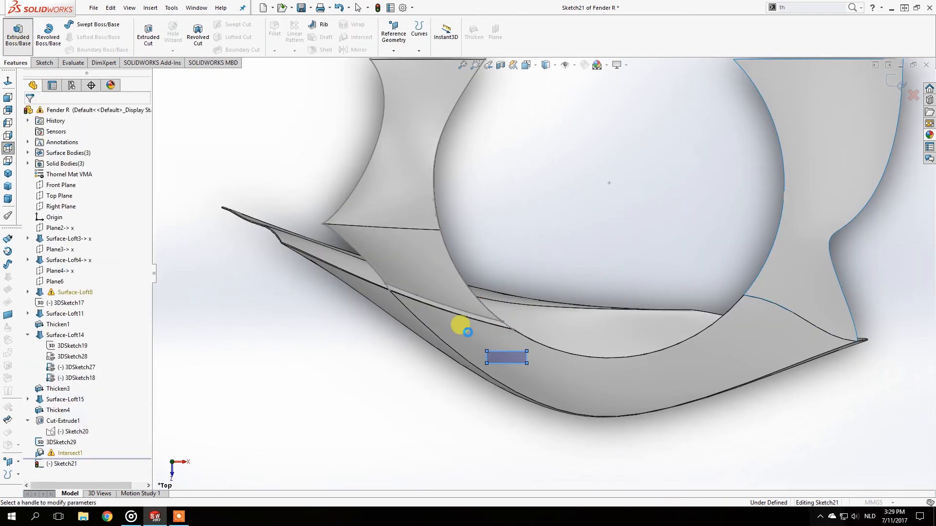
pyautogui.click(499, 356)
pyautogui.moveTo(499, 356); pyautogui.dragTo(510, 307, button='middle')
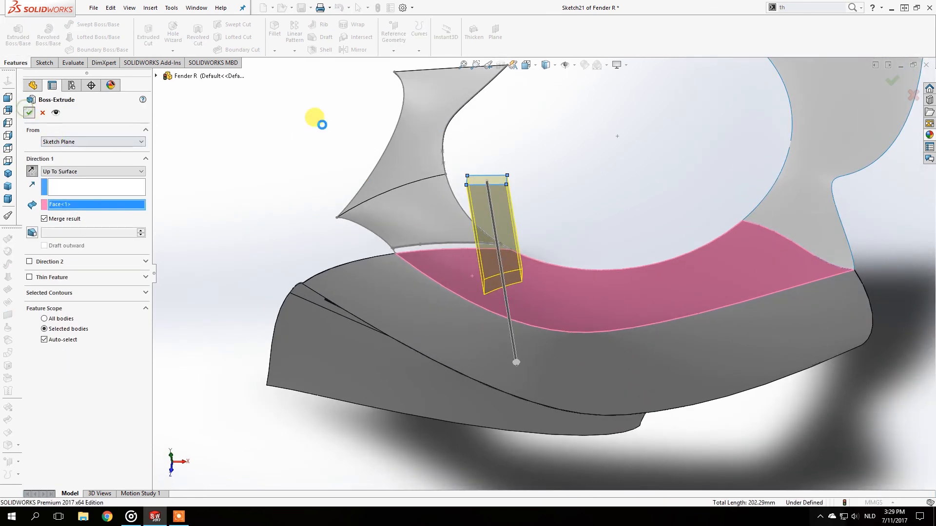
# - Sketch a rectangle about 56 × 42 mm over the side panel, on the plane of the connecting block's top face
pyautogui.click(478, 181)
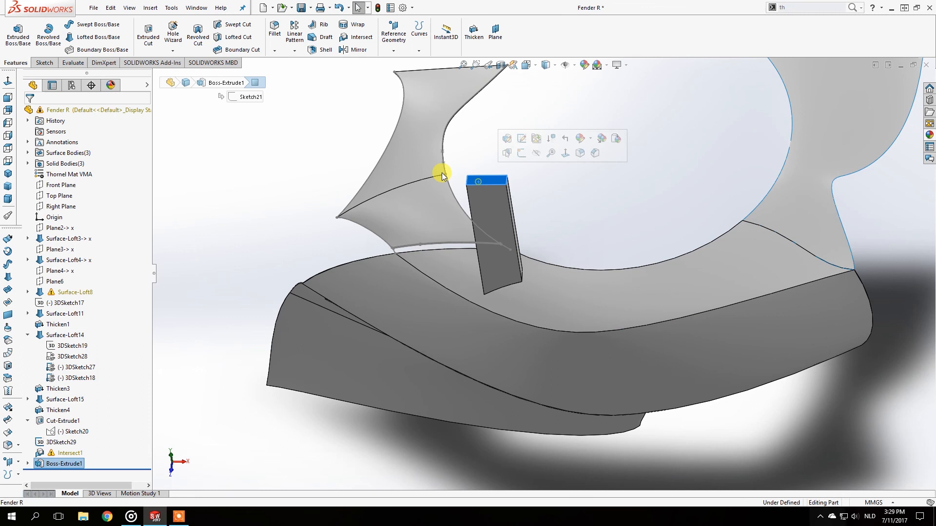
pyautogui.click(18, 46)
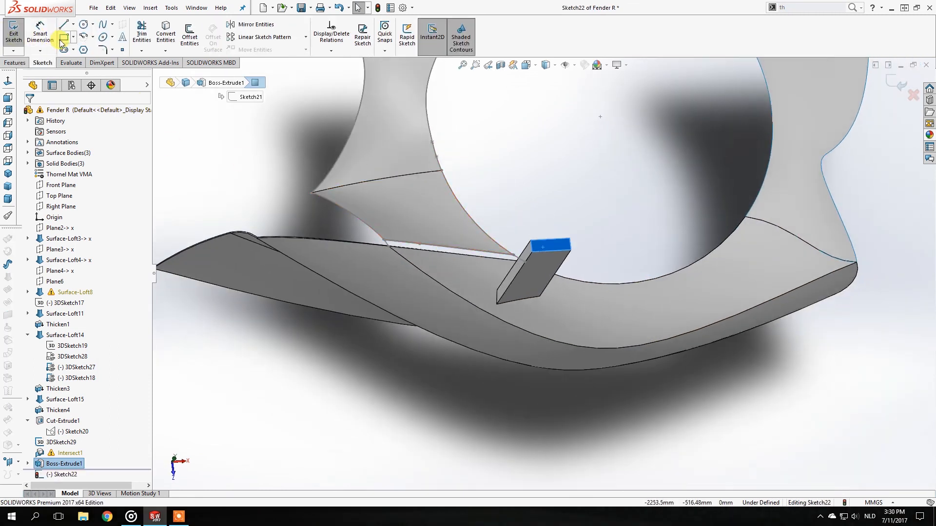
pyautogui.click(64, 37)
pyautogui.click(449, 239)
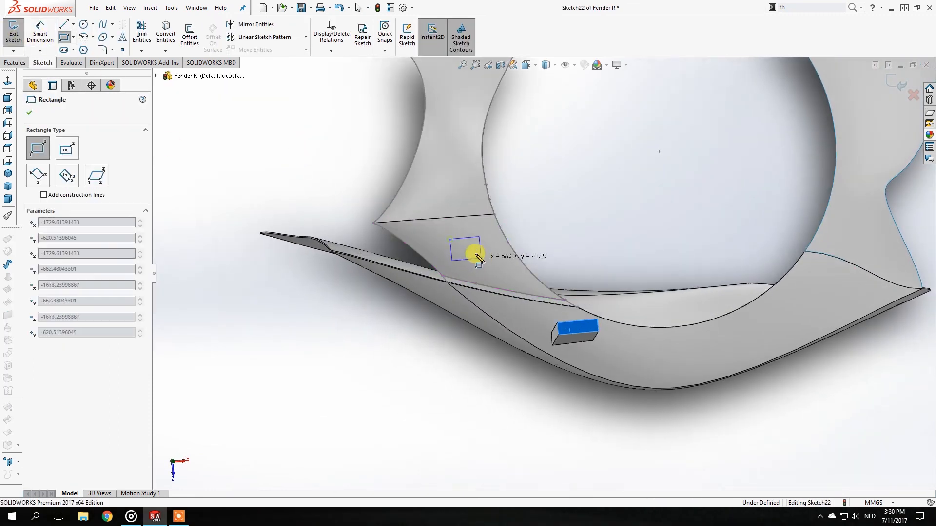
pyautogui.click(481, 258)
# - Extrude the new rectangle up to the side panel's face with the result merged
pyautogui.click(20, 64)
pyautogui.click(20, 45)
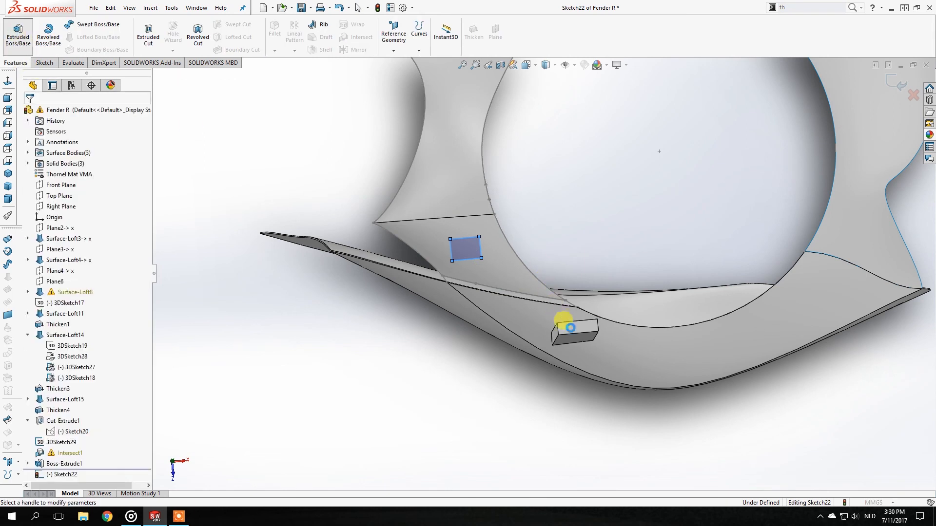
pyautogui.click(488, 270)
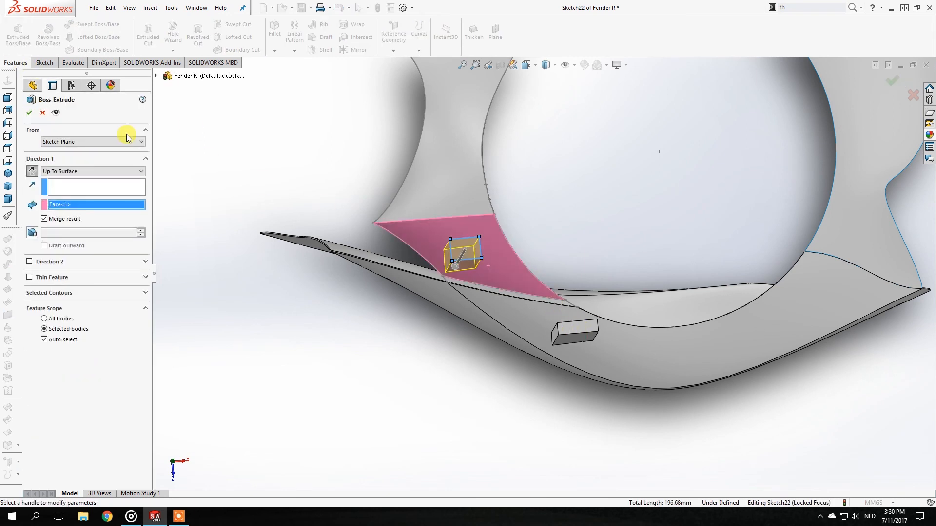
pyautogui.click(28, 109)
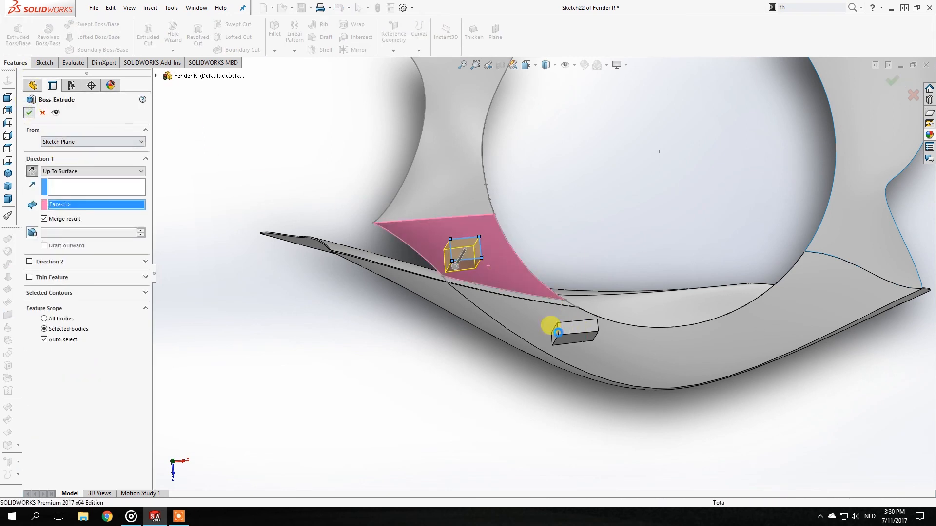
# - Sketch a rectangle on the second block's top face, spanning from its outer corner to the opposite corner of the first block
pyautogui.click(471, 254)
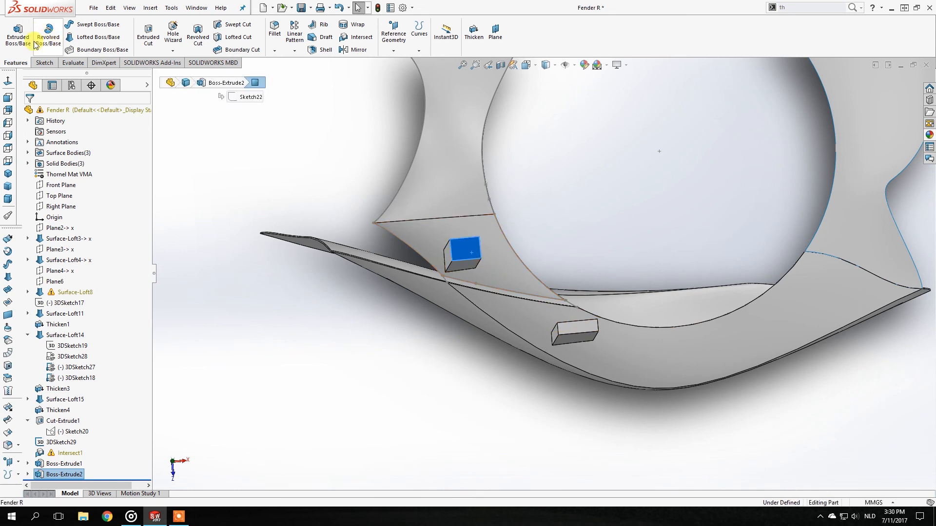
pyautogui.click(49, 45)
pyautogui.click(63, 37)
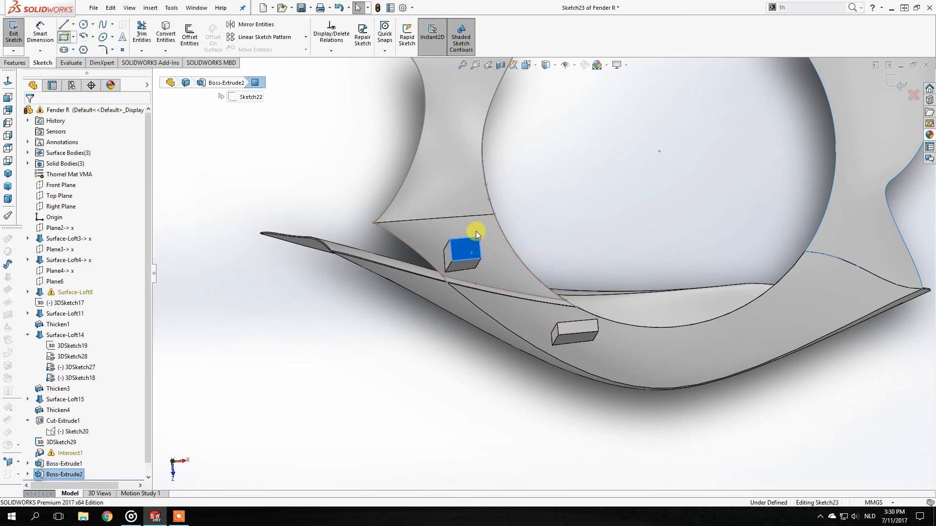
pyautogui.click(450, 239)
pyautogui.click(598, 331)
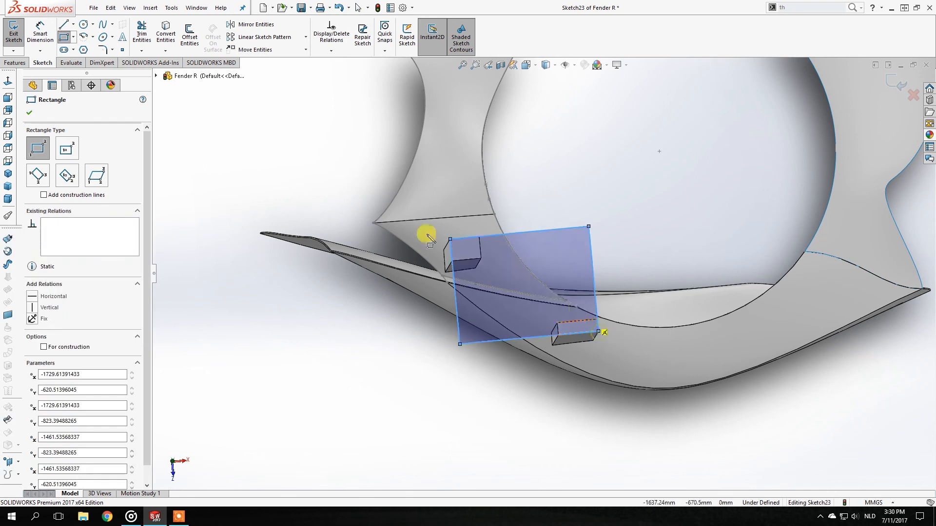
# - Extrude the spanning rectangle into a block that bridges the two connecting blocks
pyautogui.click(17, 63)
pyautogui.click(18, 37)
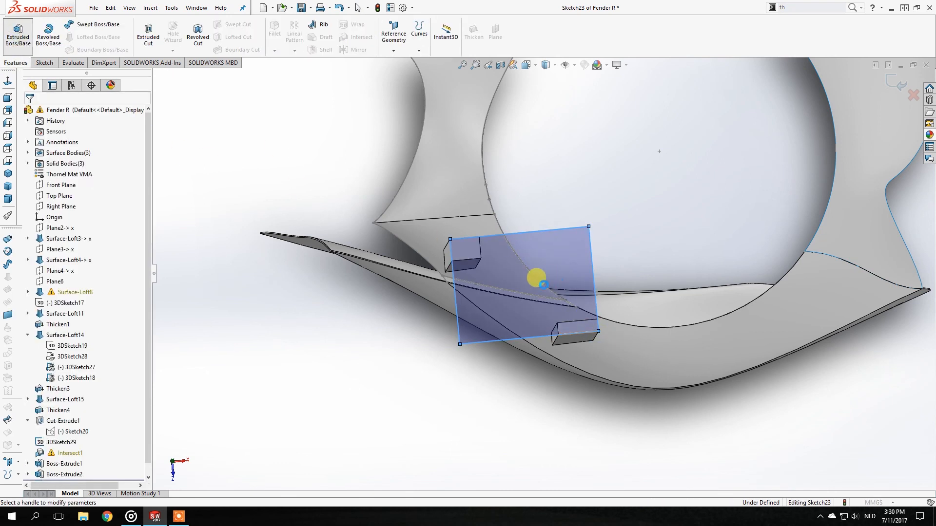
pyautogui.click(32, 112)
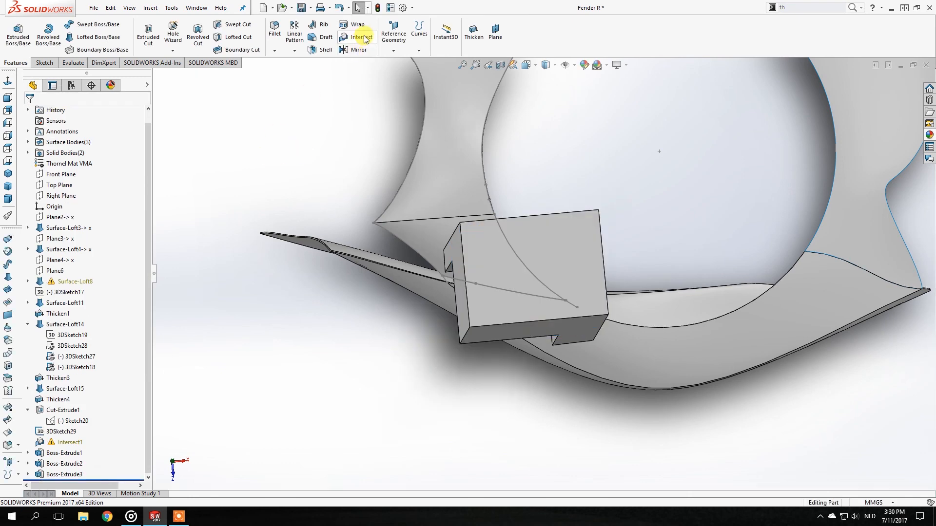
pyautogui.click(362, 38)
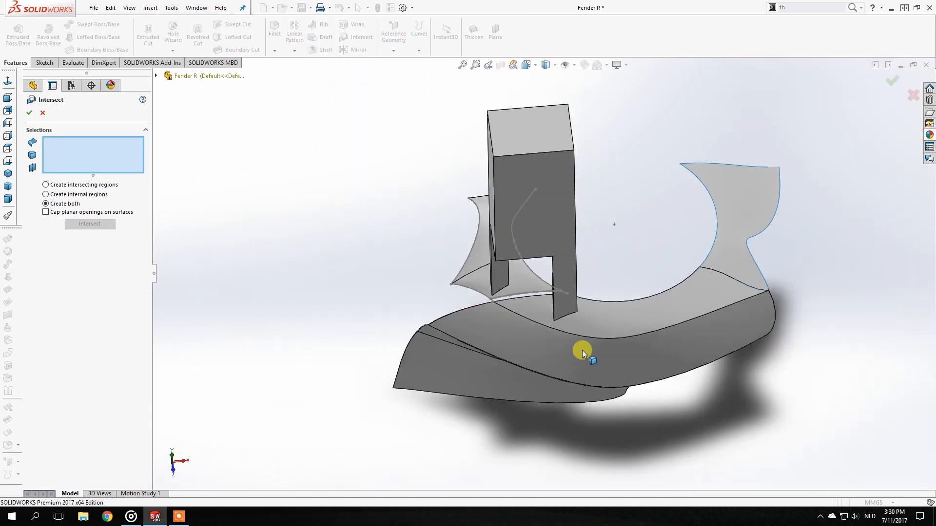
pyautogui.click(584, 351)
pyautogui.moveTo(584, 351); pyautogui.dragTo(504, 300, button='middle')
pyautogui.click(43, 114)
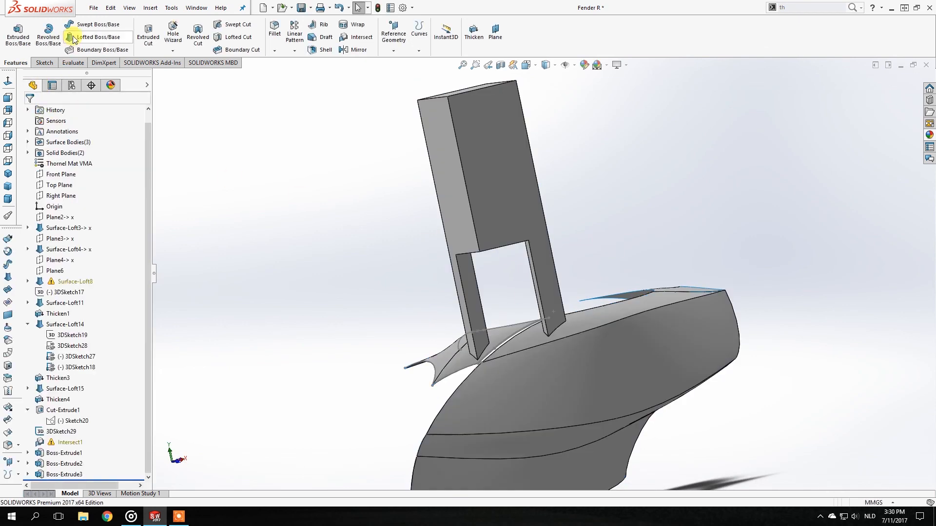
# - Try to loft from 3DSketch29 to the fender's edge face across the gap, using curves of 3DSketch18 and 3DSketch27 as guides
pyautogui.scroll(-5, 532, 376)
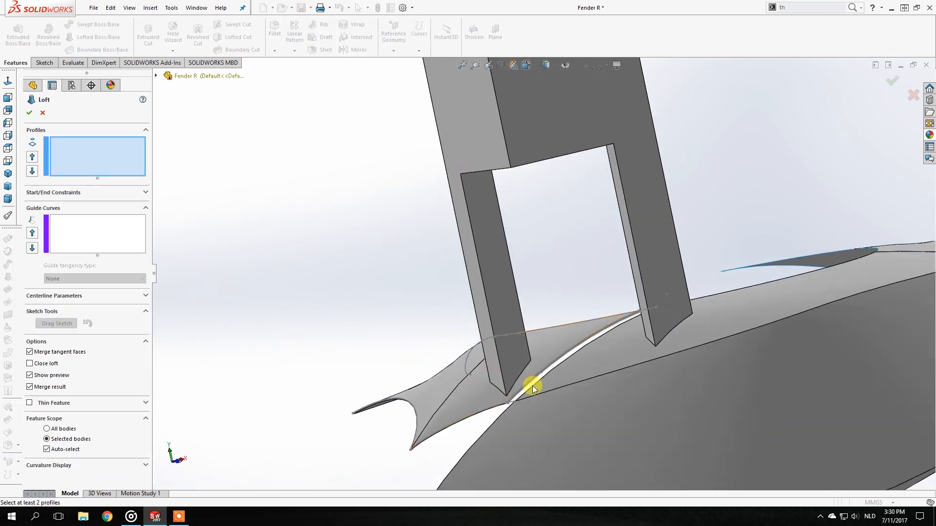
pyautogui.click(551, 366)
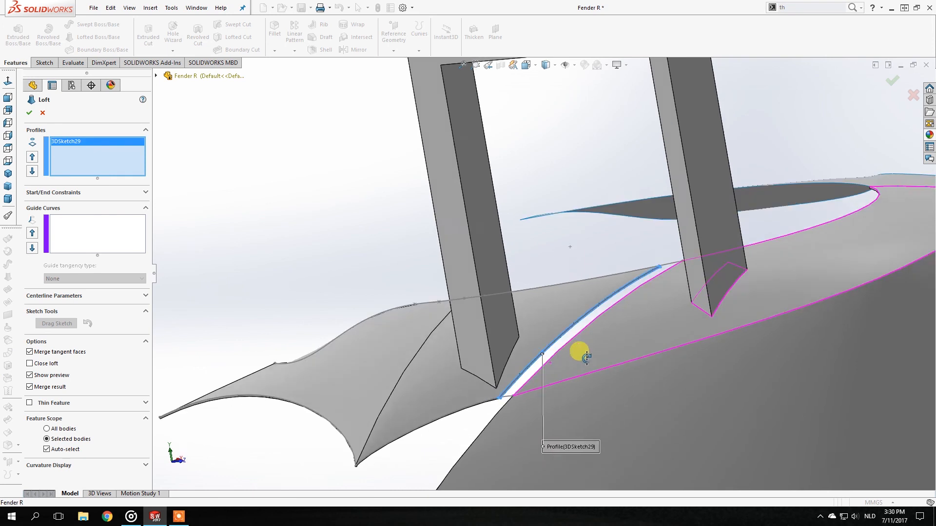
pyautogui.scroll(-5, 555, 341)
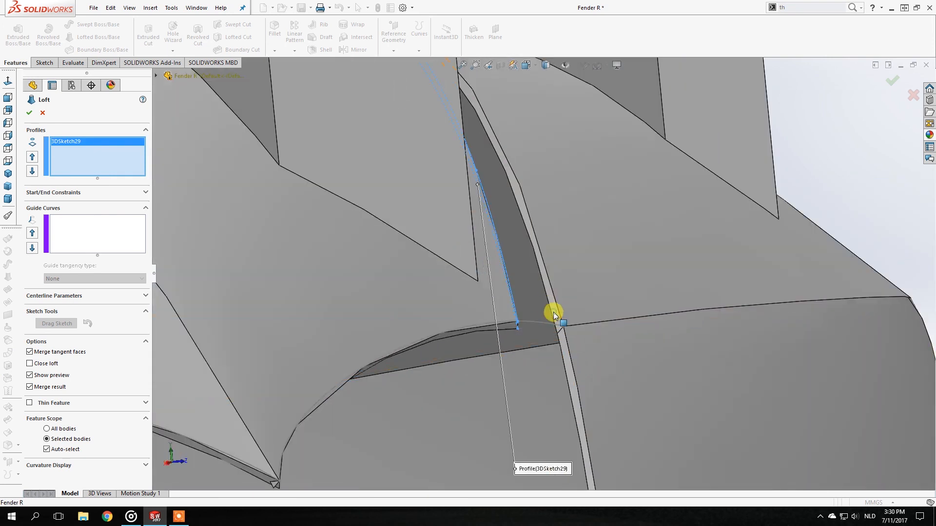
pyautogui.click(79, 230)
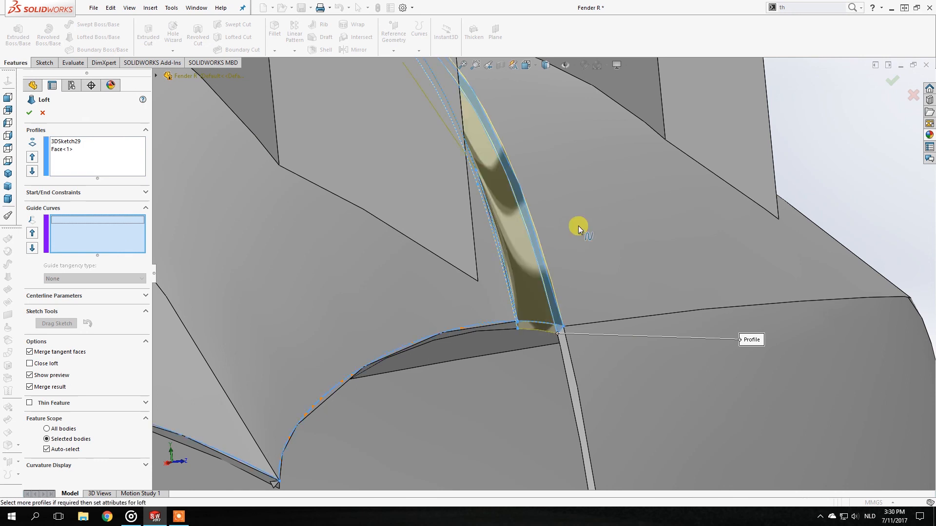
pyautogui.moveTo(578, 226); pyautogui.dragTo(539, 171, button='middle')
pyautogui.click(562, 173)
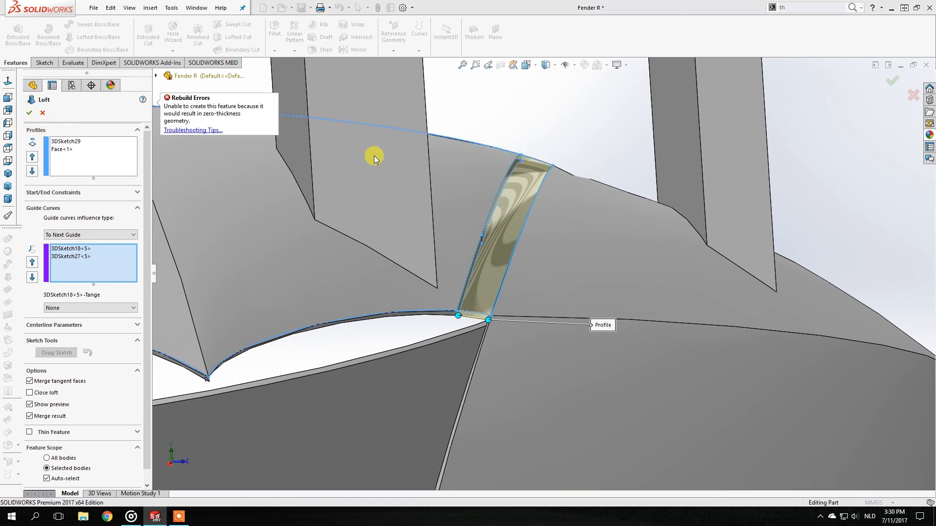
# - Examine the gap between side panel and fender, including the short seam line across the panel's edge and the fender's edge face
pyautogui.moveTo(404, 183); pyautogui.dragTo(548, 266, button='middle')
pyautogui.scroll(3, 548, 266)
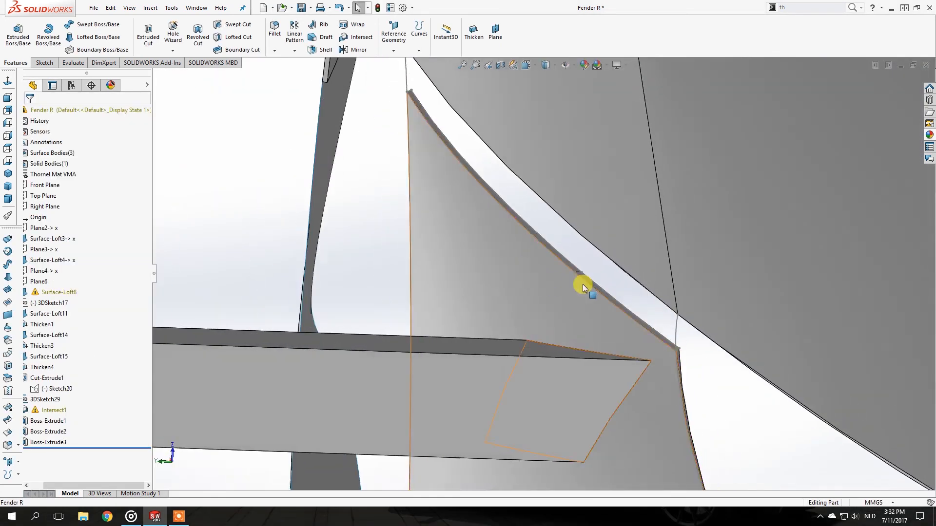
pyautogui.scroll(-5, 543, 277)
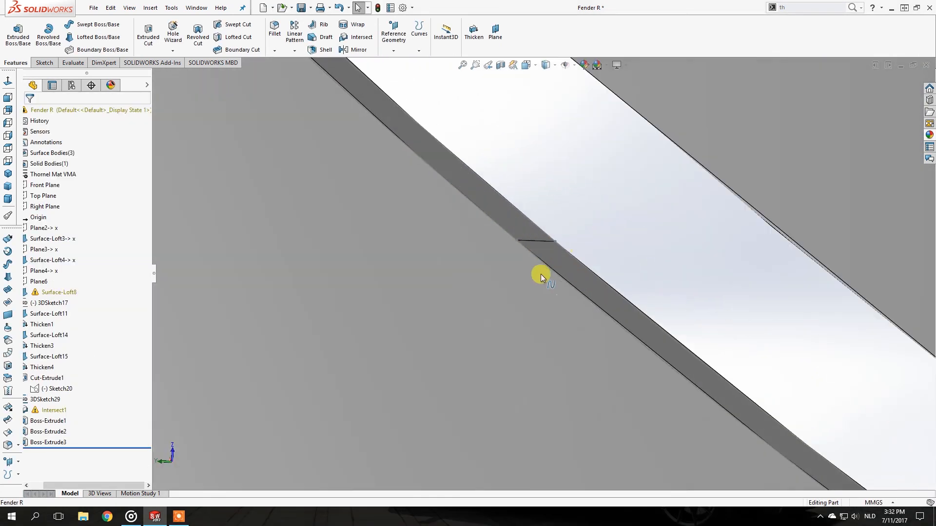
pyautogui.click(515, 242)
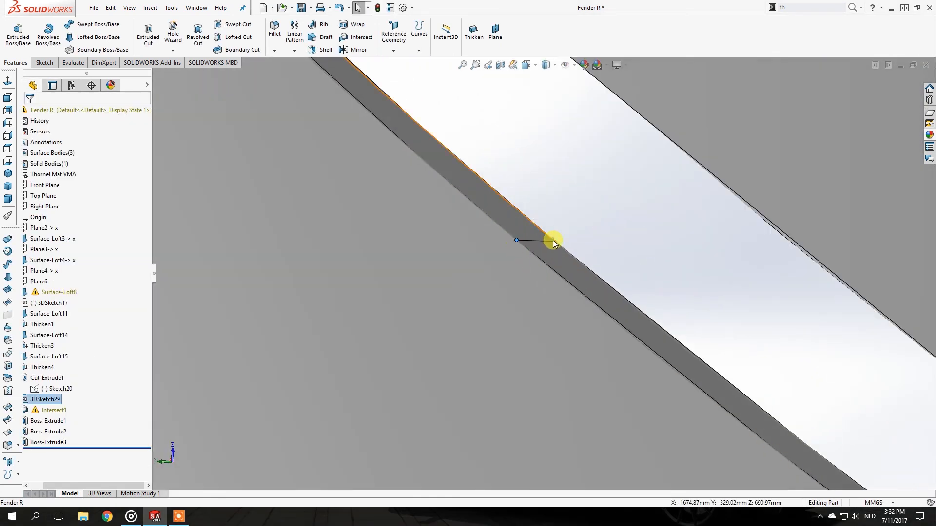
pyautogui.scroll(5, 557, 230)
pyautogui.moveTo(578, 212); pyautogui.dragTo(589, 138, button='middle')
pyautogui.click(557, 212)
pyautogui.scroll(3, 532, 265)
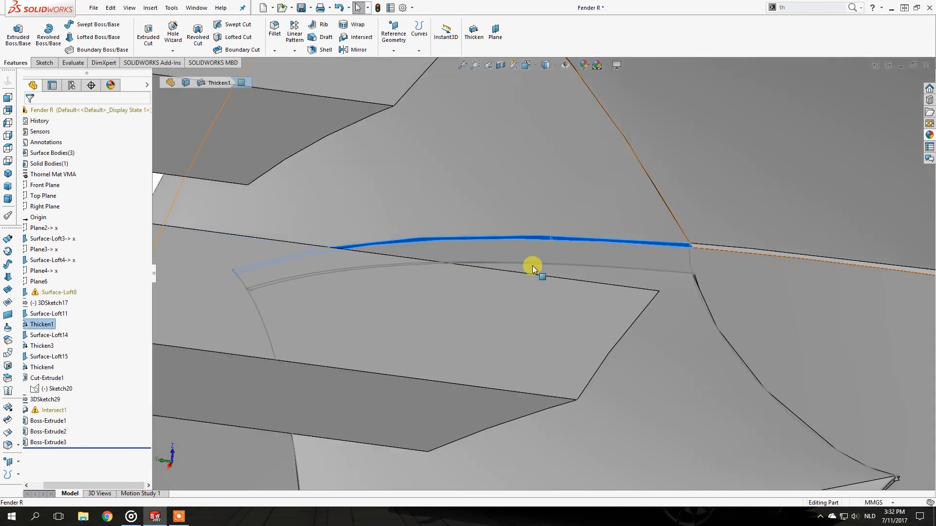
pyautogui.moveTo(531, 230); pyautogui.dragTo(367, 190, button='middle')
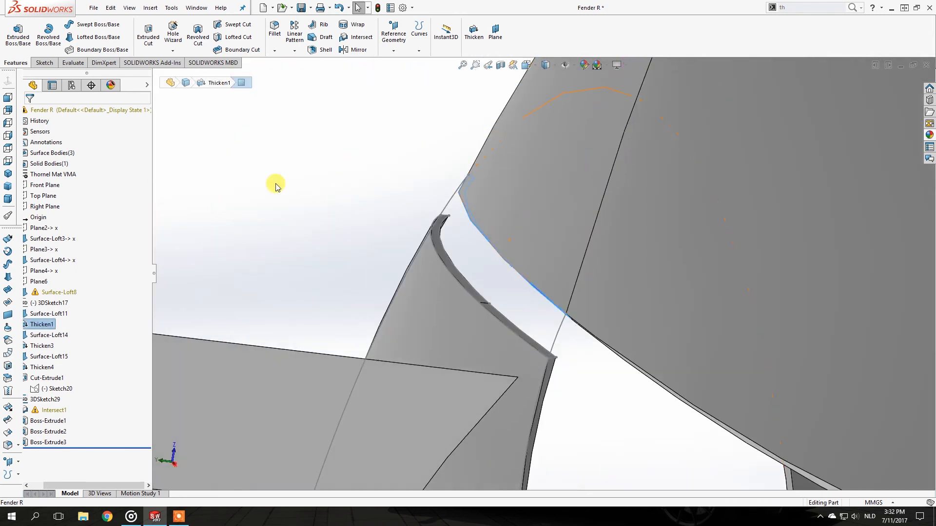
# - In a new 3D sketch, draw a line across the gap from the panel's seam line to the fender's edge and shift its fender end along that edge
pyautogui.click(56, 62)
pyautogui.click(13, 51)
pyautogui.click(30, 69)
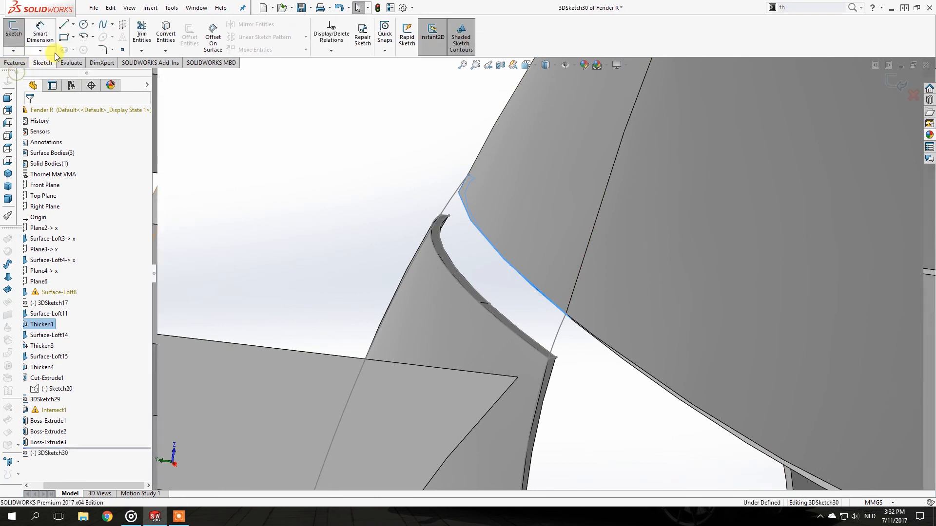
pyautogui.click(72, 28)
pyautogui.click(488, 312)
pyautogui.scroll(-1, 502, 253)
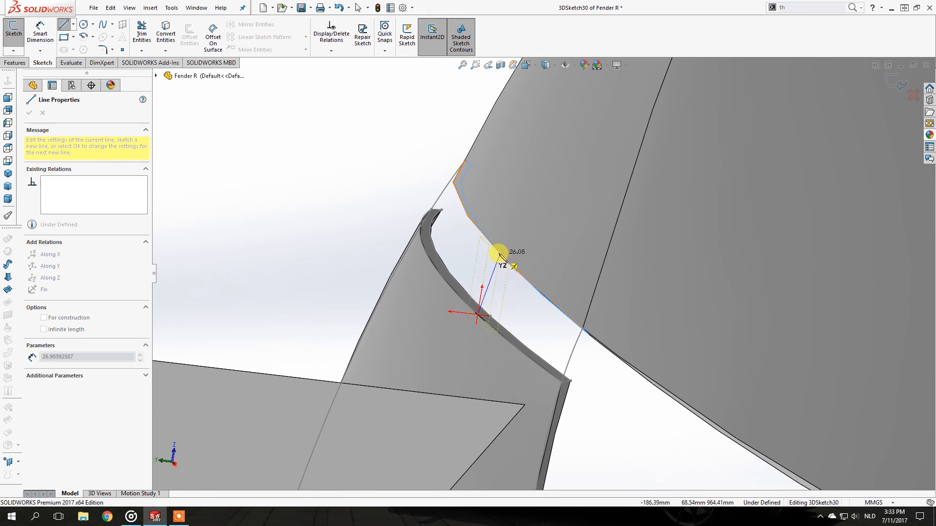
pyautogui.click(501, 253)
pyautogui.moveTo(528, 246)
pyautogui.mouseDown(button='middle')
pyautogui.moveTo(575, 267)
pyautogui.moveTo(539, 288)
pyautogui.mouseUp(button='middle')
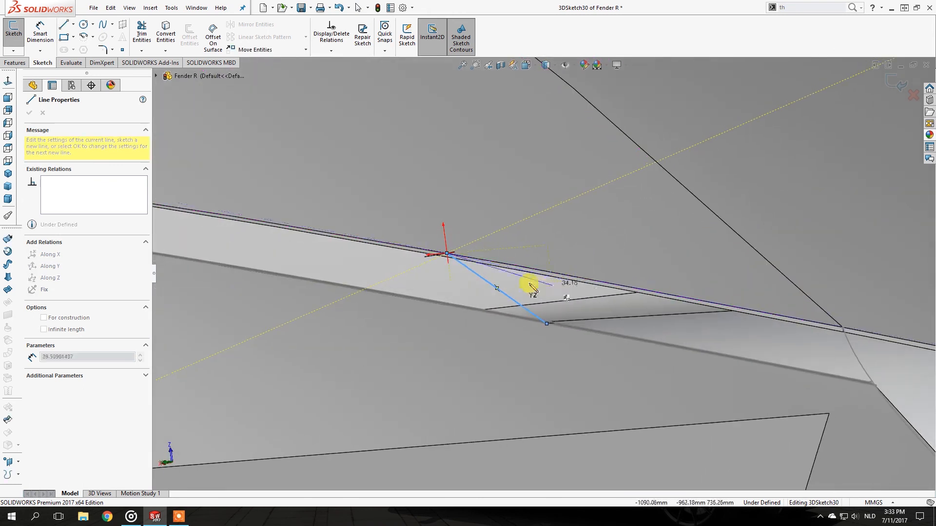
pyautogui.press('Escape')
pyautogui.moveTo(445, 253); pyautogui.dragTo(544, 260)
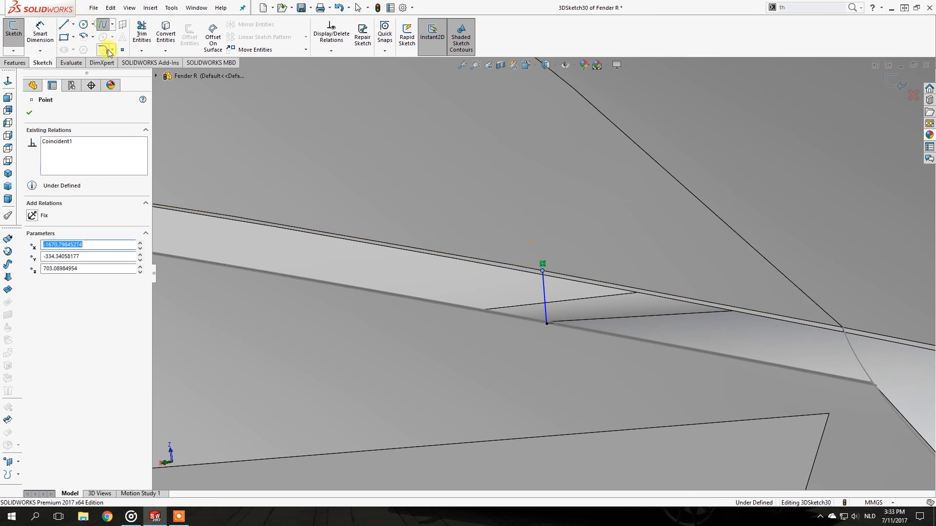
# - Draw a second line from the seam line's other end to the fender, and move its end onto the other edge of the fender's edge face
pyautogui.click(63, 24)
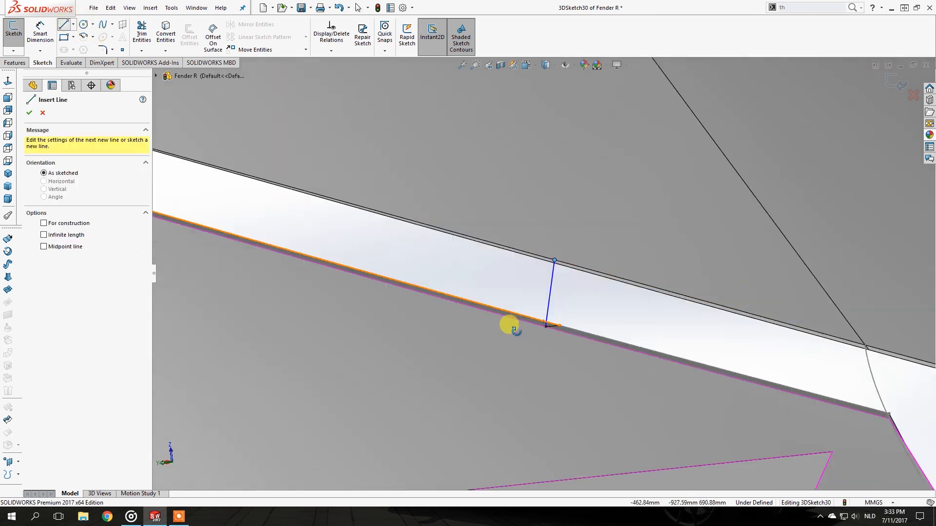
pyautogui.click(559, 323)
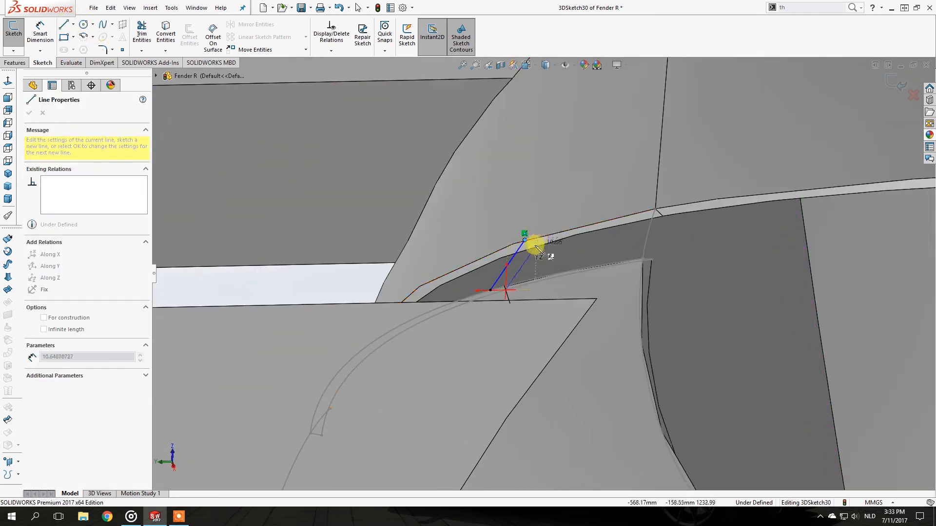
pyautogui.click(532, 248)
pyautogui.press('Escape')
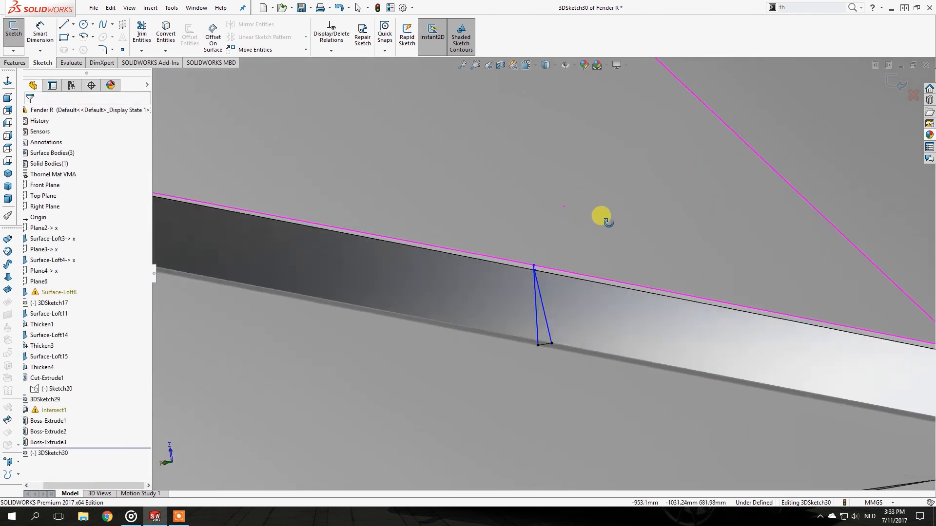
pyautogui.moveTo(510, 283); pyautogui.dragTo(541, 290)
# - Set up a loft across the gap with 3DSketch29 and the fender's edge face as its two profiles
pyautogui.scroll(8, 540, 244)
pyautogui.moveTo(536, 232)
pyautogui.mouseDown(button='middle')
pyautogui.moveTo(534, 287)
pyautogui.moveTo(523, 294)
pyautogui.mouseUp(button='middle')
pyautogui.click(15, 63)
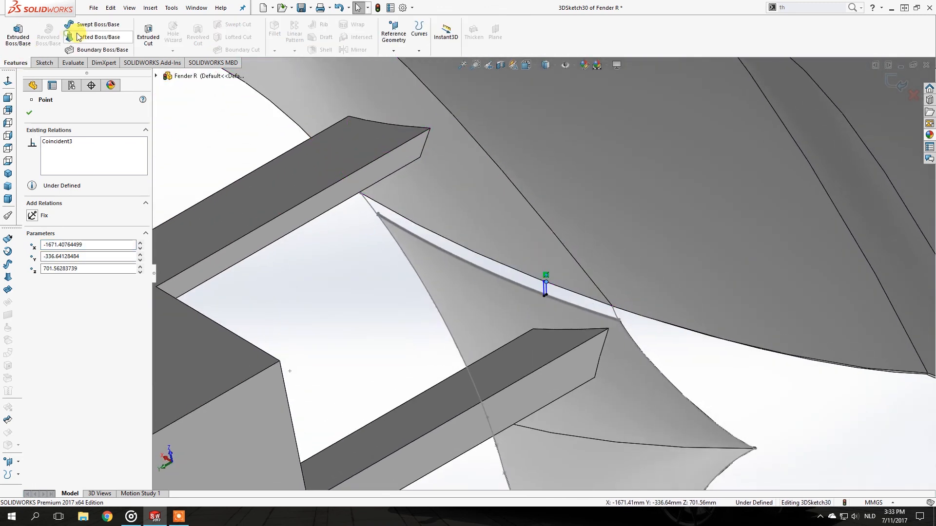
pyautogui.click(77, 37)
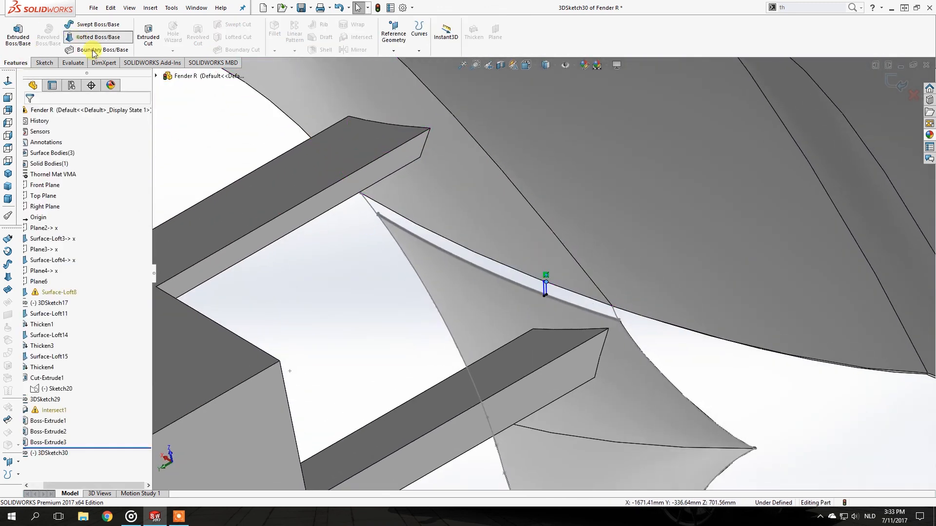
pyautogui.click(469, 267)
pyautogui.moveTo(453, 224)
pyautogui.mouseDown(button='middle')
pyautogui.moveTo(428, 194)
pyautogui.moveTo(464, 251)
pyautogui.moveTo(454, 207)
pyautogui.mouseUp(button='middle')
pyautogui.scroll(-5, 486, 272)
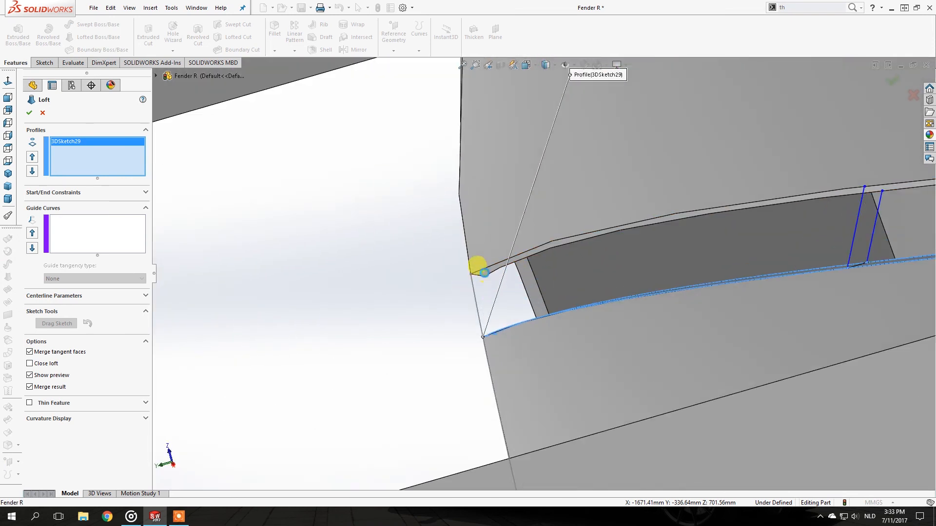
pyautogui.click(273, 213)
# - Guide the loft with the 3DSketch27 curve, the two sketched lines across the gap and the 3DSketch18 curve, and create it
pyautogui.click(119, 224)
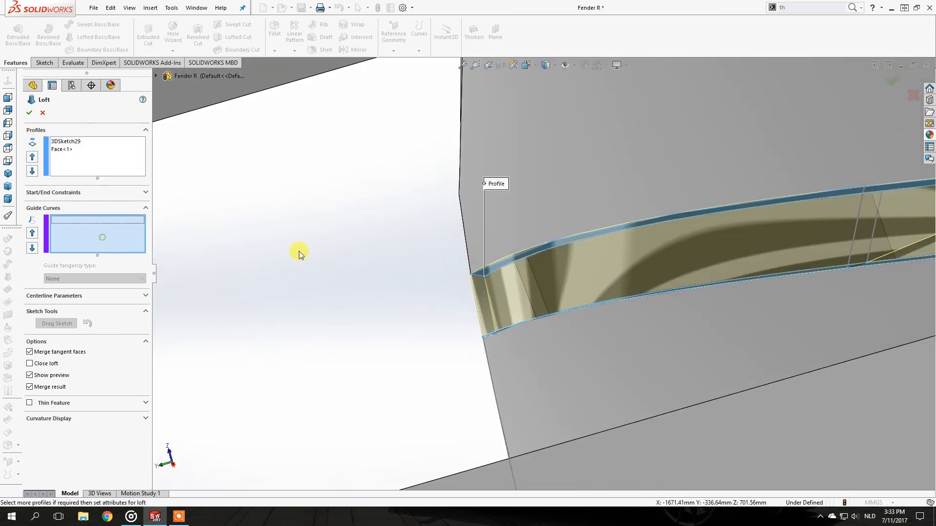
pyautogui.click(477, 306)
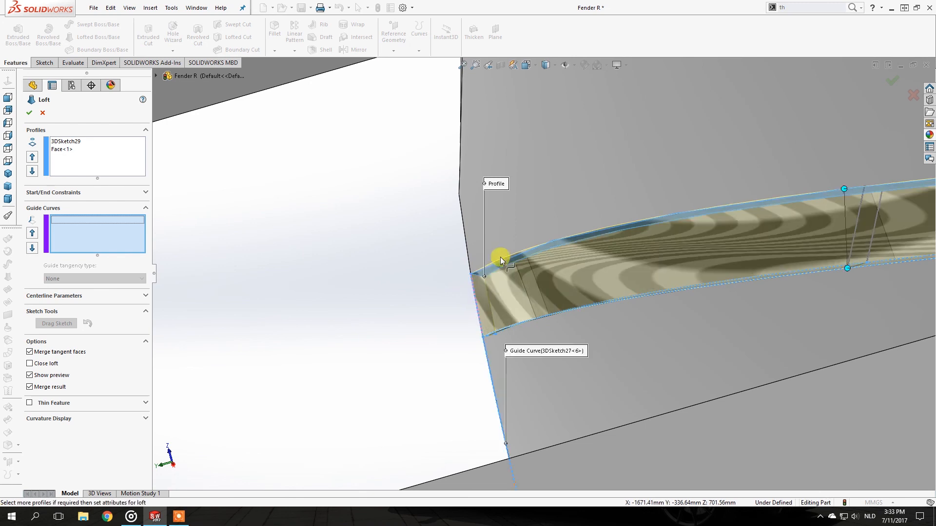
pyautogui.scroll(3, 543, 272)
pyautogui.click(725, 244)
pyautogui.click(744, 207)
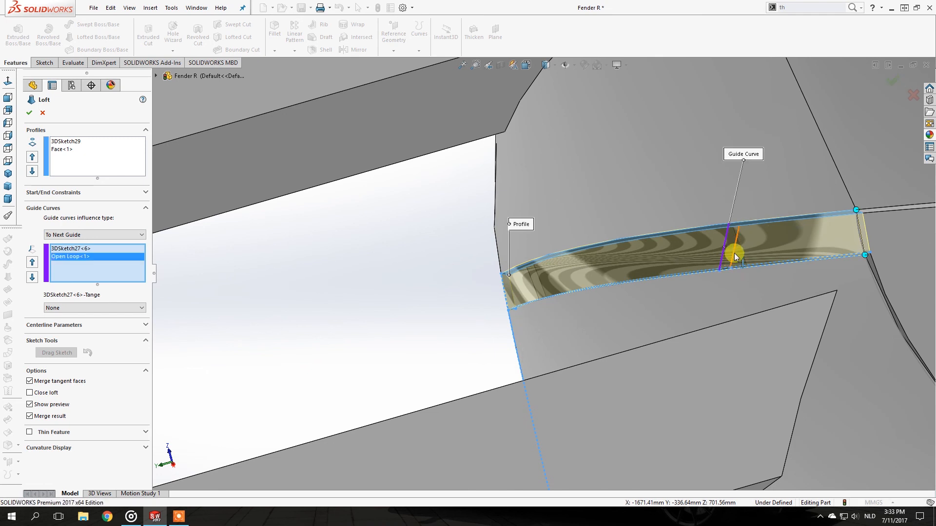
pyautogui.click(741, 211)
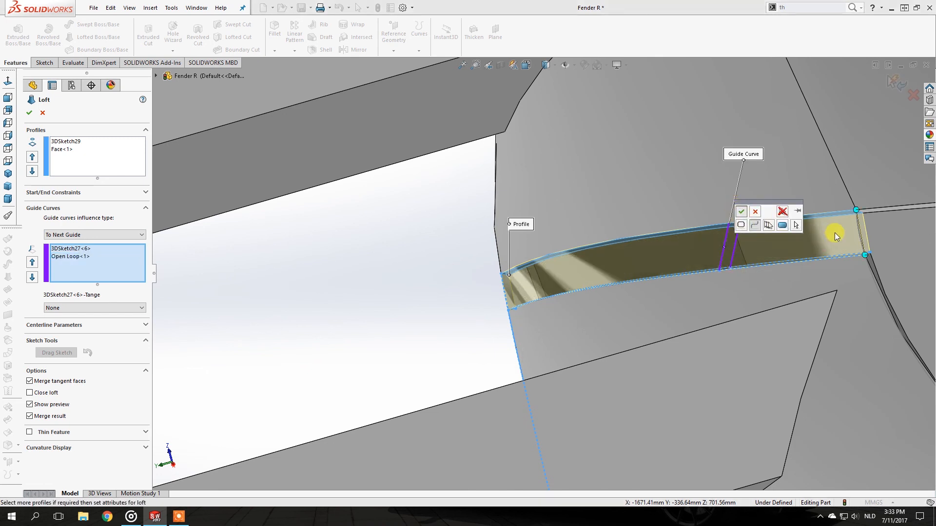
pyautogui.click(858, 232)
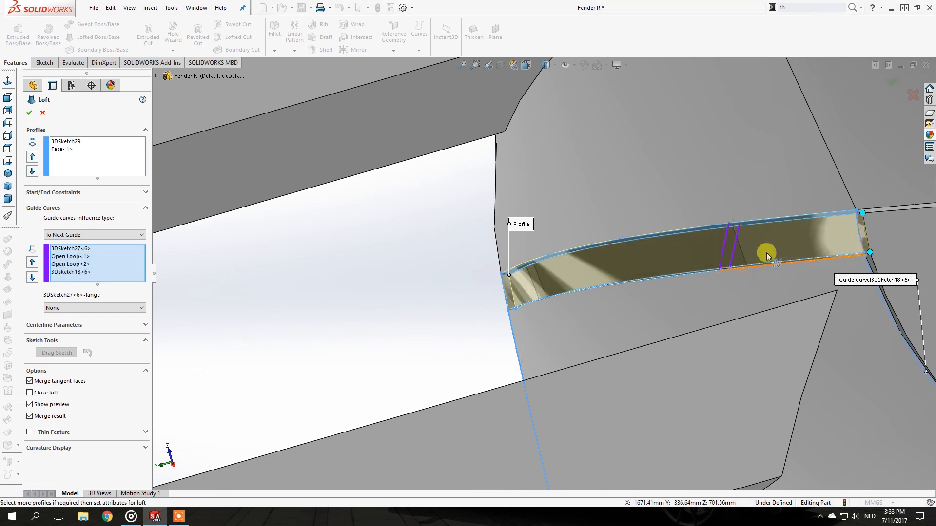
pyautogui.scroll(5, 587, 293)
pyautogui.scroll(-6, 559, 381)
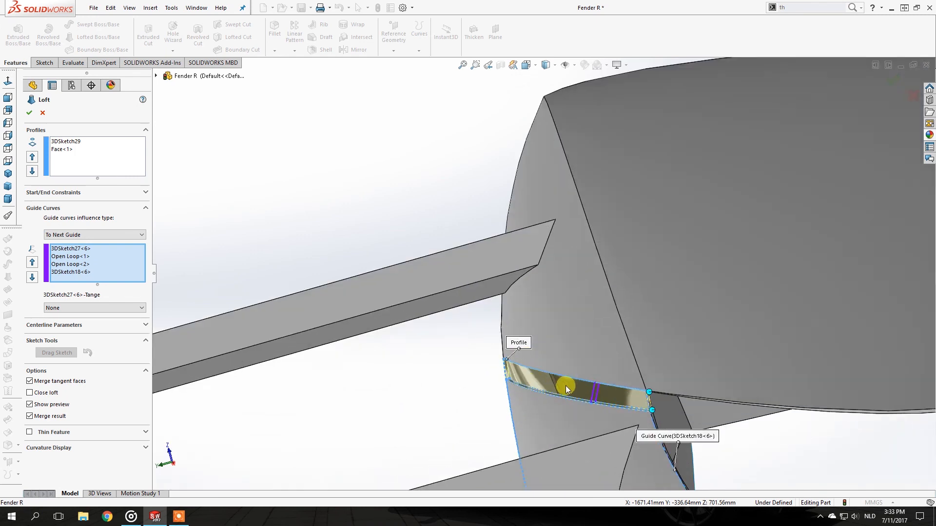
pyautogui.moveTo(605, 355); pyautogui.dragTo(588, 373, button='middle')
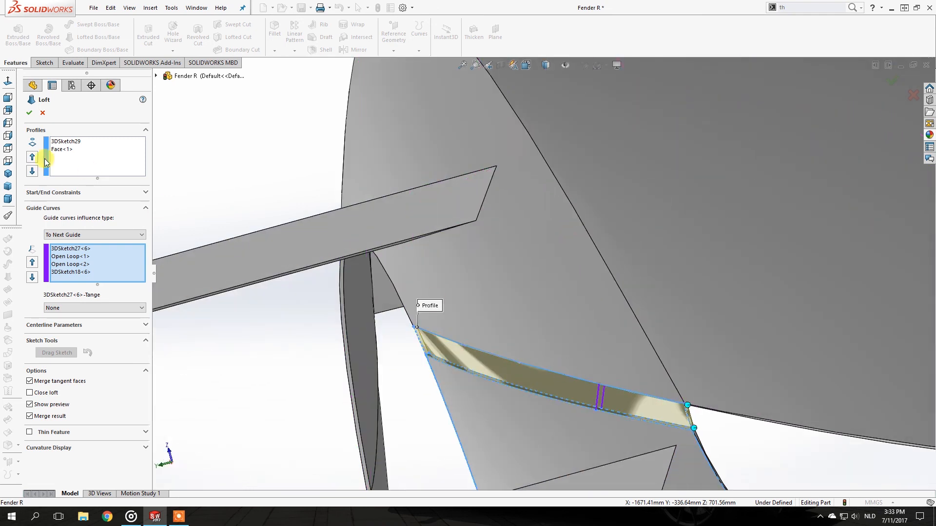
pyautogui.click(31, 114)
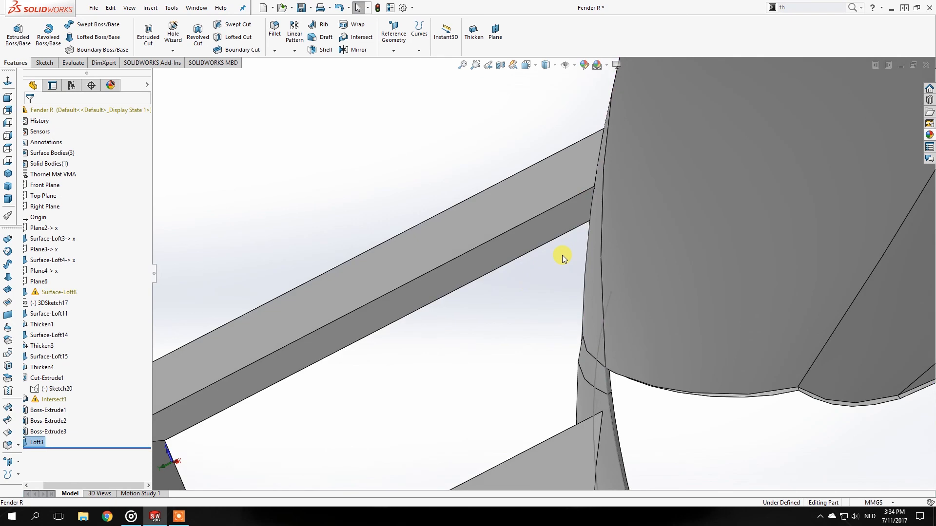
# - Remove the large connecting block with a 526 mm blind extruded cut of its end face outline, leaving the two bars
pyautogui.moveTo(549, 226); pyautogui.dragTo(561, 335, button='middle')
pyautogui.moveTo(478, 167); pyautogui.dragTo(163, 465)
pyautogui.moveTo(334, 346); pyautogui.dragTo(440, 348, button='middle')
pyautogui.click(487, 426)
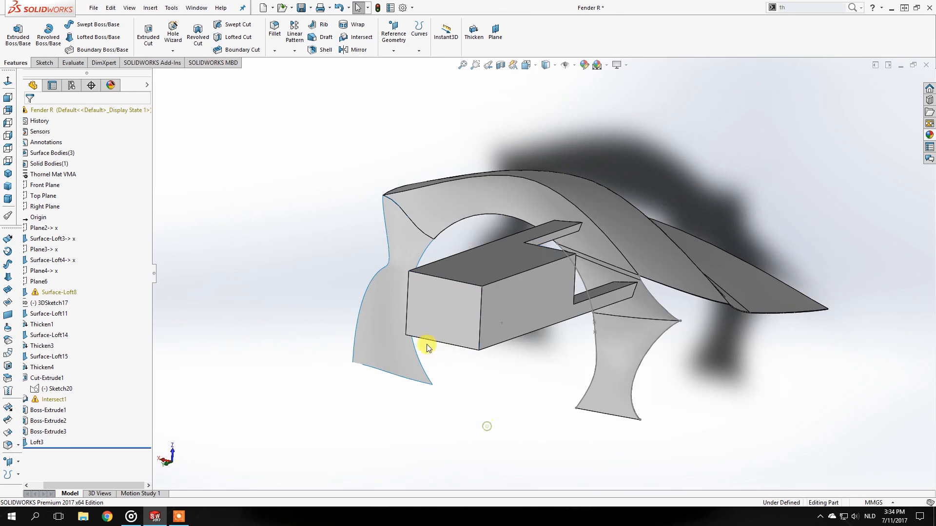
pyautogui.click(427, 314)
pyautogui.click(149, 43)
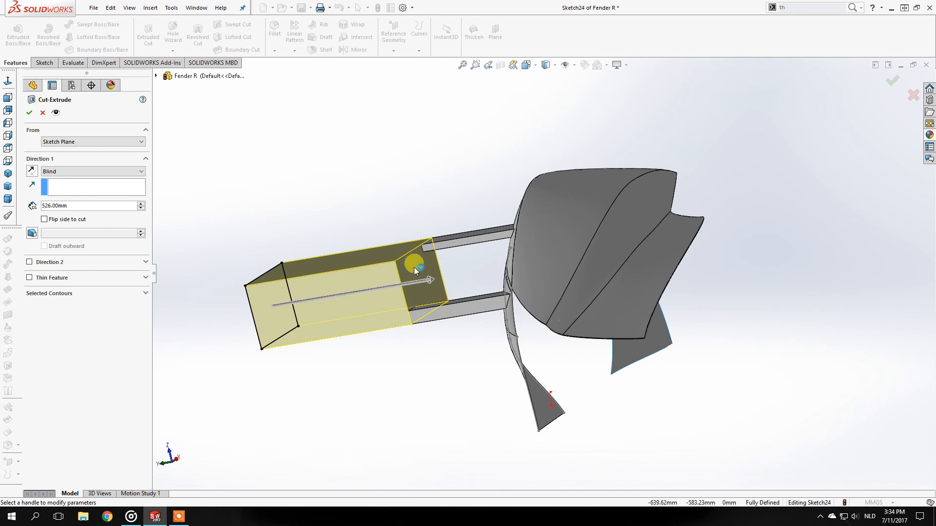
pyautogui.click(30, 113)
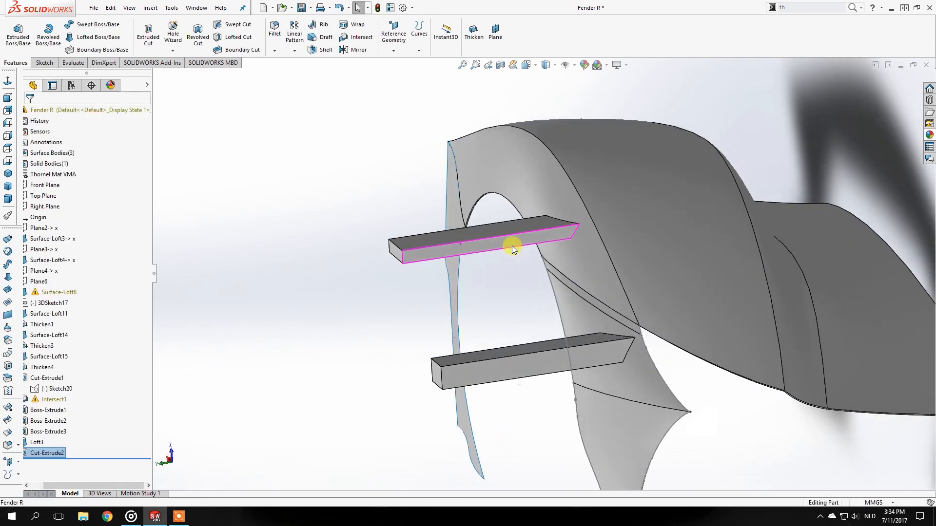
# - Remove the upper connecting bar by converting its end face outline and cutting it up to the fender's inner face
pyautogui.click(398, 253)
pyautogui.click(155, 33)
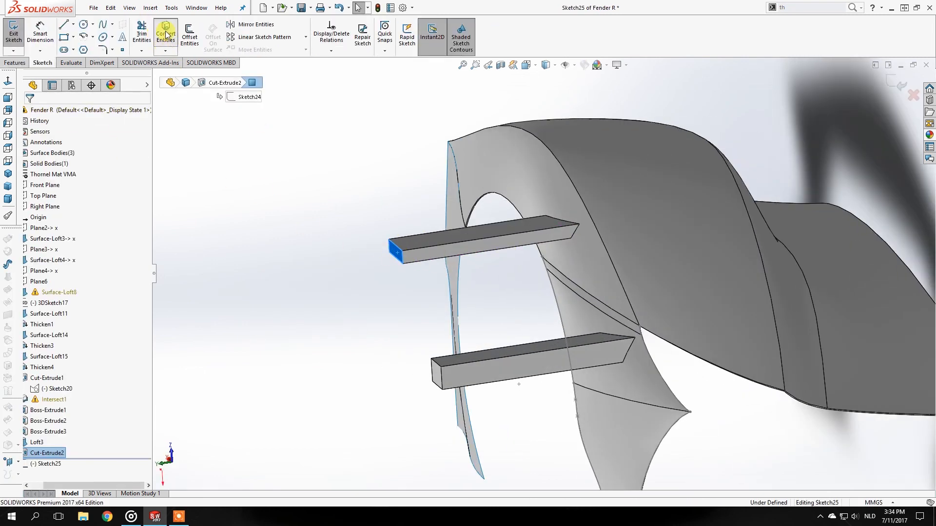
pyautogui.click(14, 64)
pyautogui.click(148, 34)
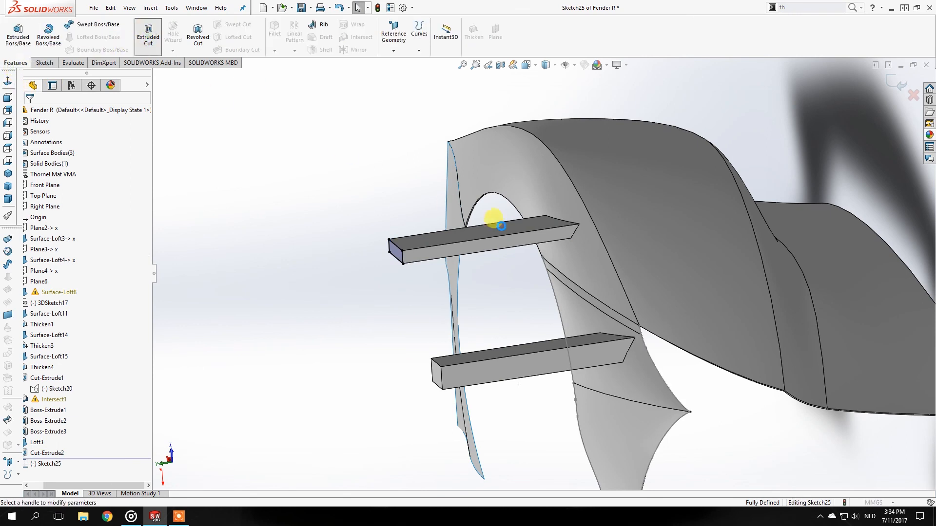
pyautogui.click(527, 188)
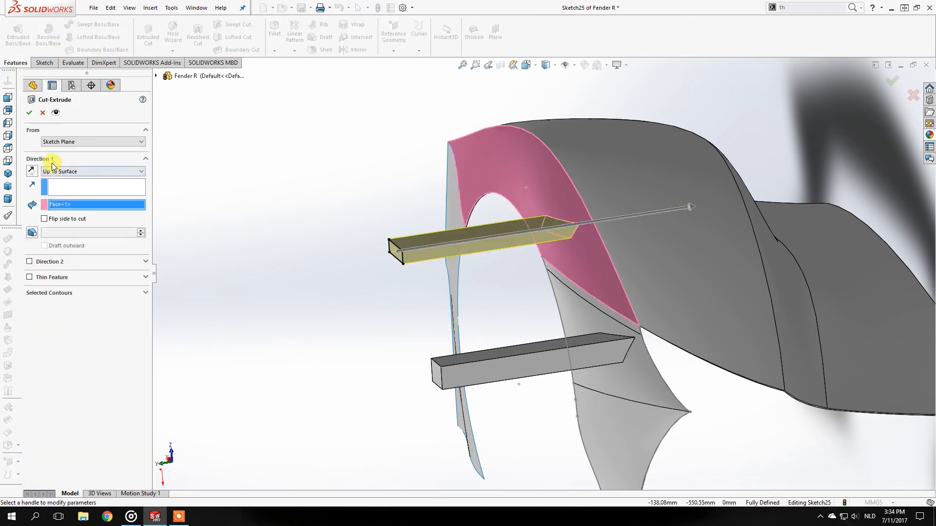
pyautogui.click(31, 116)
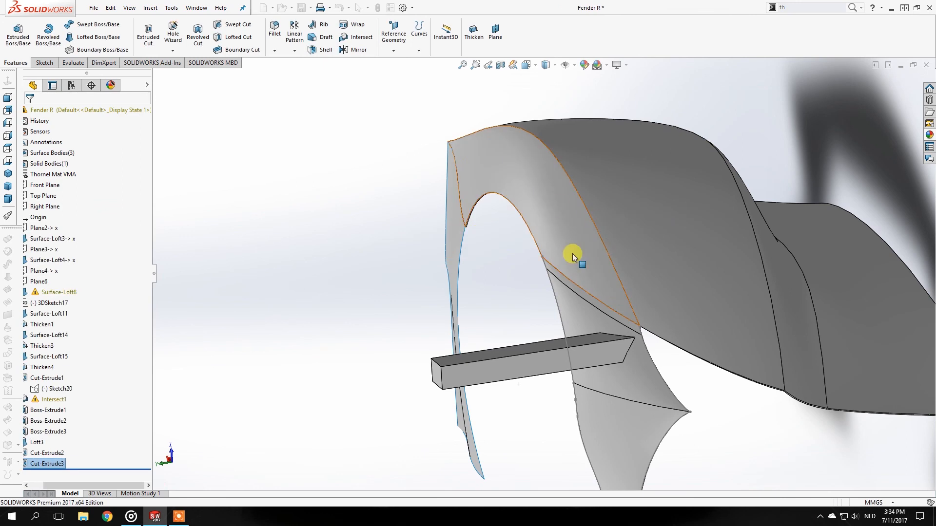
# - Remove the lower connecting bar by converting its end face outline and cutting it up to the side panel's surface
pyautogui.moveTo(574, 213); pyautogui.dragTo(564, 380, button='middle')
pyautogui.click(563, 380)
pyautogui.click(149, 32)
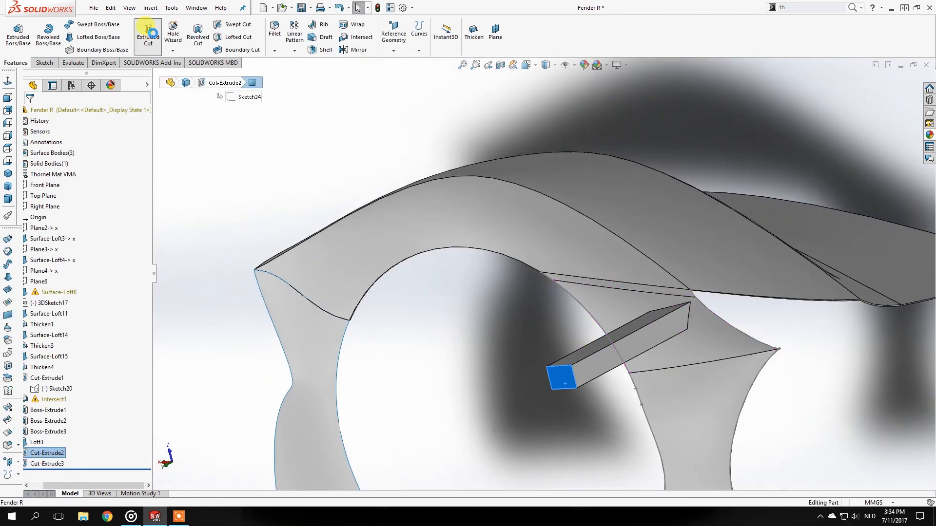
pyautogui.click(15, 64)
pyautogui.click(148, 33)
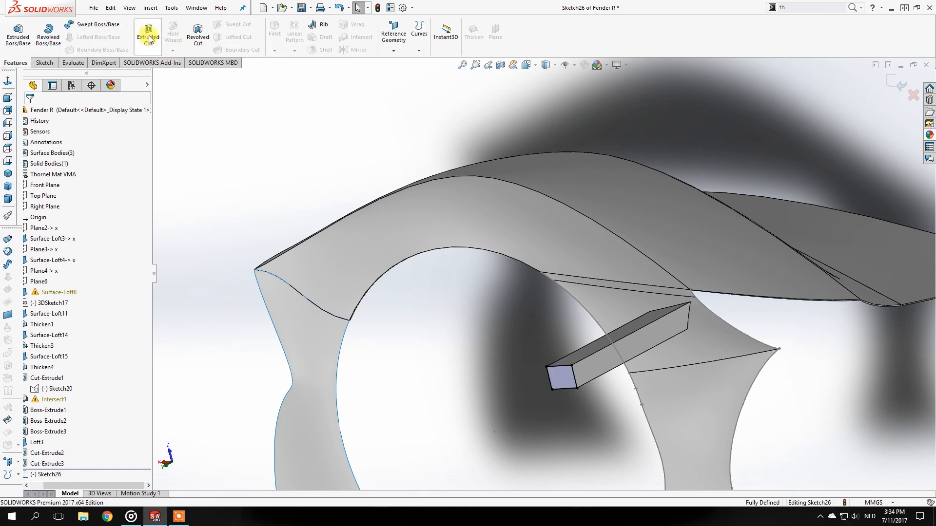
pyautogui.click(698, 349)
pyautogui.click(31, 114)
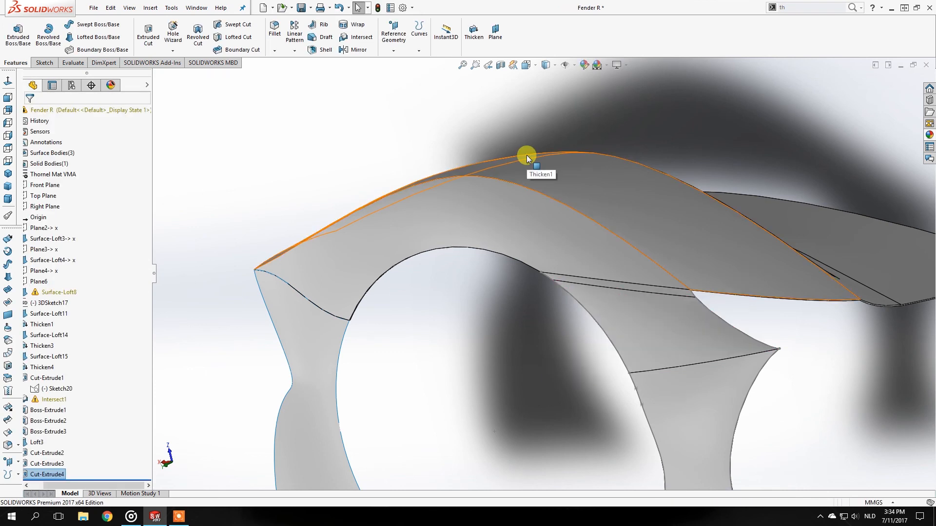
# - Hide the two sketches whose curves run along the side edges of the lower side panel
pyautogui.click(632, 384)
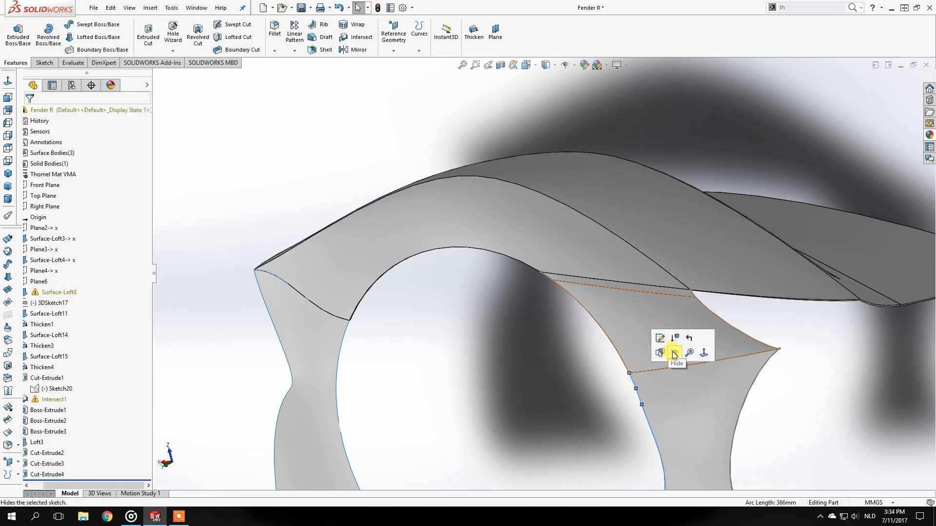
pyautogui.scroll(-2, 607, 285)
pyautogui.moveTo(603, 283); pyautogui.dragTo(742, 373, button='middle')
pyautogui.scroll(3, 560, 293)
pyautogui.click(829, 391)
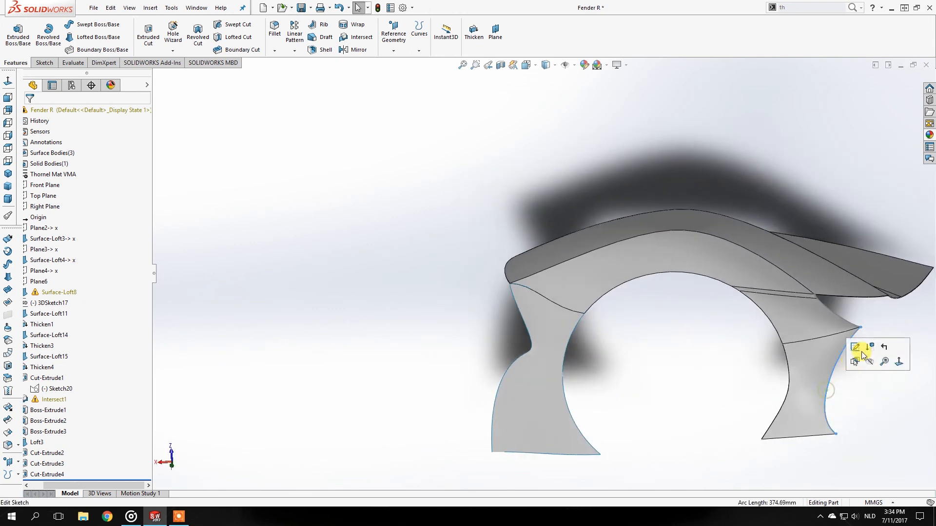
pyautogui.moveTo(827, 347); pyautogui.dragTo(746, 353, button='middle')
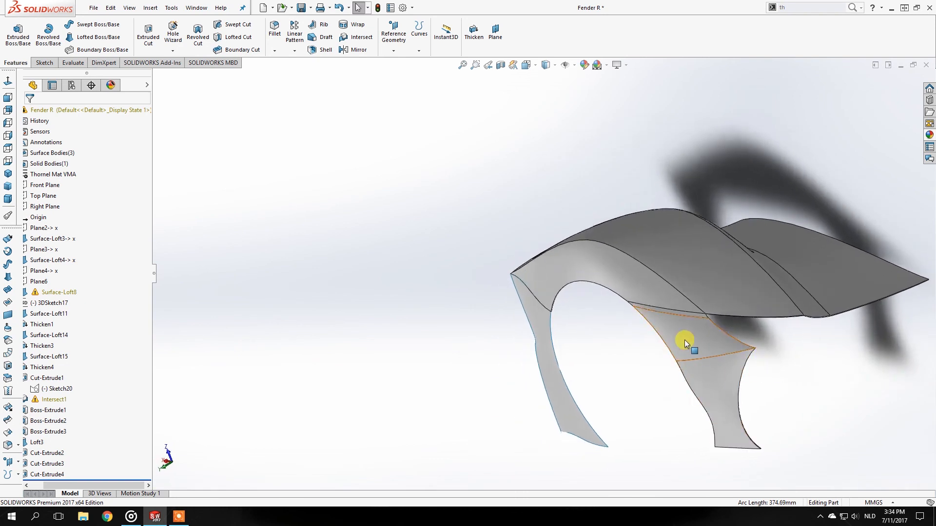
# - Inspect the joined fender and side panel from several sides
pyautogui.scroll(-3, 694, 350)
pyautogui.middleClick(665, 309)
pyautogui.moveTo(664, 309); pyautogui.dragTo(589, 324, button='middle')
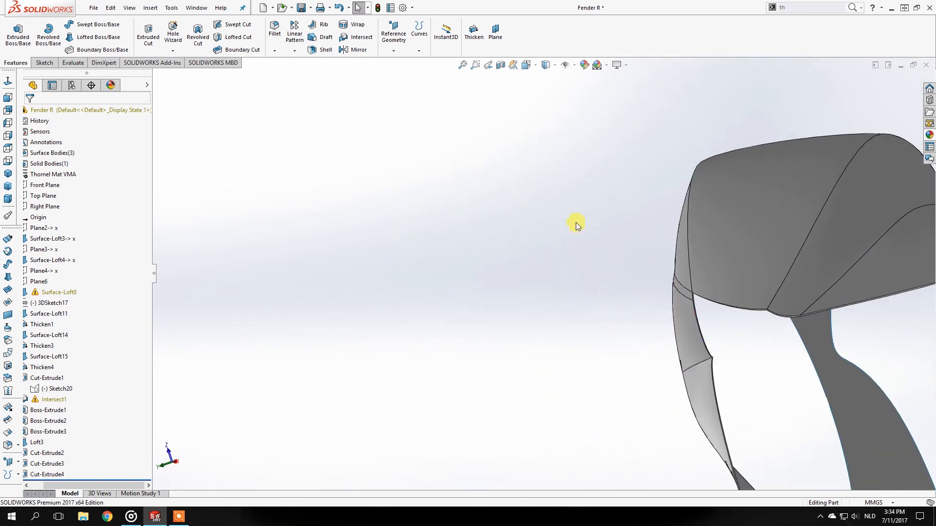
pyautogui.scroll(-4, 660, 286)
pyautogui.middleClick(738, 302)
pyautogui.moveTo(738, 302); pyautogui.dragTo(724, 277, button='middle')
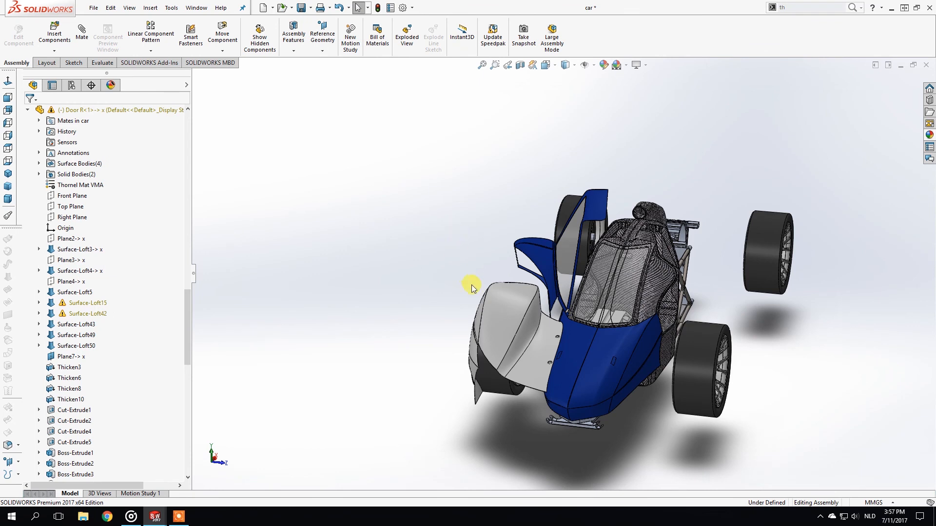
# - Examine the right fender's fit over the front wheel and against the body in the car assembly
pyautogui.scroll(-2, 472, 285)
pyautogui.click(522, 303)
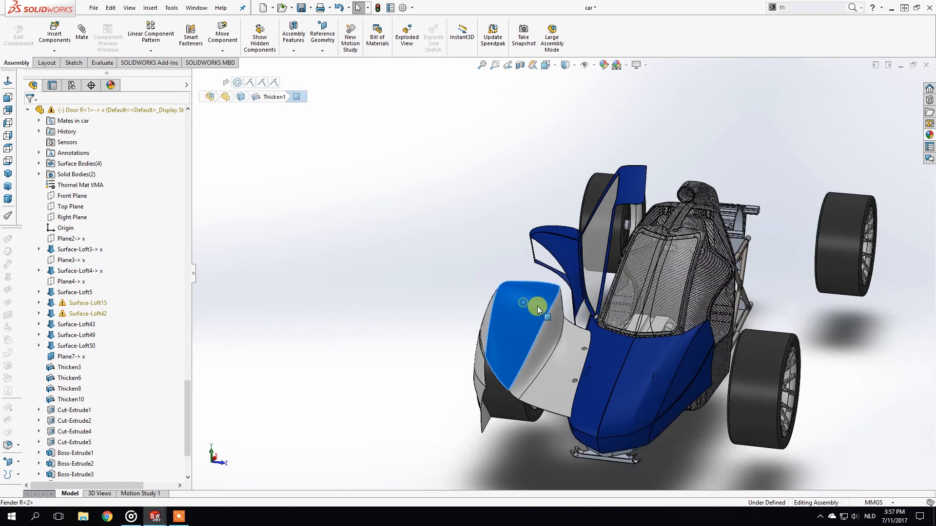
pyautogui.click(467, 254)
pyautogui.moveTo(409, 276)
pyautogui.mouseDown(button='middle')
pyautogui.moveTo(441, 270)
pyautogui.moveTo(435, 278)
pyautogui.moveTo(420, 268)
pyautogui.mouseUp(button='middle')
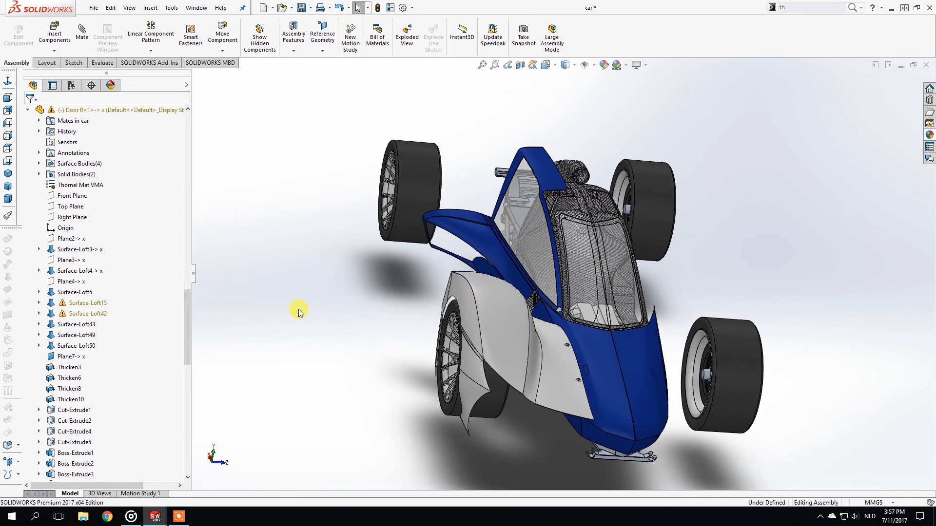
pyautogui.moveTo(380, 304); pyautogui.dragTo(367, 271, button='middle')
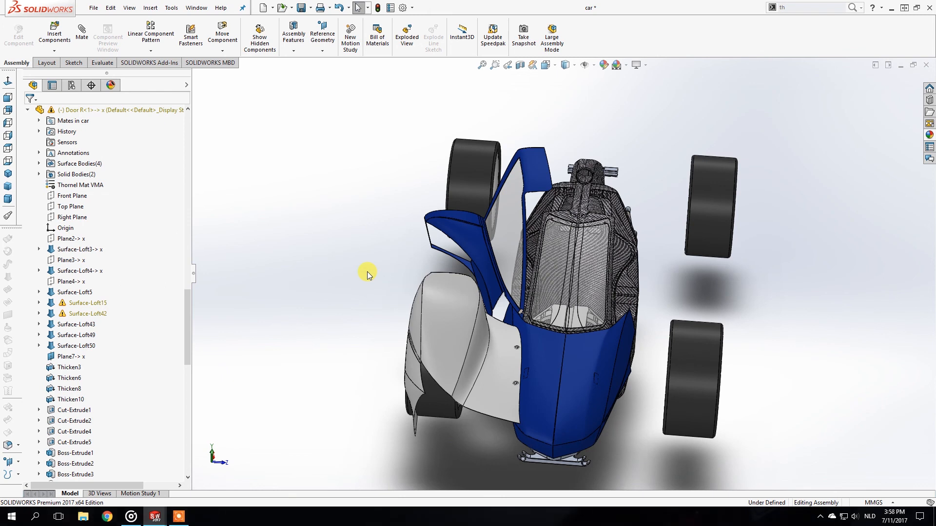
pyautogui.click(465, 296)
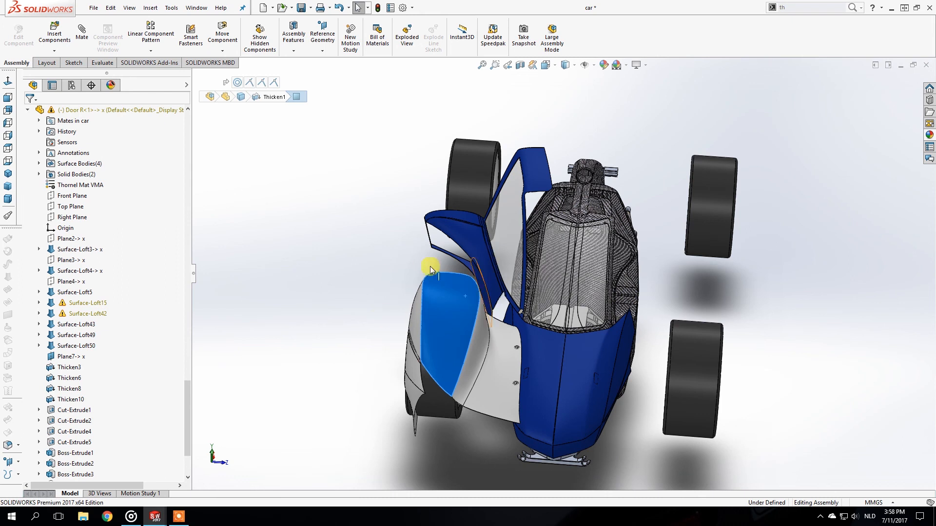
pyautogui.click(415, 293)
pyautogui.moveTo(416, 292); pyautogui.dragTo(395, 338, button='middle')
pyautogui.click(609, 324)
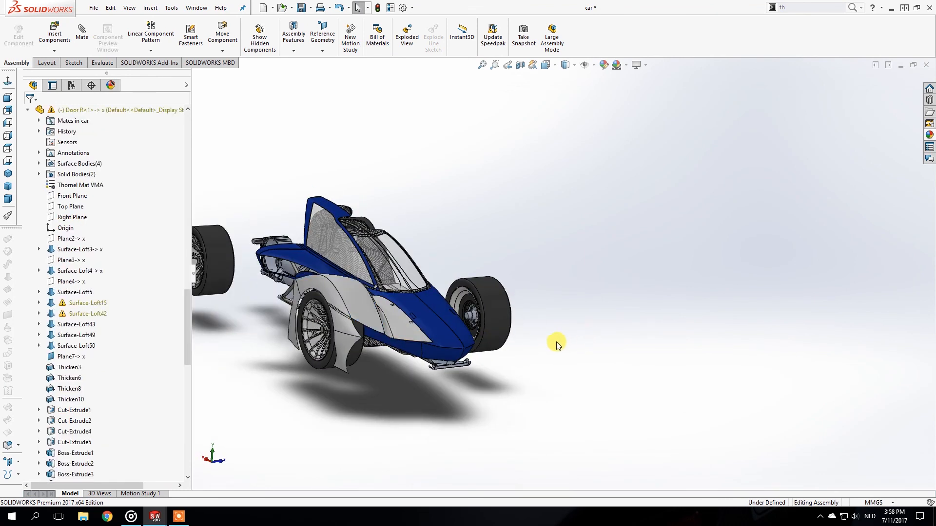